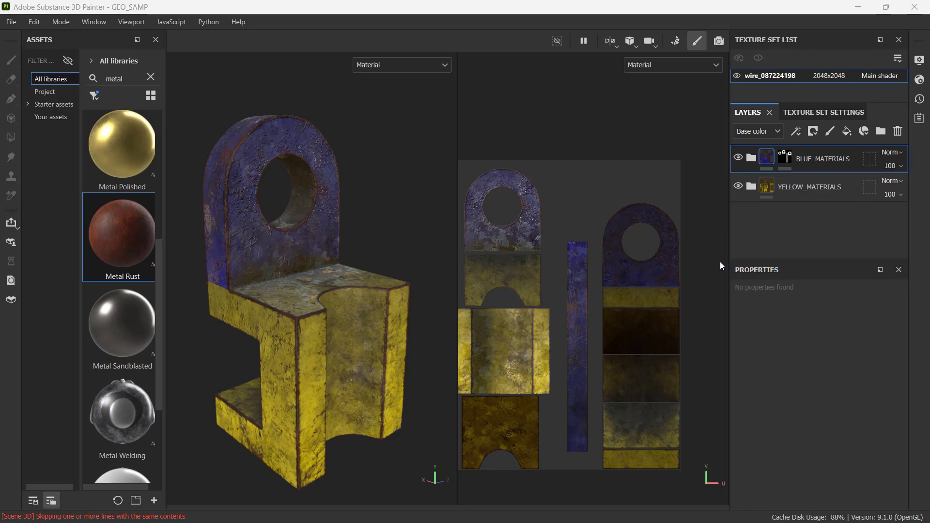
Start a texture export and set its output directory to the TEXTURE_SAMP folder inside the MA206 project folder on the Desktop
{"action": "left_click", "coordinate": [12, 23]}
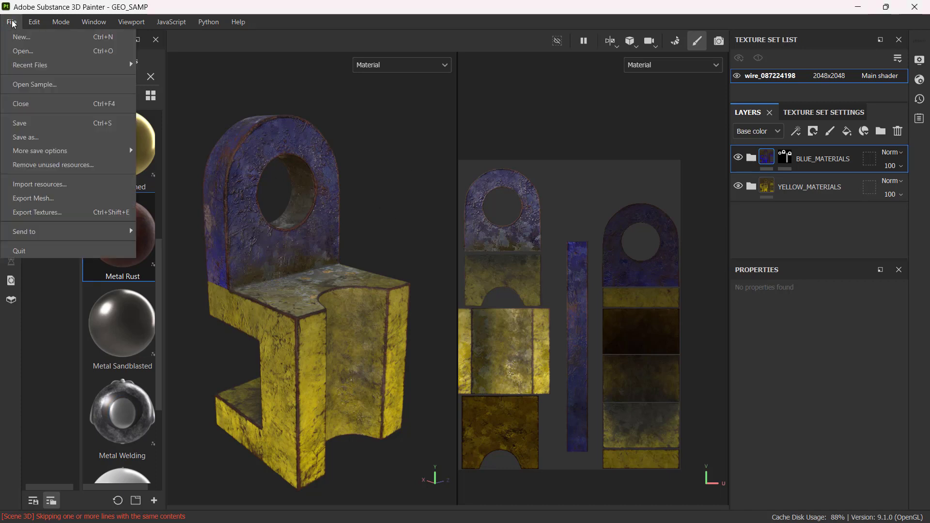
{"action": "left_click", "coordinate": [76, 214]}
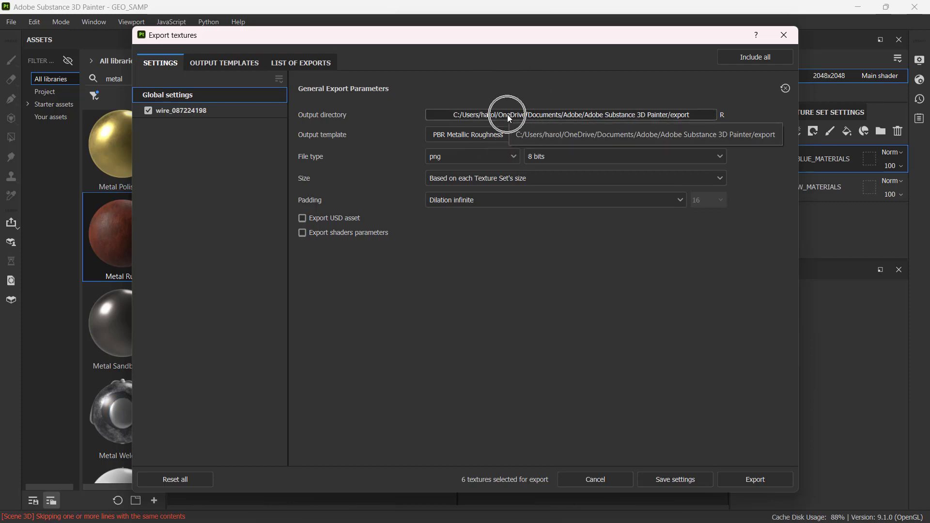
{"action": "key", "text": "ctrl"}
{"action": "key", "text": "ctrl"}
{"action": "left_click", "coordinate": [649, 115]}
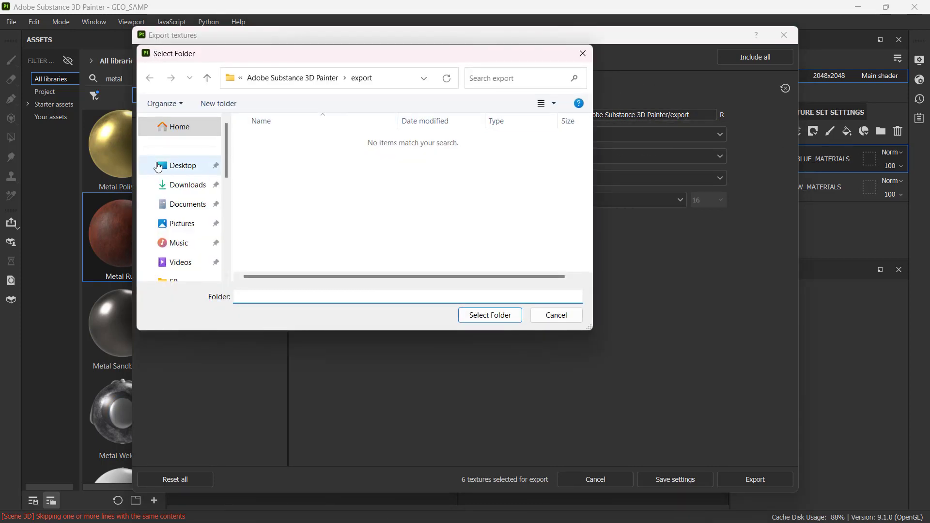
{"action": "left_click", "coordinate": [158, 167]}
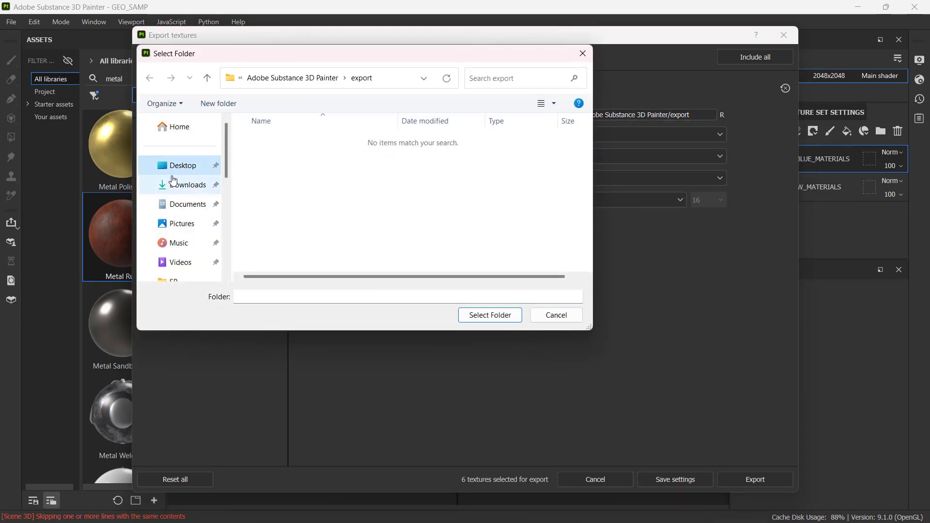
{"action": "scroll", "coordinate": [322, 184], "scroll_direction": "down", "scroll_amount": 1}
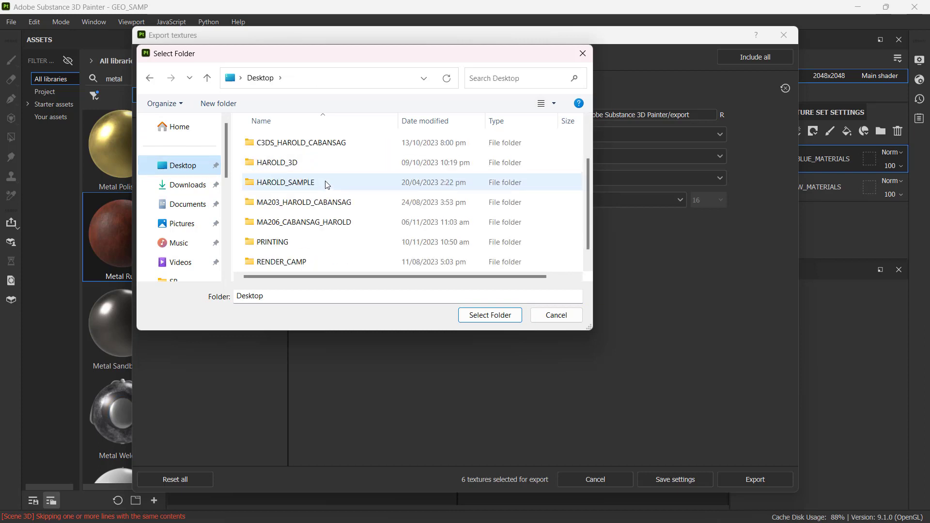
{"action": "double_click", "coordinate": [314, 224]}
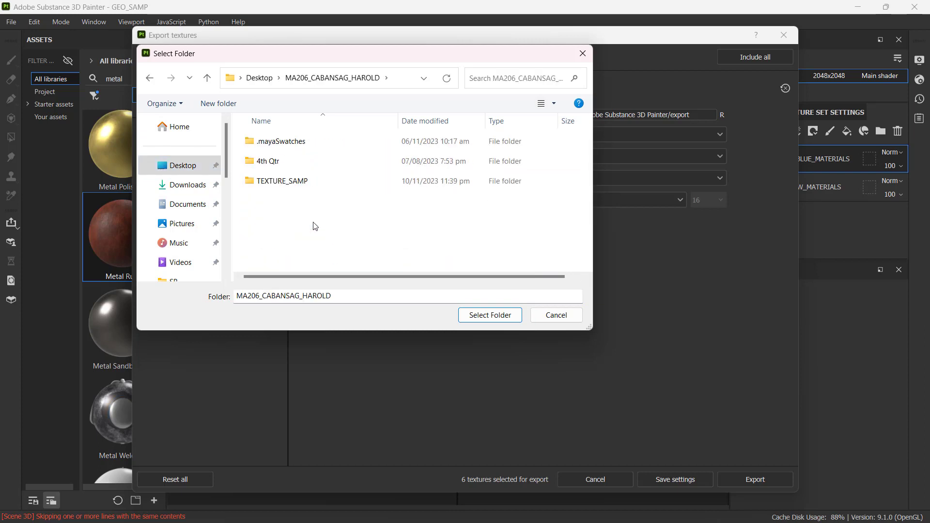
{"action": "double_click", "coordinate": [300, 181]}
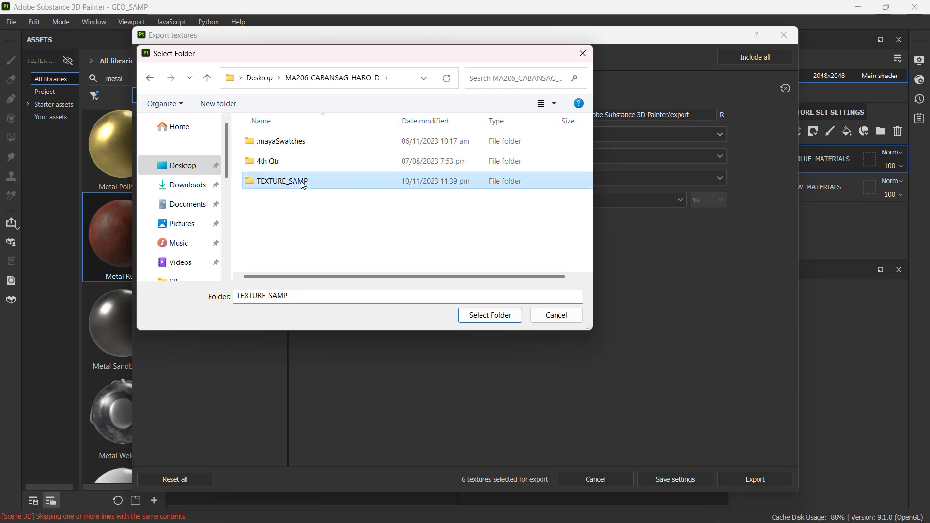
{"action": "left_click", "coordinate": [266, 77]}
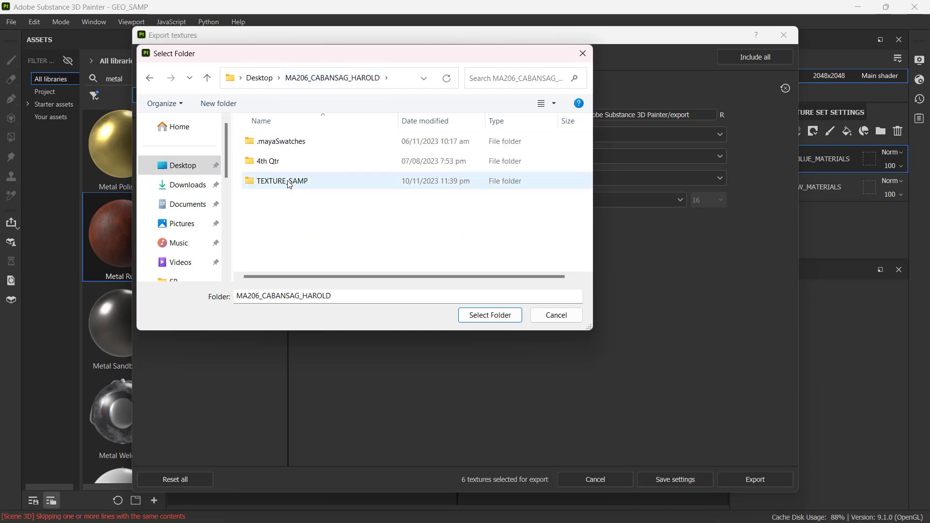
{"action": "left_click", "coordinate": [290, 183]}
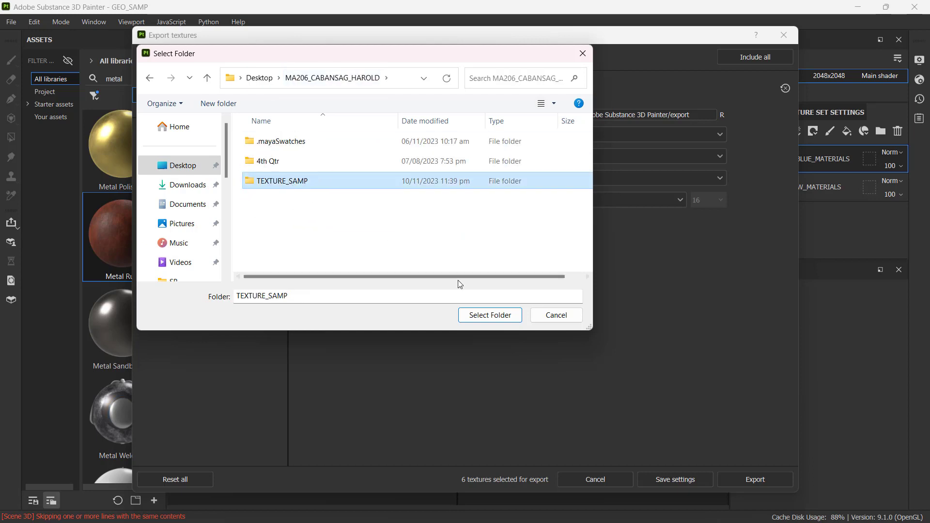
{"action": "left_click", "coordinate": [477, 316]}
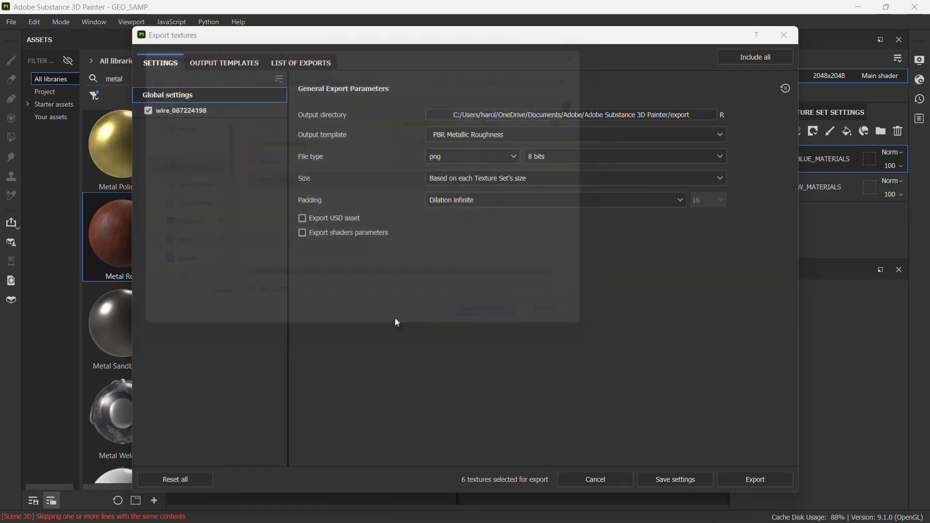
Choose PBR Metallic Roughness as the output template for the texture export
{"action": "left_click", "coordinate": [489, 134]}
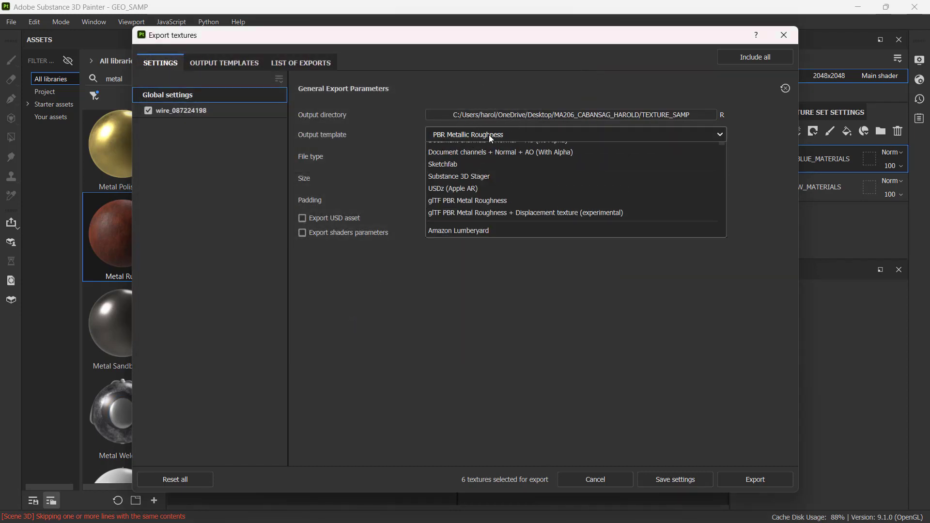
{"action": "key", "text": "ctrl"}
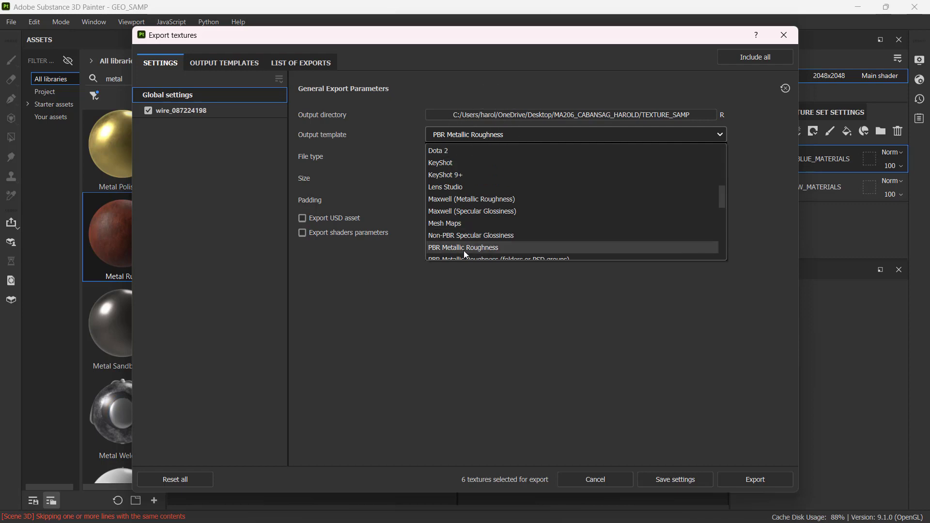
{"action": "key", "text": "ctrl"}
{"action": "left_click", "coordinate": [468, 248]}
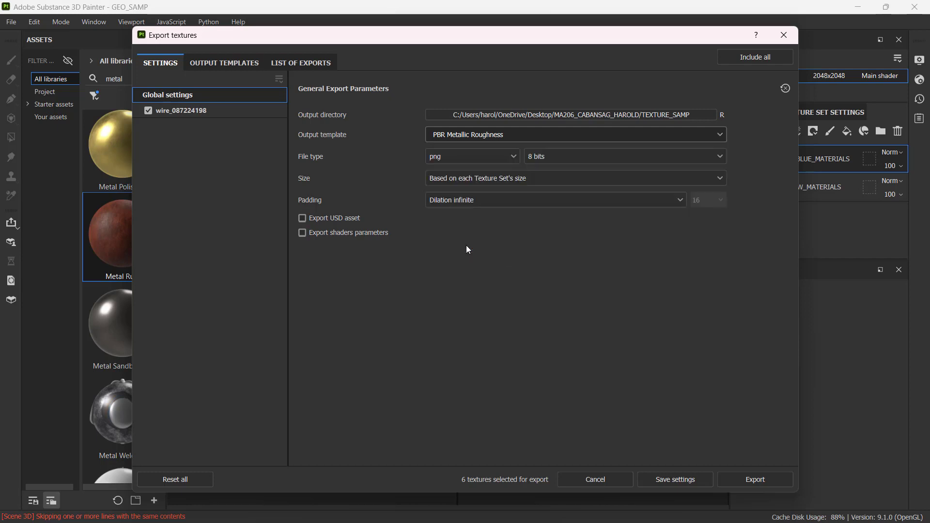
Set the export file type to jpeg and keep the bit depth at 8 bits
{"action": "left_click", "coordinate": [473, 156]}
{"action": "key", "text": "ctrl"}
{"action": "key", "text": "ctrl"}
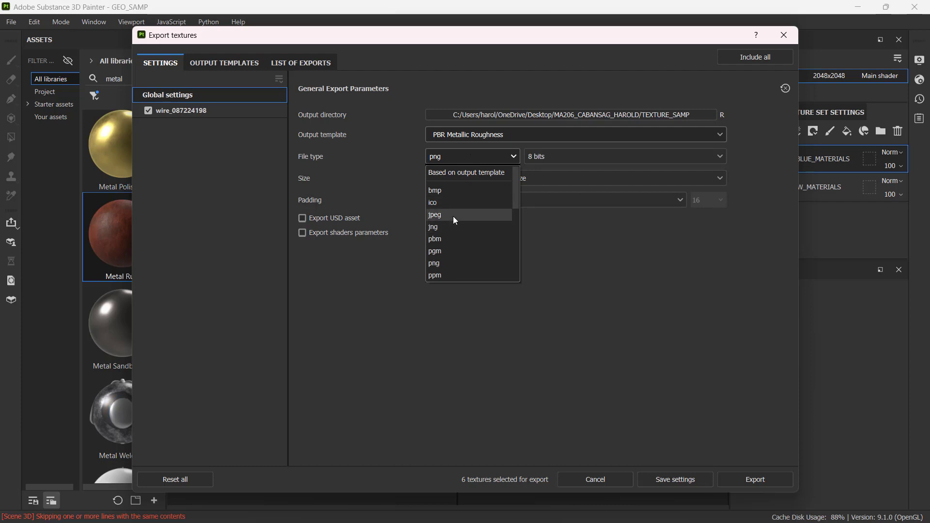
{"action": "left_click", "coordinate": [454, 216]}
{"action": "left_click", "coordinate": [460, 158]}
{"action": "left_click", "coordinate": [454, 216]}
{"action": "left_click", "coordinate": [580, 158]}
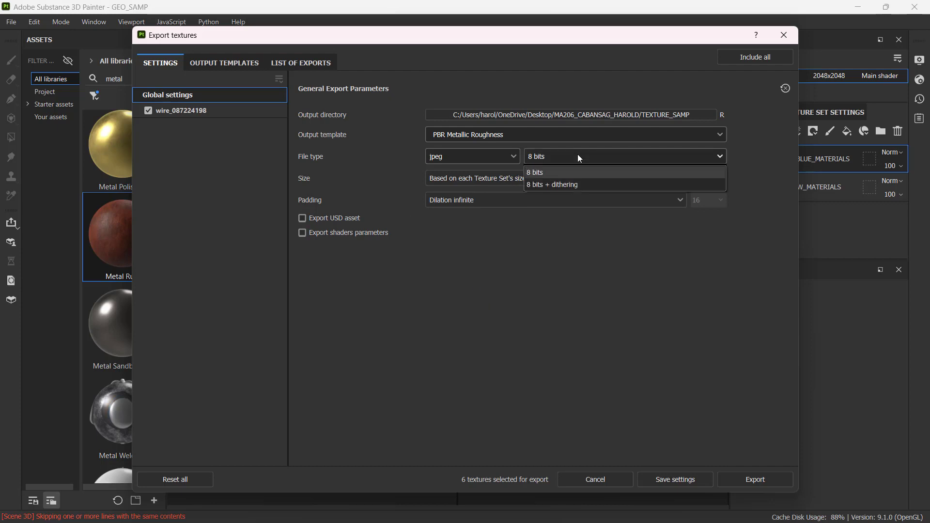
{"action": "left_click", "coordinate": [580, 158]}
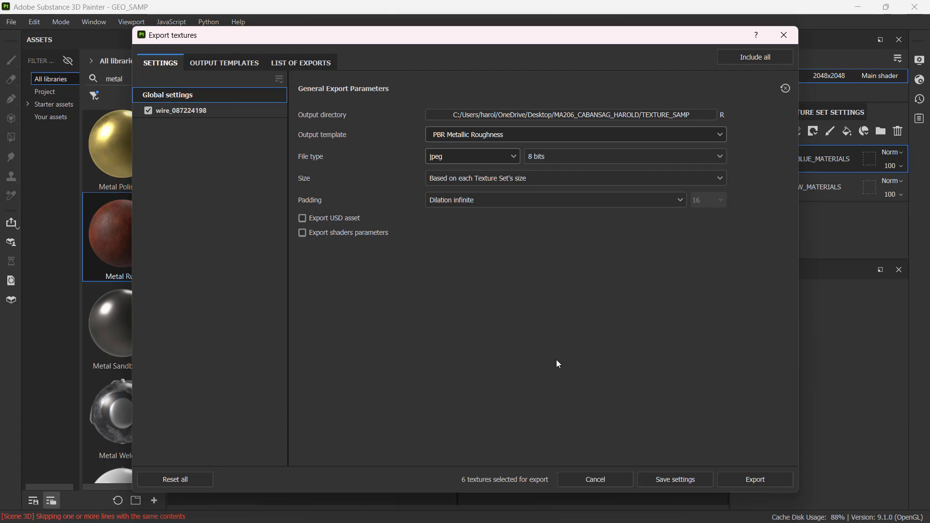
Remove the Emissive output map from the PBR Metallic Roughness output template
{"action": "left_click", "coordinate": [235, 65]}
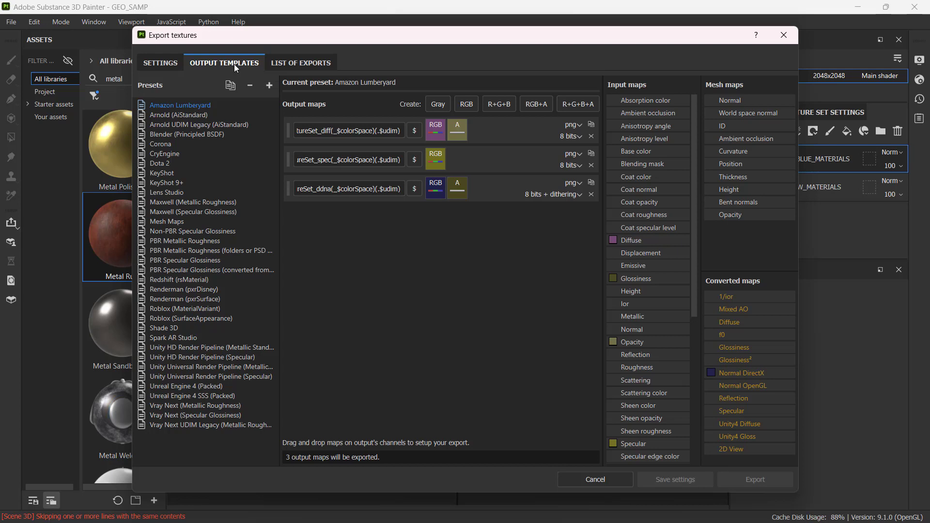
{"action": "left_click", "coordinate": [152, 66]}
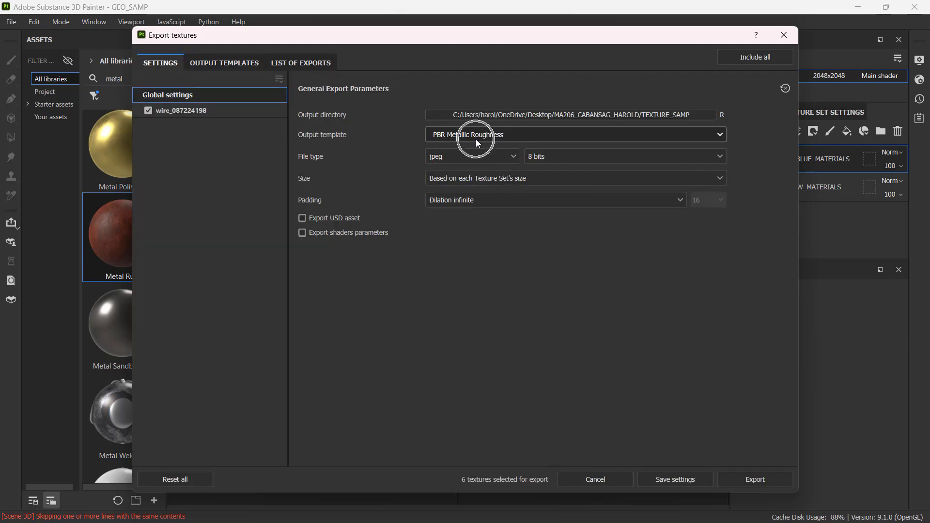
{"action": "left_click", "coordinate": [212, 64]}
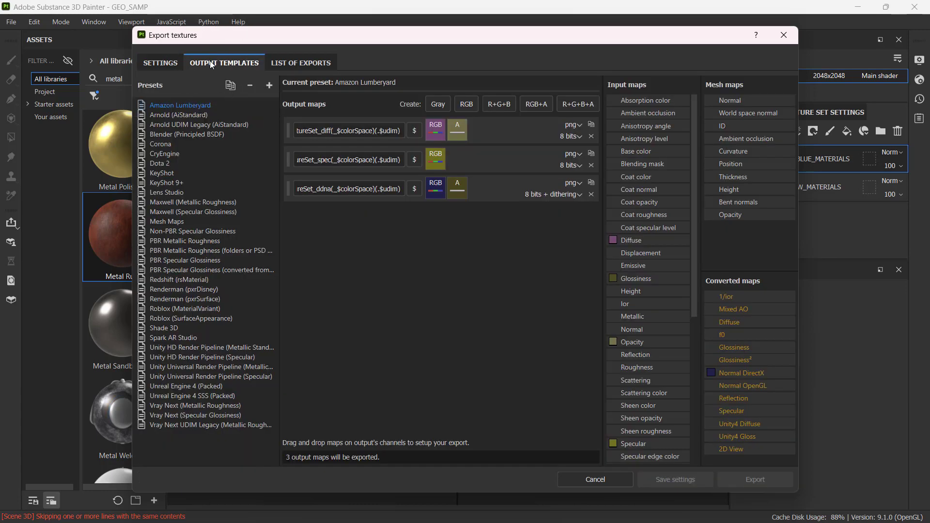
{"action": "left_click", "coordinate": [178, 241]}
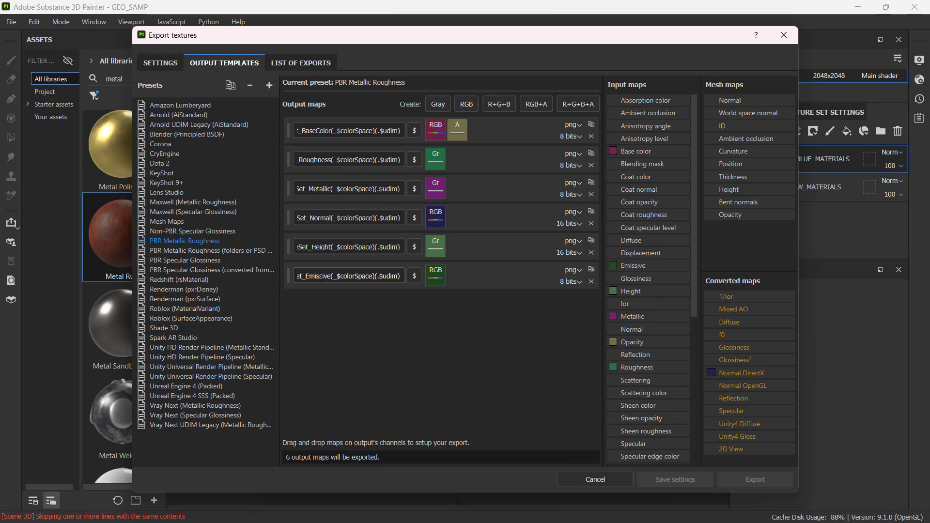
{"action": "left_click", "coordinate": [591, 282]}
Change the format of the BaseColor, Roughness, Metallic, Normal and Height output maps to jpg in the PBR Metallic Roughness template
{"action": "left_click", "coordinate": [581, 125]}
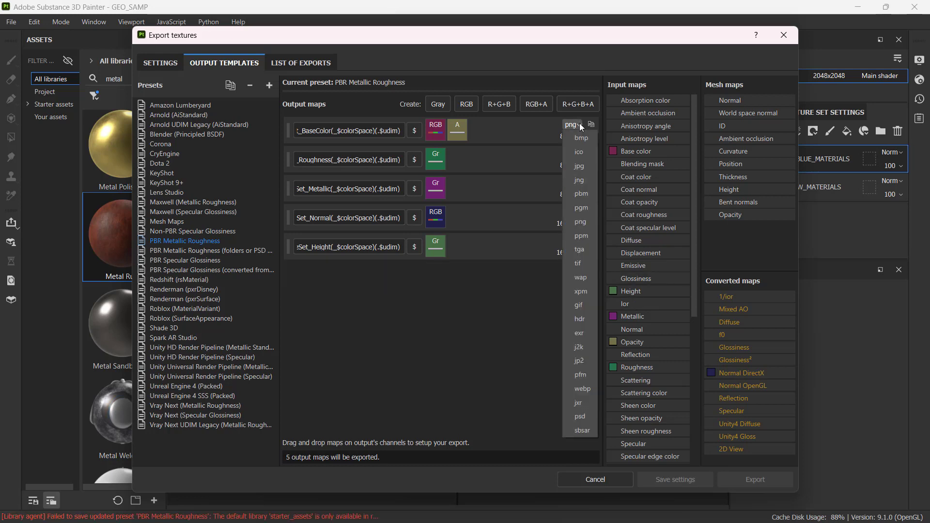
{"action": "left_click", "coordinate": [580, 167]}
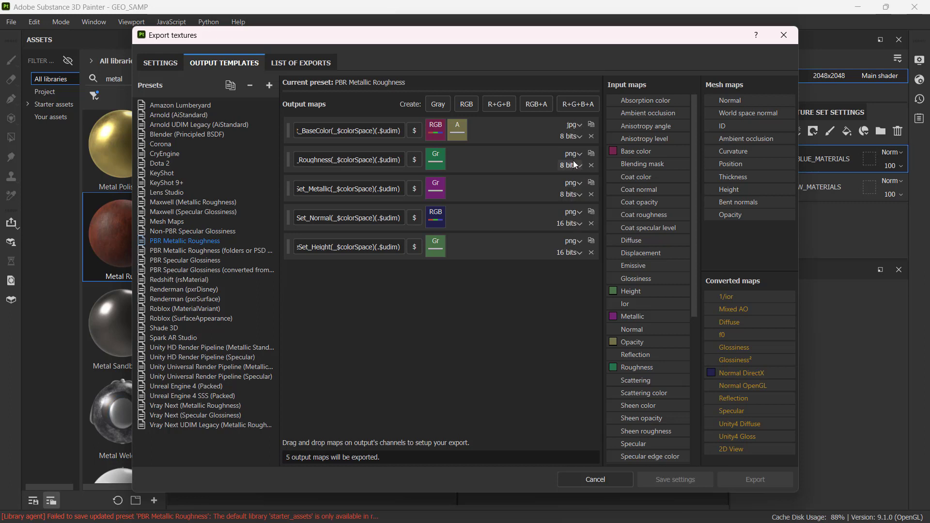
{"action": "left_click", "coordinate": [573, 153]}
{"action": "left_click", "coordinate": [581, 196]}
{"action": "left_click", "coordinate": [579, 183]}
{"action": "left_click", "coordinate": [580, 225]}
{"action": "left_click", "coordinate": [575, 212]}
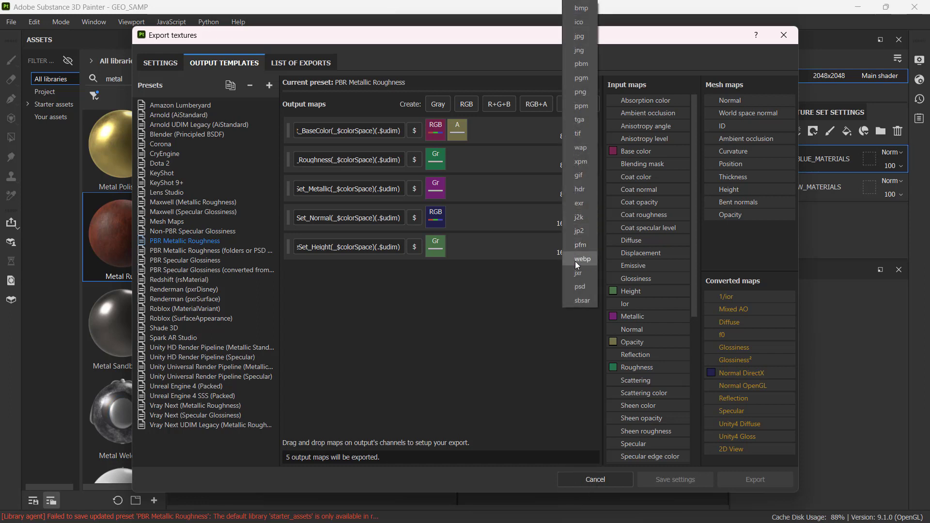
{"action": "left_click", "coordinate": [579, 37]}
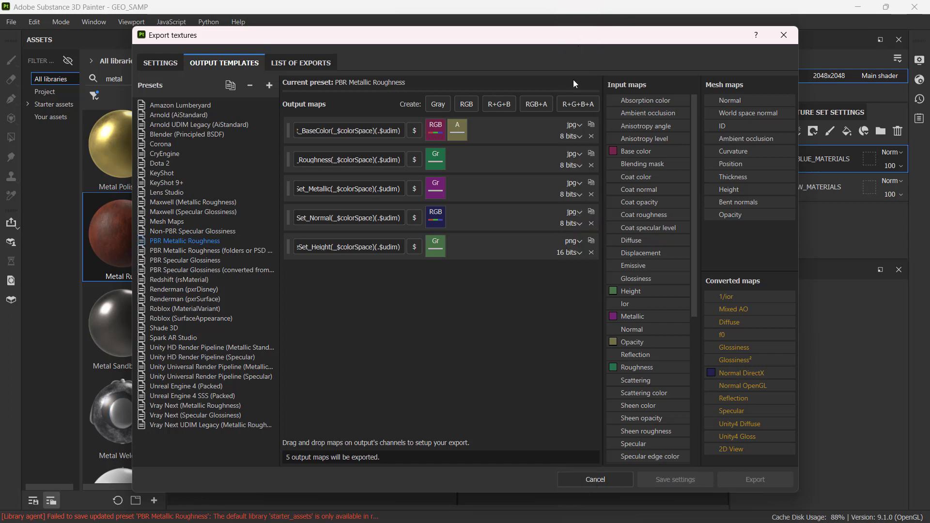
{"action": "left_click", "coordinate": [579, 242]}
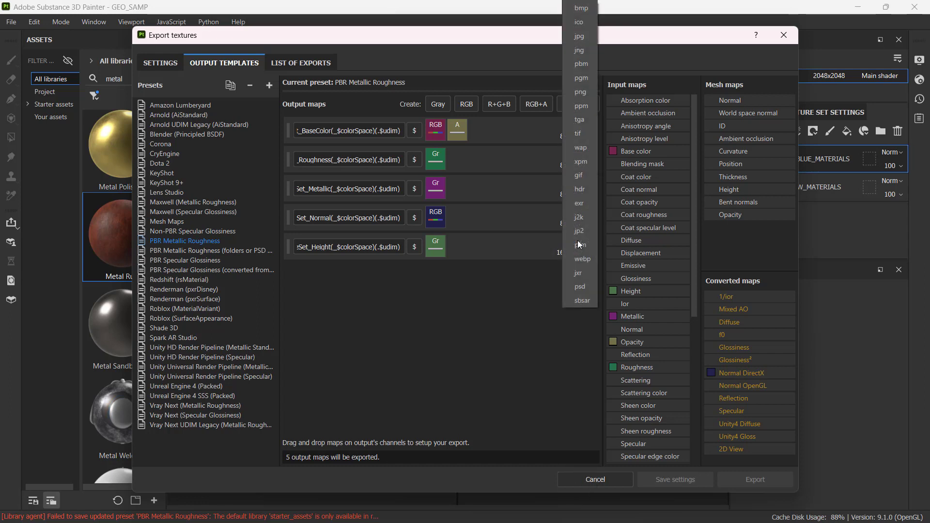
{"action": "left_click", "coordinate": [581, 36]}
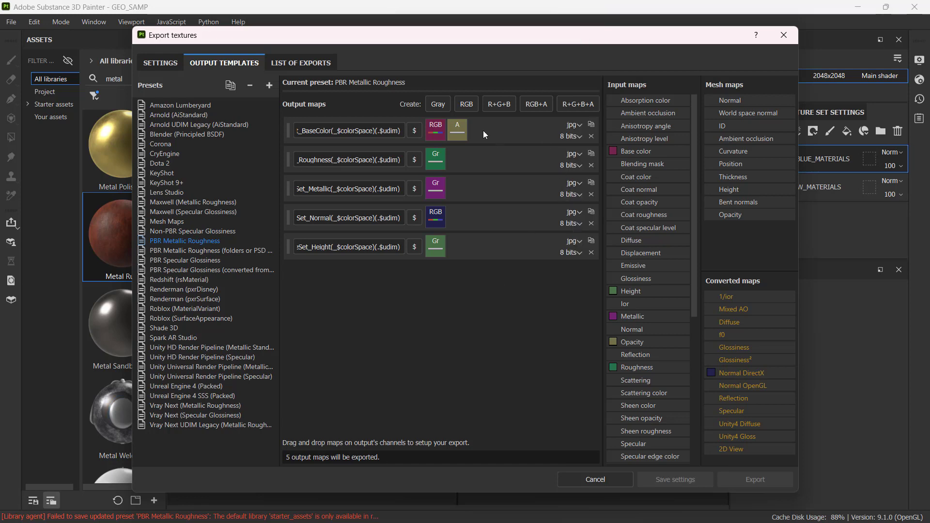
{"action": "key", "text": "ctrl"}
{"action": "key", "text": "ctrl"}
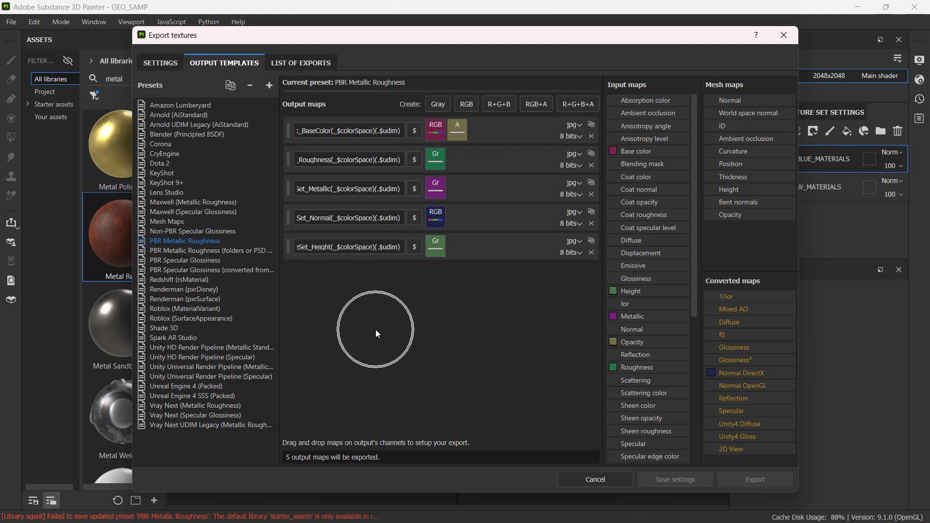
Check the list of exports against the edited output template, revisiting the general settings to refresh the list
{"action": "left_click", "coordinate": [316, 61]}
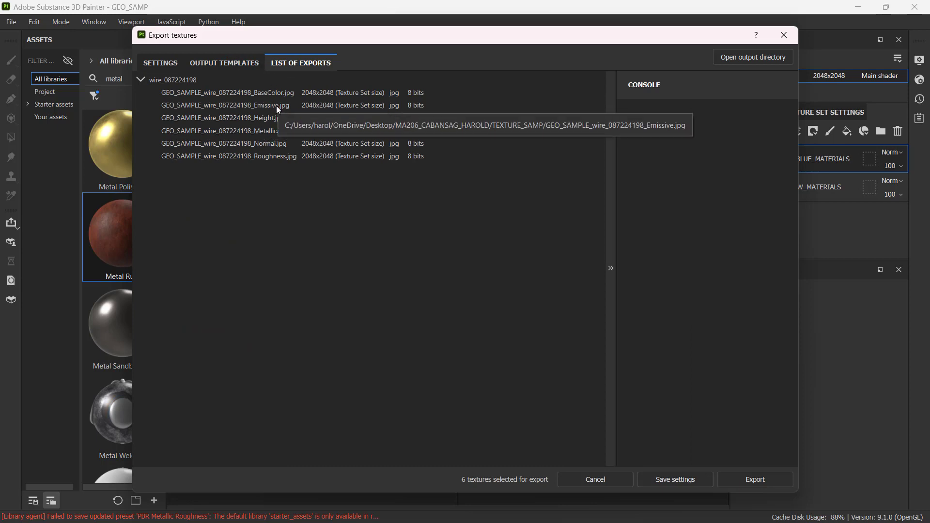
{"action": "left_click", "coordinate": [223, 63]}
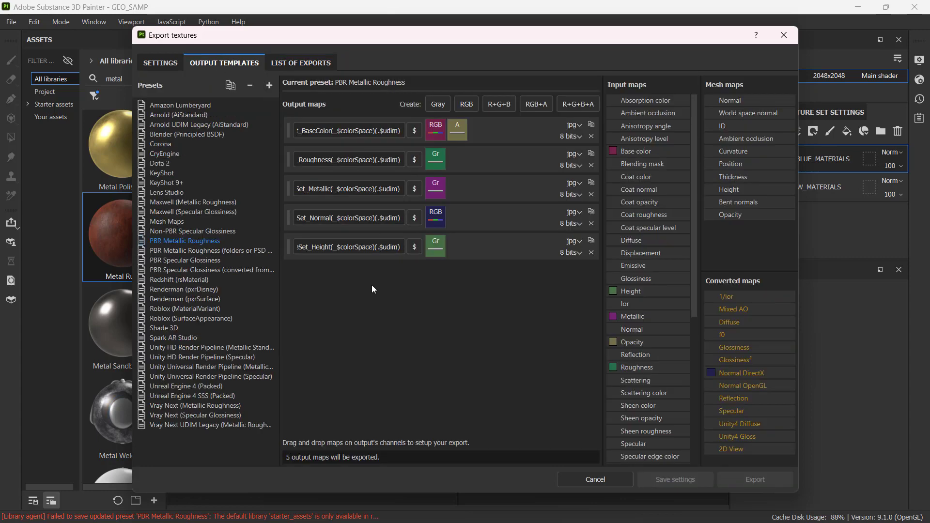
{"action": "left_click", "coordinate": [306, 63]}
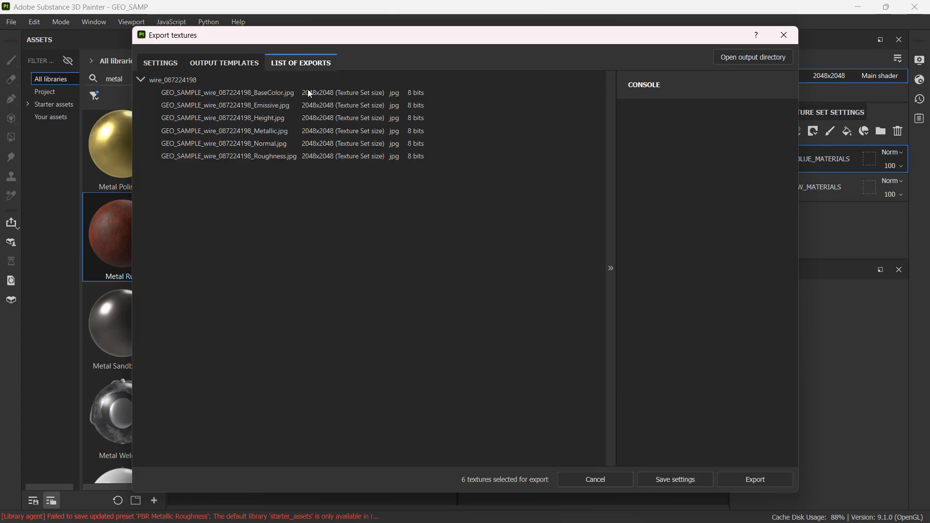
{"action": "left_click", "coordinate": [223, 62]}
{"action": "left_click", "coordinate": [160, 63]}
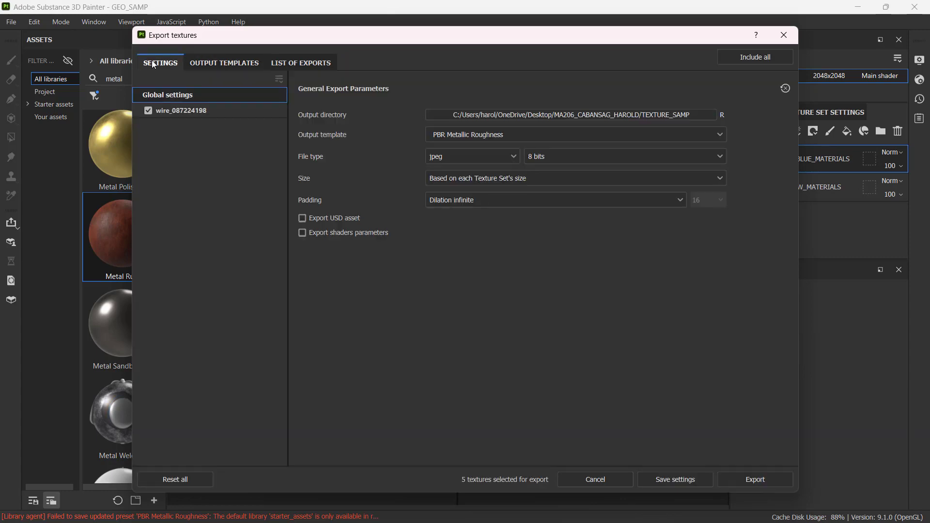
{"action": "left_click", "coordinate": [208, 64]}
{"action": "left_click", "coordinate": [294, 62]}
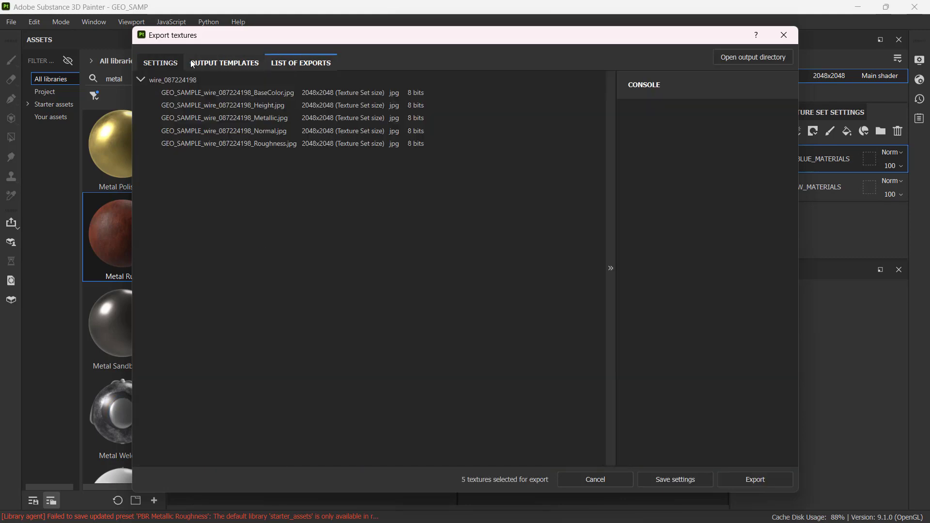
Return to the general export parameters and save the export settings
{"action": "left_click", "coordinate": [163, 63]}
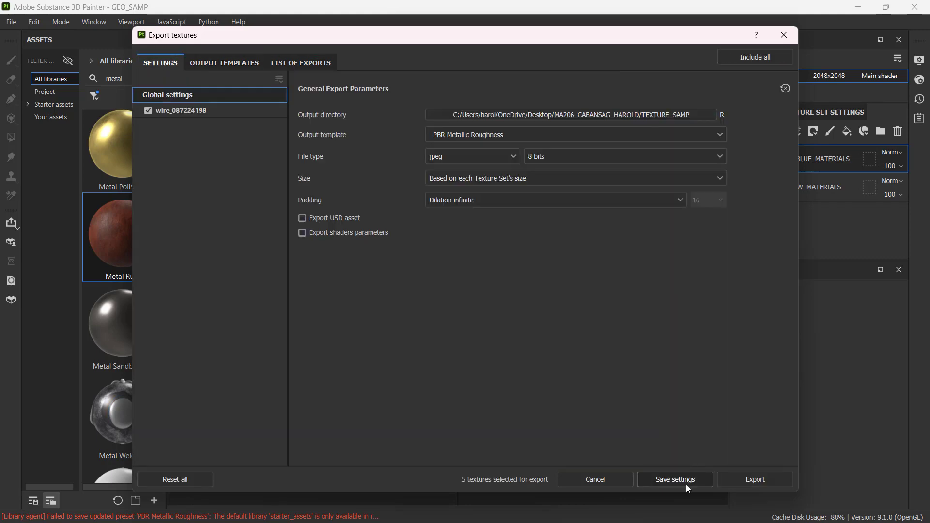
{"action": "key", "text": "ctrl"}
{"action": "key", "text": "ctrl"}
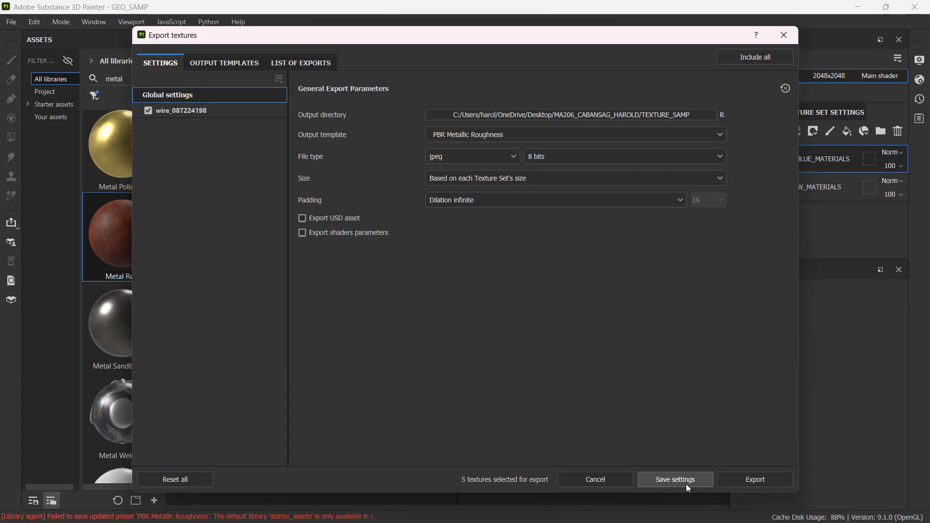
{"action": "left_click", "coordinate": [687, 486]}
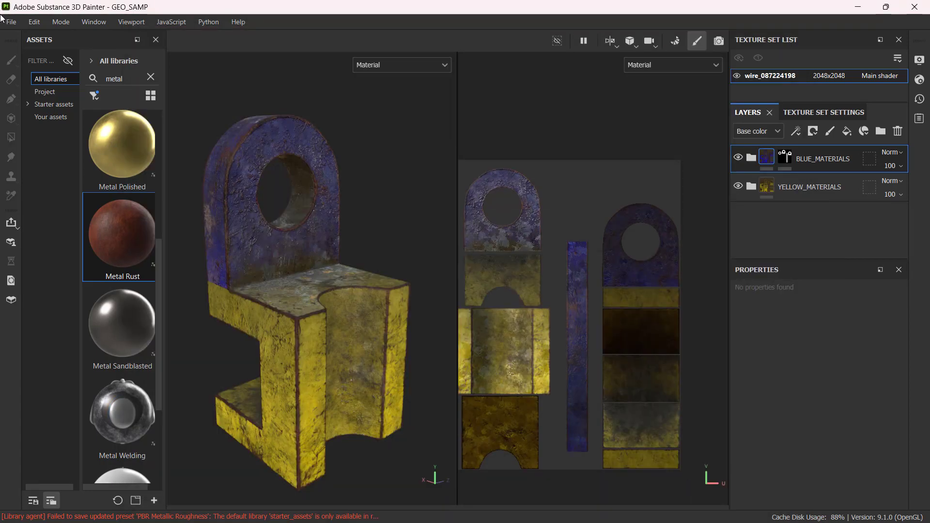
Export the PBR Metallic Roughness textures as 8-bit jpeg to the TEXTURE_SAMP directory and save the export settings
{"action": "left_click", "coordinate": [9, 24]}
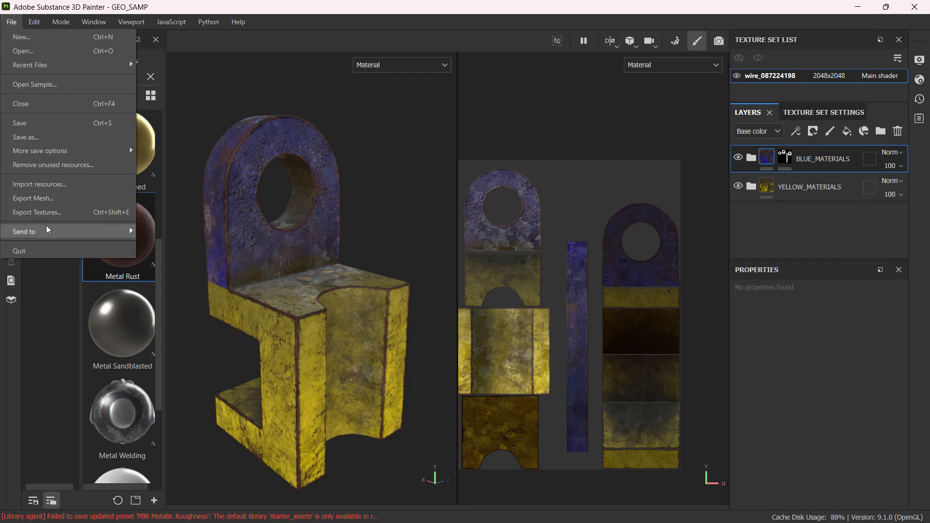
{"action": "left_click", "coordinate": [59, 215]}
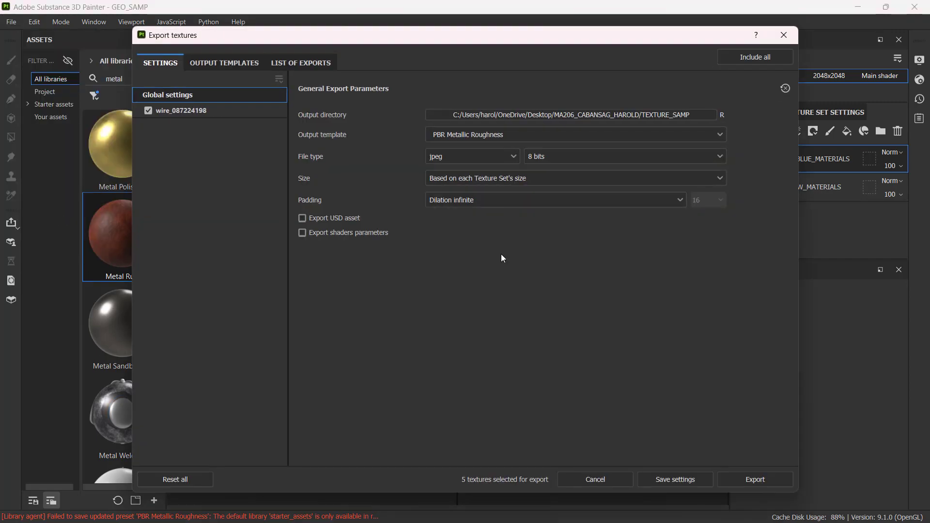
{"action": "left_click", "coordinate": [99, 512]}
{"action": "left_click", "coordinate": [750, 483]}
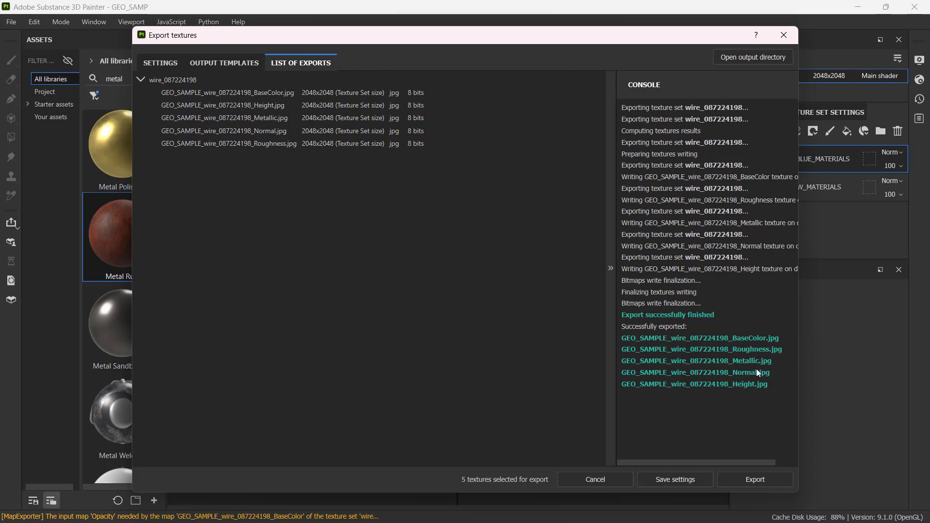
{"action": "left_click", "coordinate": [756, 385]}
{"action": "left_click", "coordinate": [769, 477]}
{"action": "left_click", "coordinate": [680, 480]}
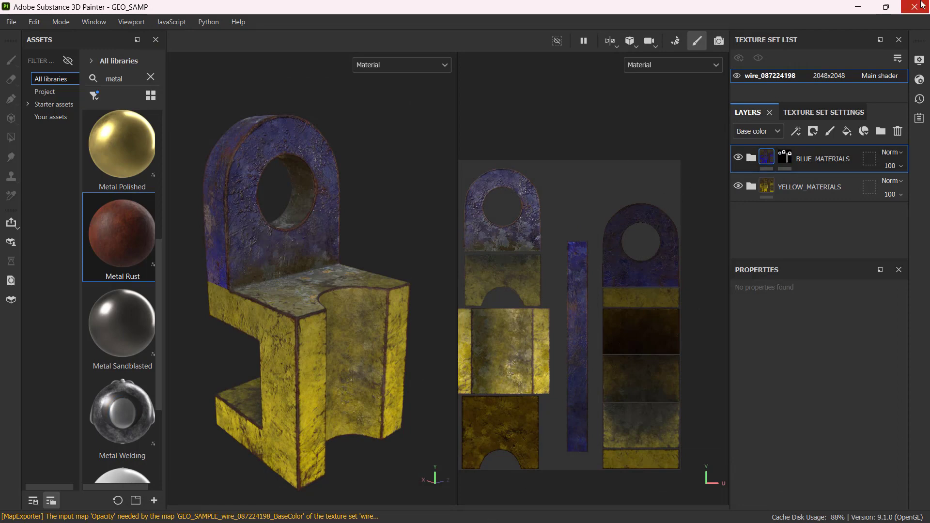
Switch to File Explorer and open the TEXTURE_SAMP folder inside the MA206 project folder on the desktop
{"action": "left_click", "coordinate": [858, 7]}
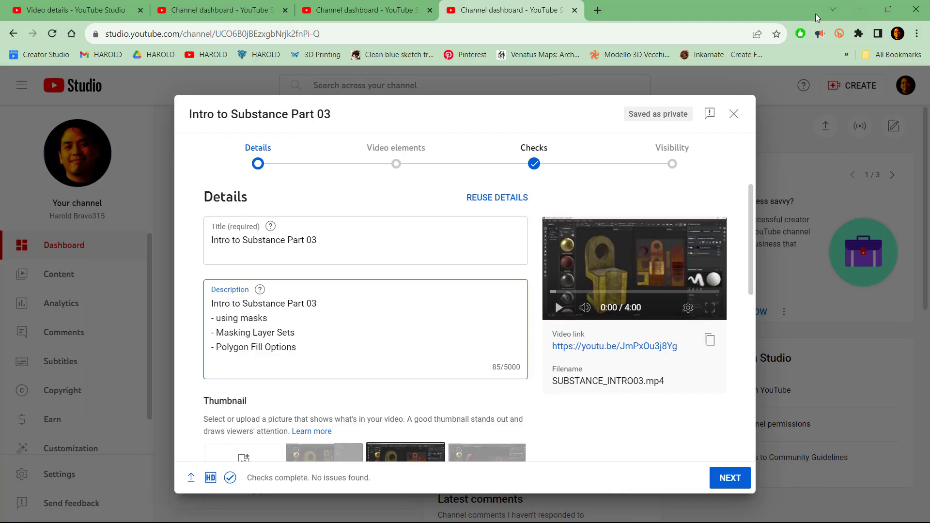
{"action": "left_click", "coordinate": [860, 10]}
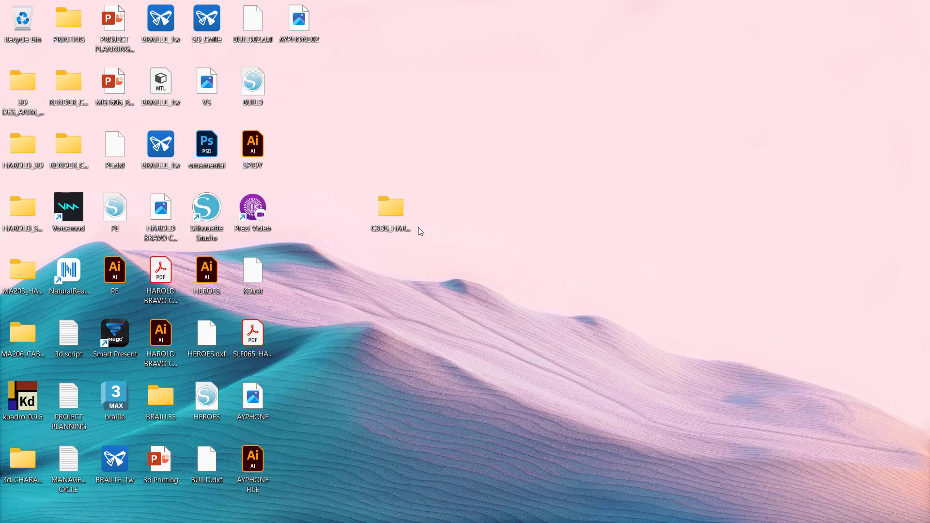
{"action": "double_click", "coordinate": [391, 213]}
{"action": "left_click", "coordinate": [50, 155]}
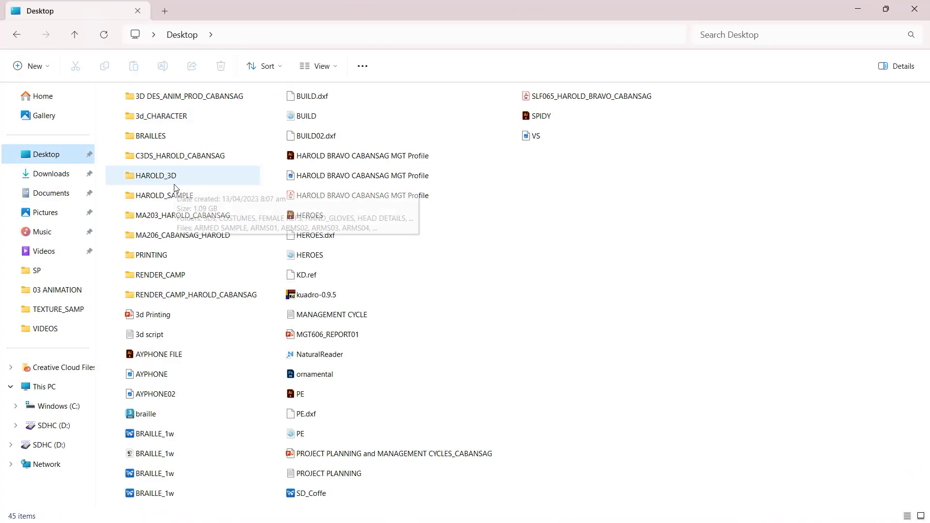
{"action": "double_click", "coordinate": [181, 235]}
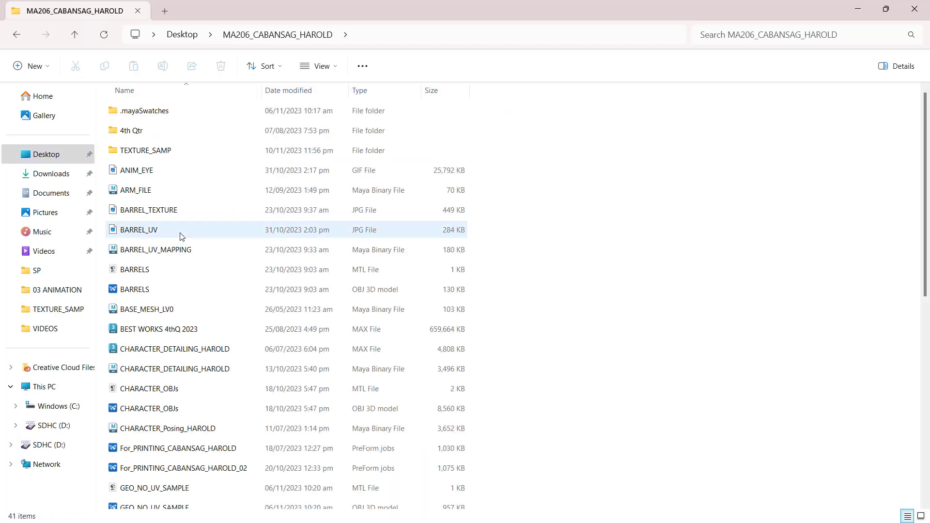
{"action": "double_click", "coordinate": [145, 154]}
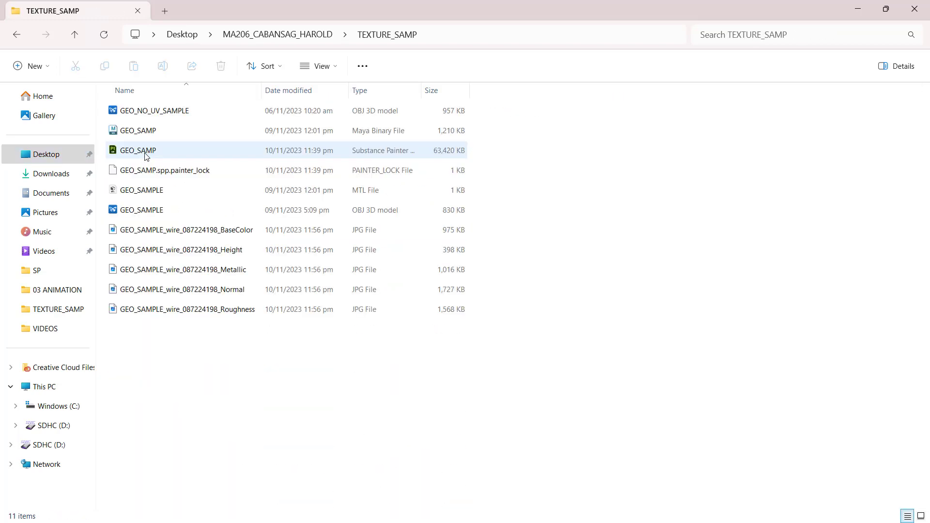
Inspect the exported BaseColor, Height, Metallic, Normal and Roughness jpg maps in the image viewer, and close it
{"action": "double_click", "coordinate": [144, 232]}
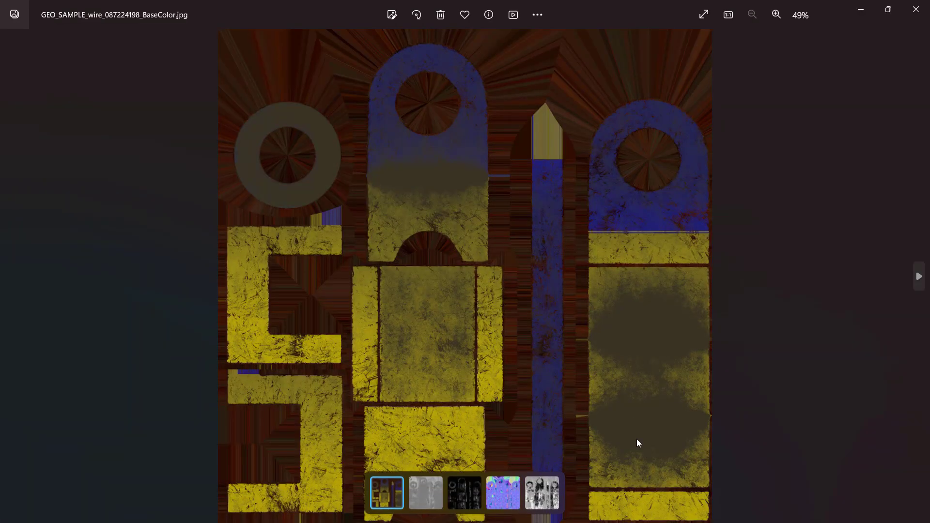
{"action": "key", "text": "Right"}
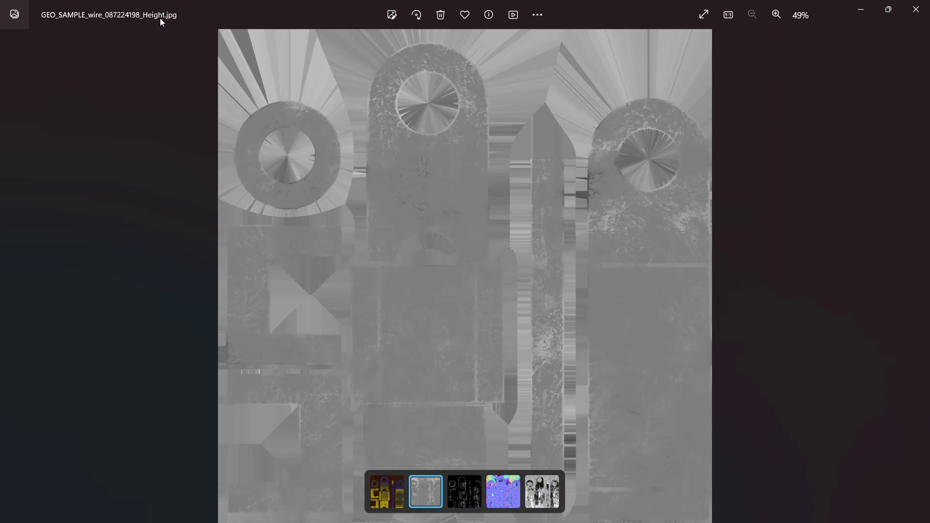
{"action": "key", "text": "Right"}
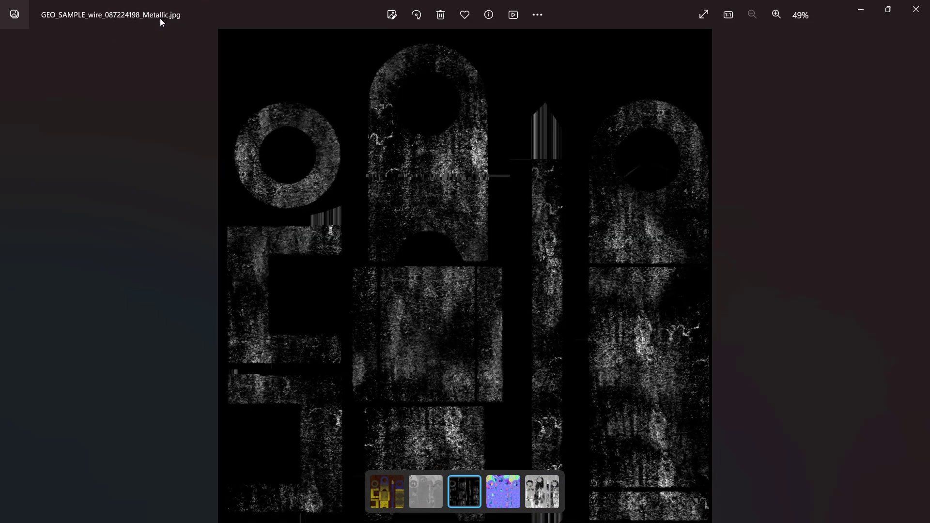
{"action": "key", "text": "Right"}
{"action": "key", "text": "Right"}
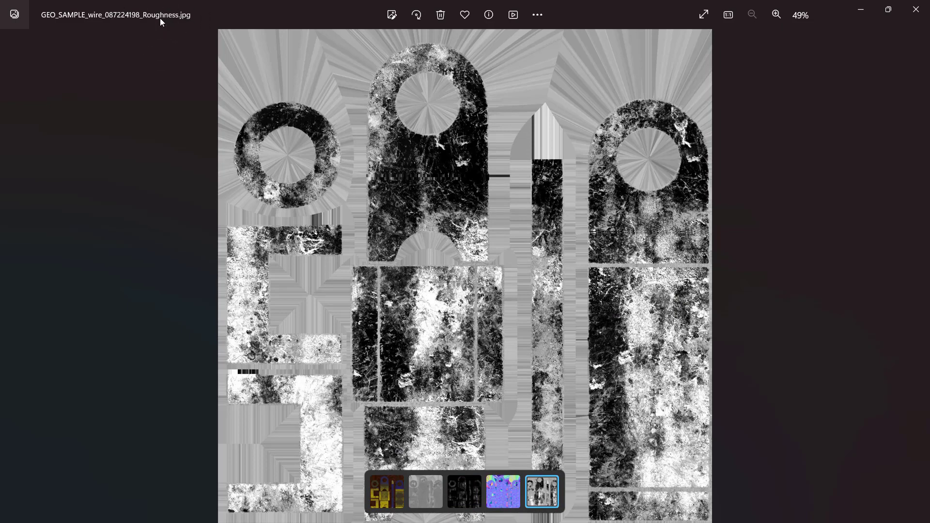
{"action": "key", "text": "Left"}
{"action": "key", "text": "Left"}
{"action": "key", "text": "Left"}
{"action": "key", "text": "Left"}
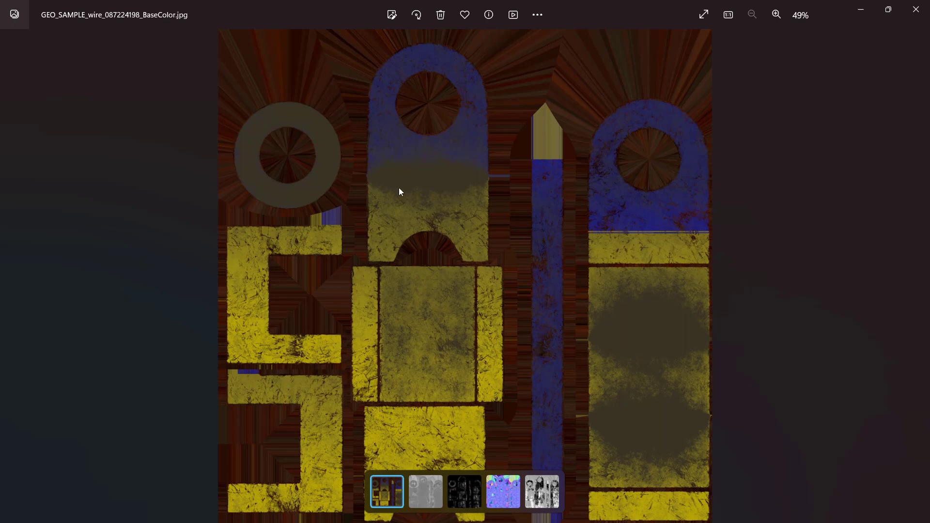
{"action": "left_click", "coordinate": [917, 10]}
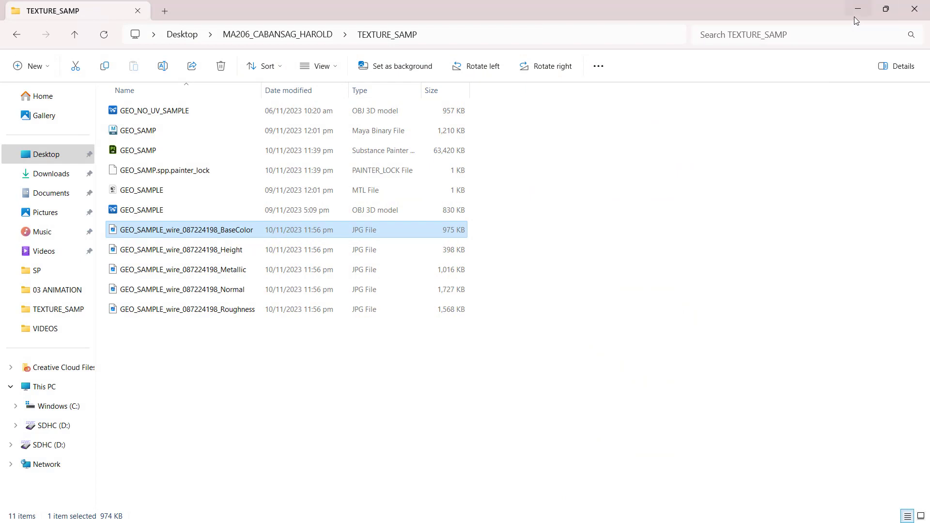
Switch to Autodesk Maya with the GEO_SAMP.mb scene
{"action": "key", "text": "alt+Tab"}
{"action": "key", "text": "alt+Tab"}
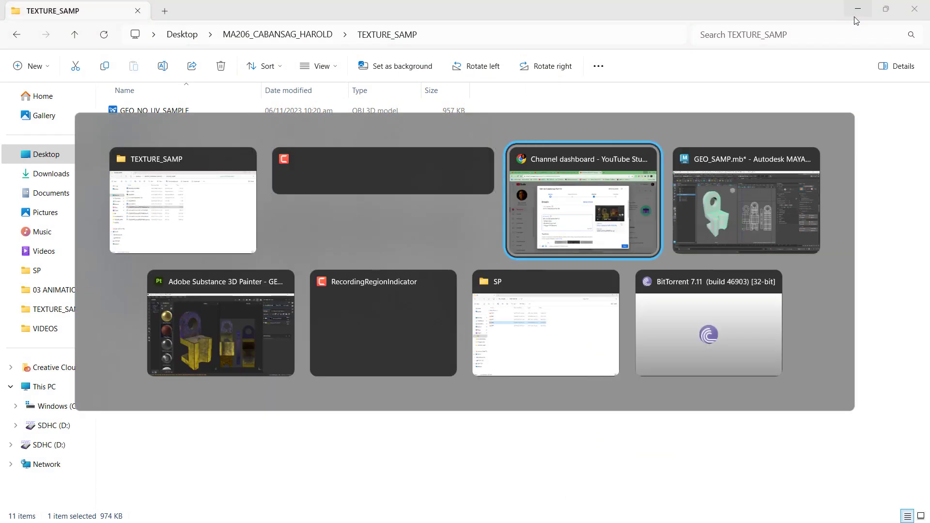
{"action": "key", "text": "alt+Tab"}
{"action": "key", "text": "alt+Tab"}
{"action": "key", "text": "alt+Tab"}
{"action": "key", "text": "alt+Tab"}
{"action": "key", "text": "alt+Tab"}
{"action": "key", "text": "alt+Tab"}
{"action": "key", "text": "alt+Tab"}
{"action": "key", "text": "alt+Tab"}
{"action": "key", "text": "alt+Tab"}
{"action": "key", "text": "alt+Tab"}
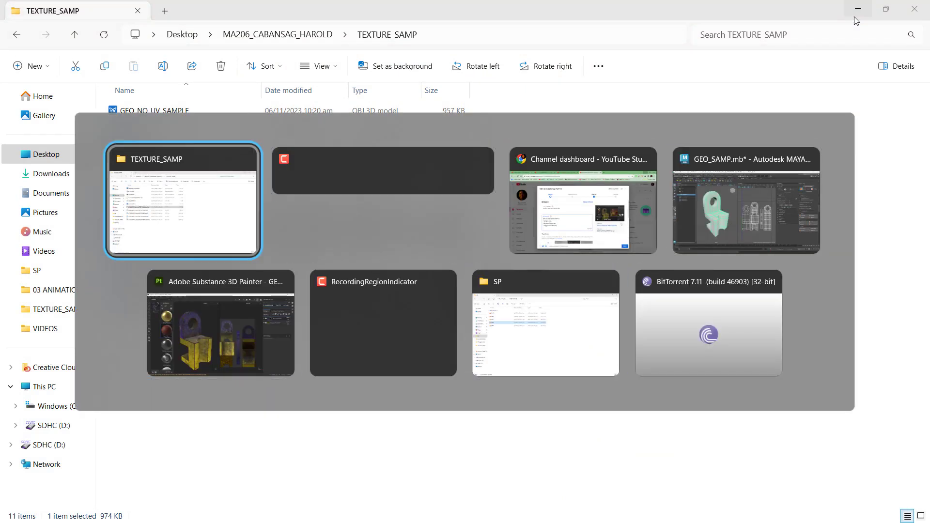
{"action": "left_click", "coordinate": [735, 191]}
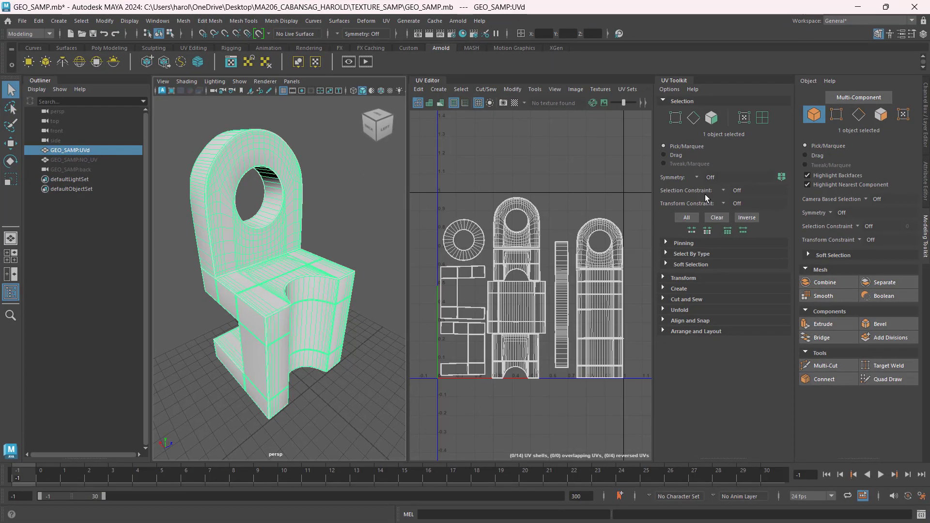
Open the Hypershade and maximize its window
{"action": "key", "text": "ctrl"}
{"action": "key", "text": "ctrl"}
{"action": "key", "text": "ctrl"}
{"action": "key", "text": "ctrl"}
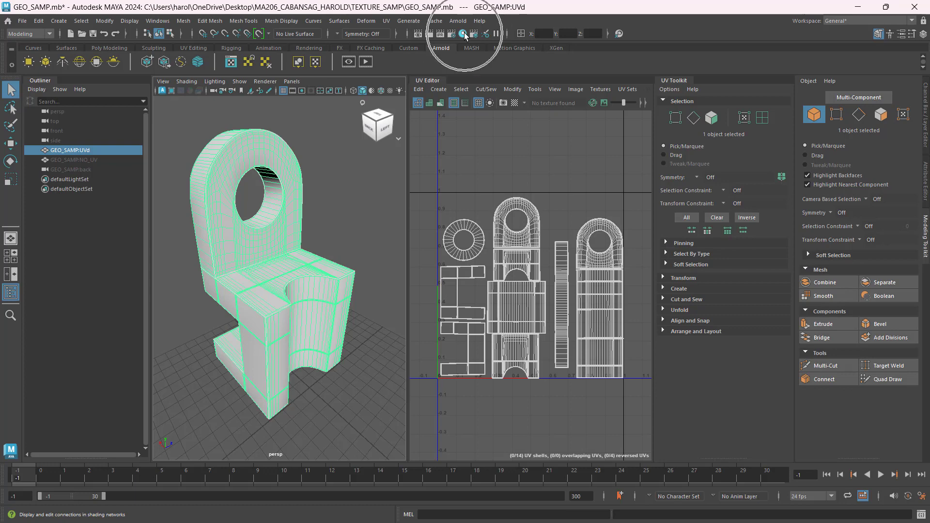
{"action": "left_click", "coordinate": [464, 34]}
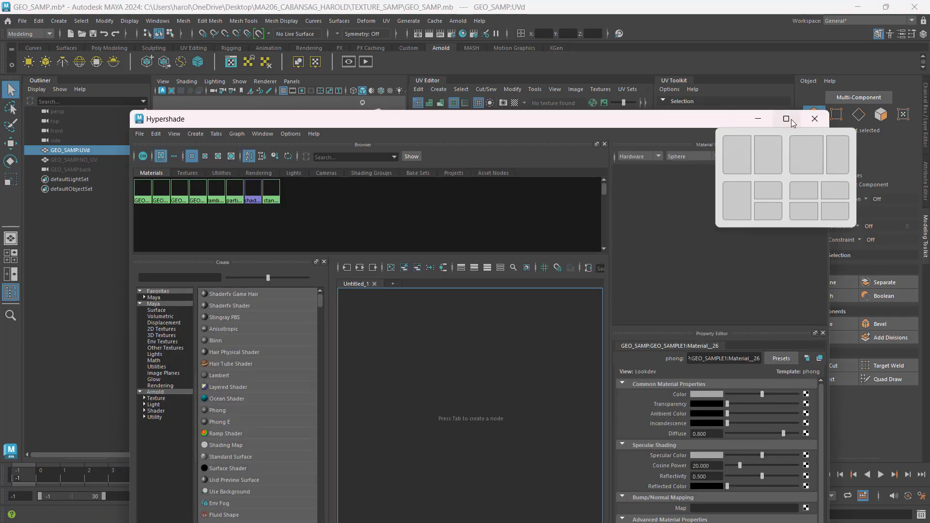
{"action": "left_click", "coordinate": [792, 119]}
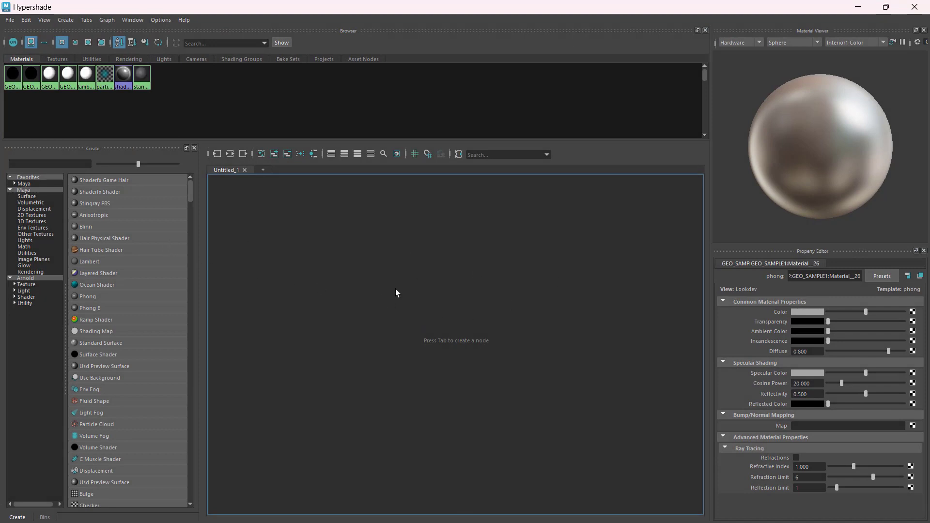
Create an Arnold aiStandardSurface shader in the Hypershade
{"action": "left_click", "coordinate": [412, 283]}
{"action": "left_click", "coordinate": [27, 279]}
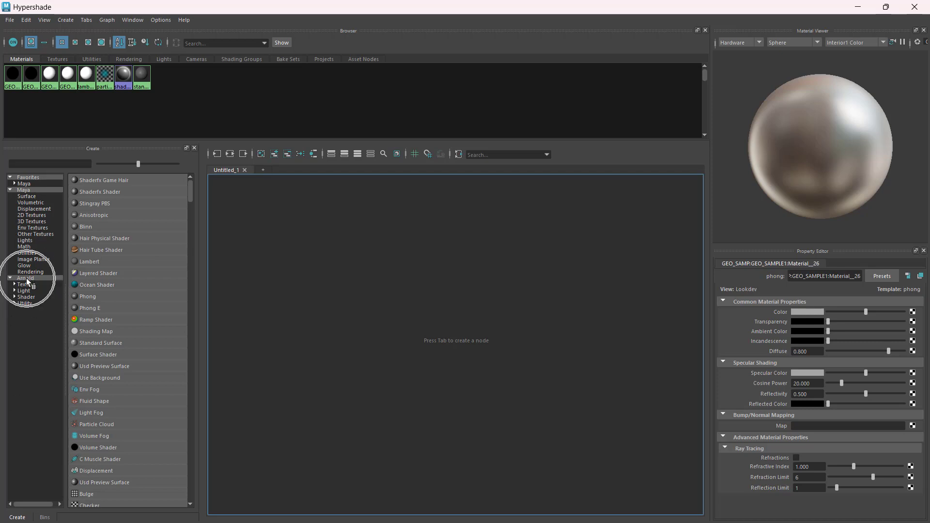
{"action": "left_click", "coordinate": [24, 298]}
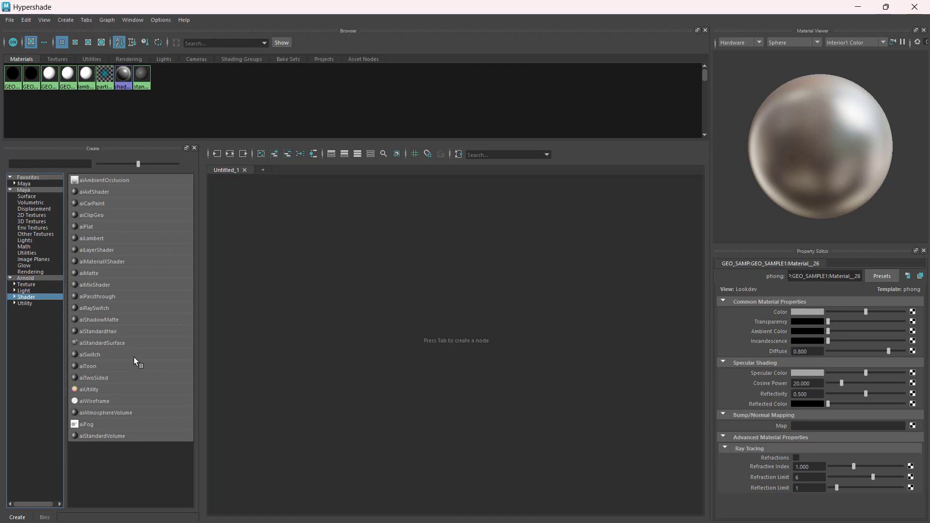
{"action": "key", "text": "ctrl"}
{"action": "left_click", "coordinate": [98, 342]}
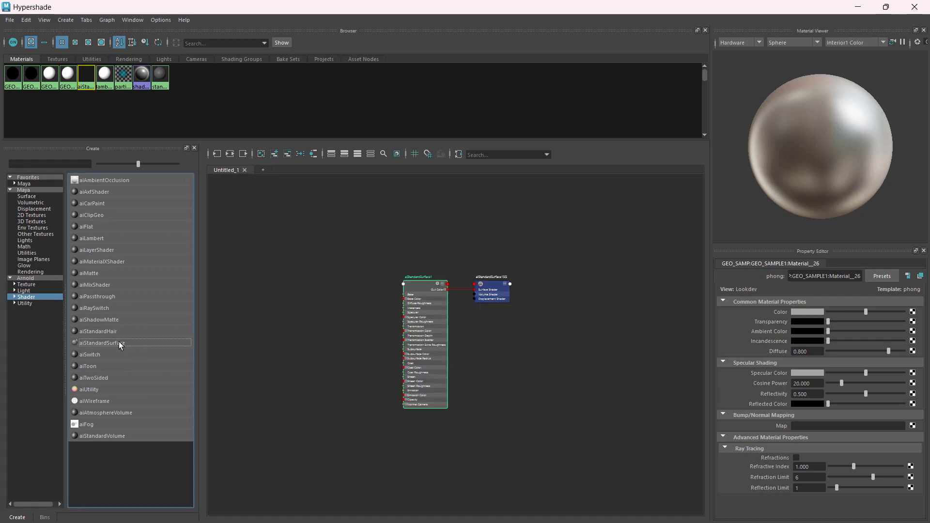
Rename the new aiStandardSurface material as GEO_MAT_SP
{"action": "scroll", "coordinate": [437, 309], "scroll_direction": "up", "scroll_amount": 4}
{"action": "scroll", "coordinate": [550, 335], "scroll_direction": "down", "scroll_amount": 2}
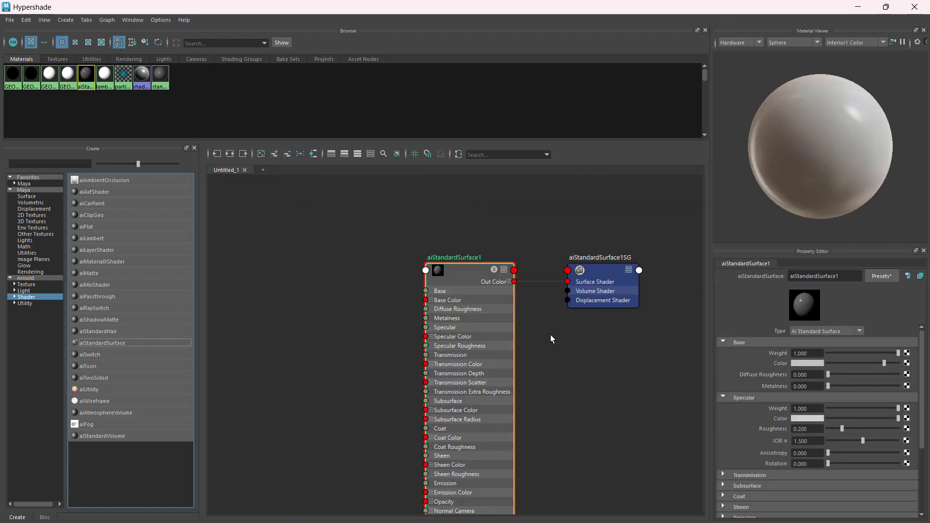
{"action": "middle_click_drag", "start_coordinate": [575, 360], "coordinate": [543, 312], "text": "alt"}
{"action": "scroll", "coordinate": [515, 264], "scroll_direction": "up", "scroll_amount": 2}
{"action": "key", "text": "ctrl"}
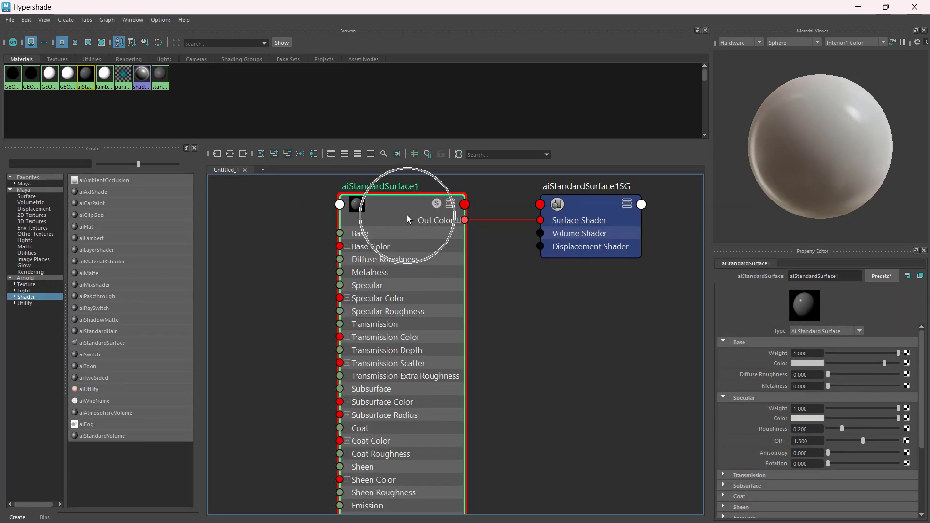
{"action": "key", "text": "ctrl"}
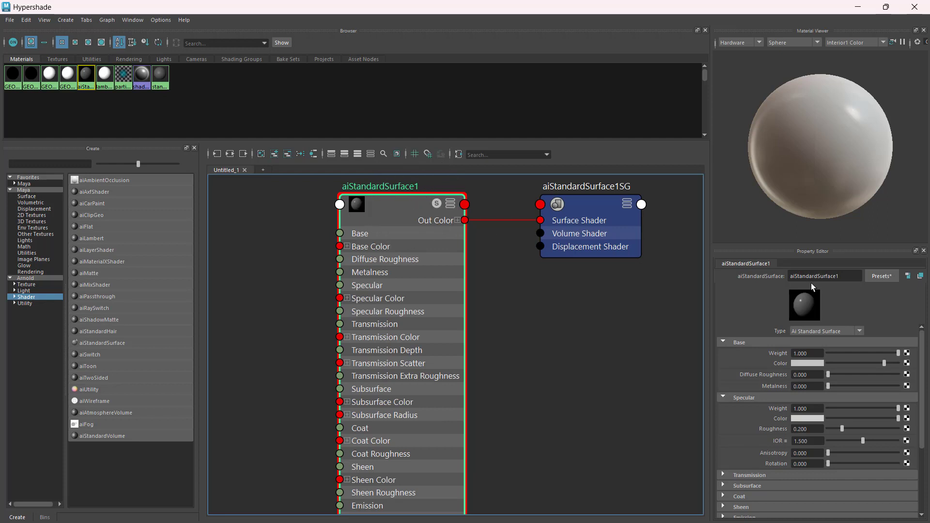
{"action": "double_click", "coordinate": [798, 273]}
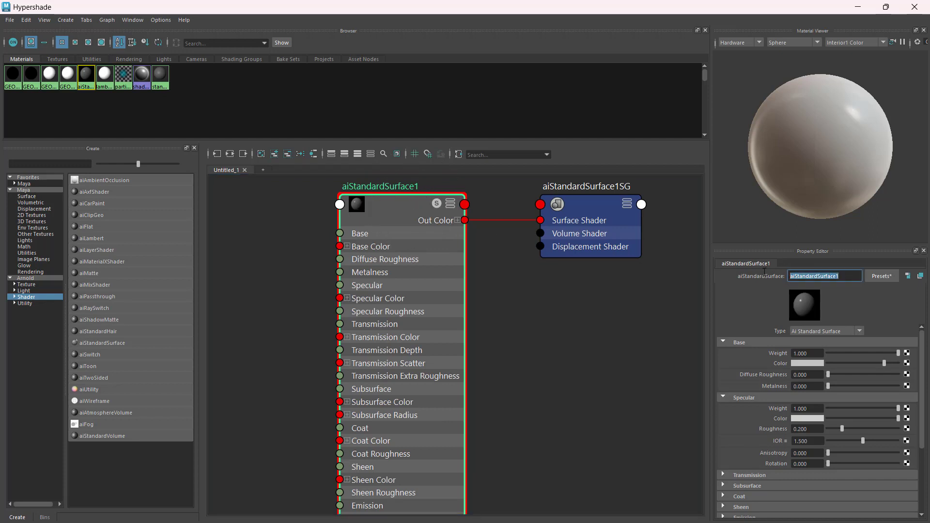
{"action": "type", "text": "GEO_MAT_SP"}
{"action": "key", "text": "Return"}
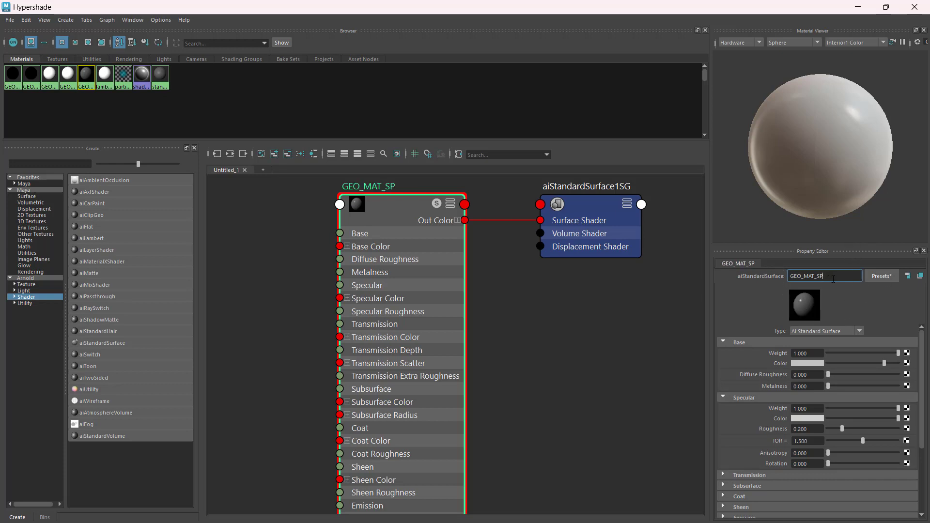
Copy the material's name GEO_MAT_SP and use it to rename the aiStandardSurface1SG shading group
{"action": "double_click", "coordinate": [833, 279]}
{"action": "key", "text": "ctrl+c"}
{"action": "left_click", "coordinate": [617, 210]}
{"action": "double_click", "coordinate": [850, 278]}
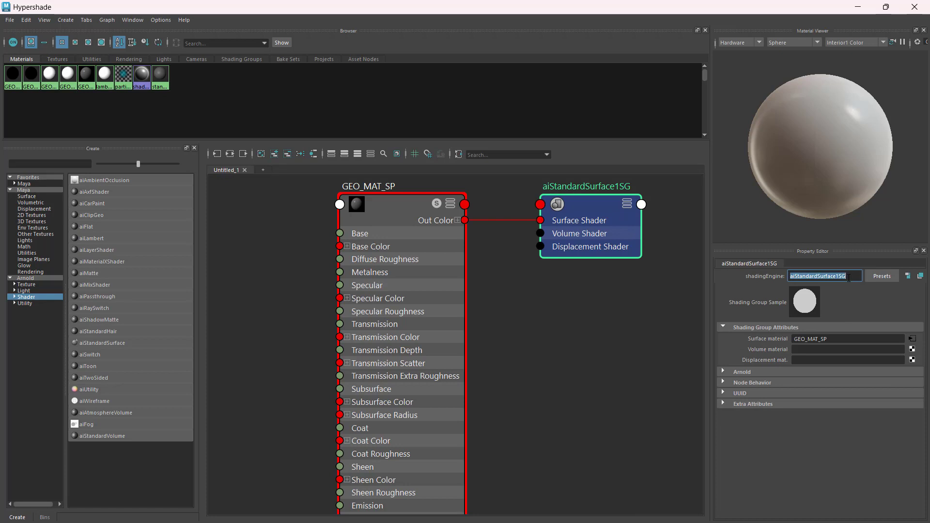
{"action": "key", "text": "ctrl+v"}
{"action": "key", "text": "Return"}
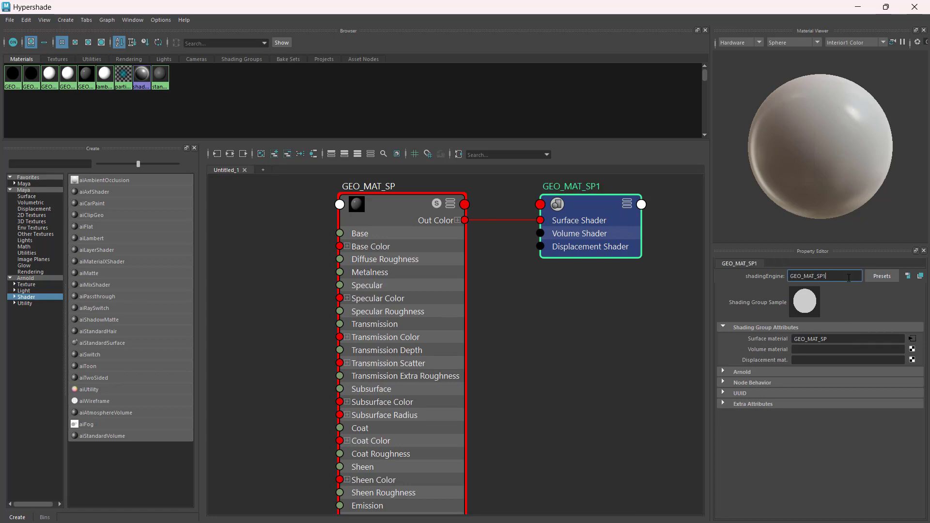
Check the names of the material and its connected shading group in the node graph
{"action": "left_click", "coordinate": [381, 207]}
{"action": "left_click", "coordinate": [577, 208]}
{"action": "left_click", "coordinate": [393, 213]}
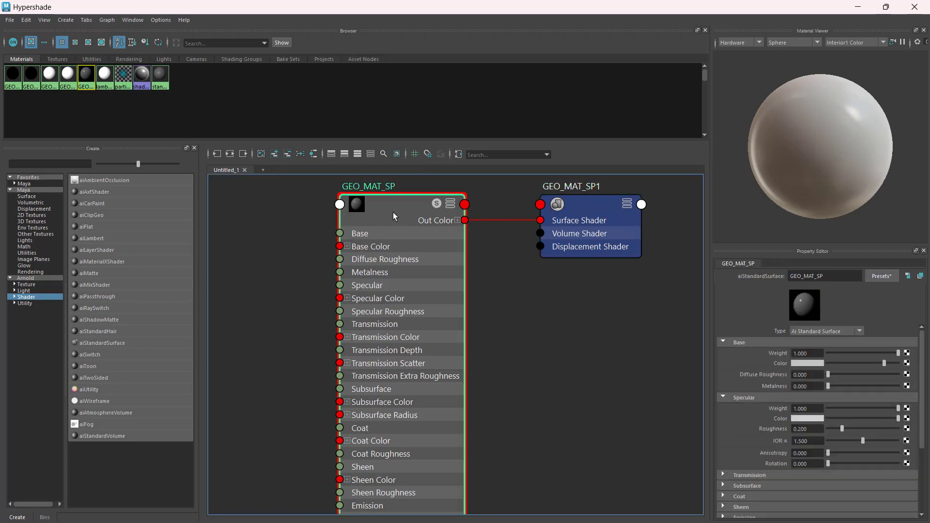
{"action": "scroll", "coordinate": [449, 276], "scroll_direction": "down", "scroll_amount": 4}
{"action": "scroll", "coordinate": [483, 303], "scroll_direction": "up", "scroll_amount": 2}
{"action": "middle_click_drag", "start_coordinate": [512, 309], "coordinate": [612, 343], "text": "alt"}
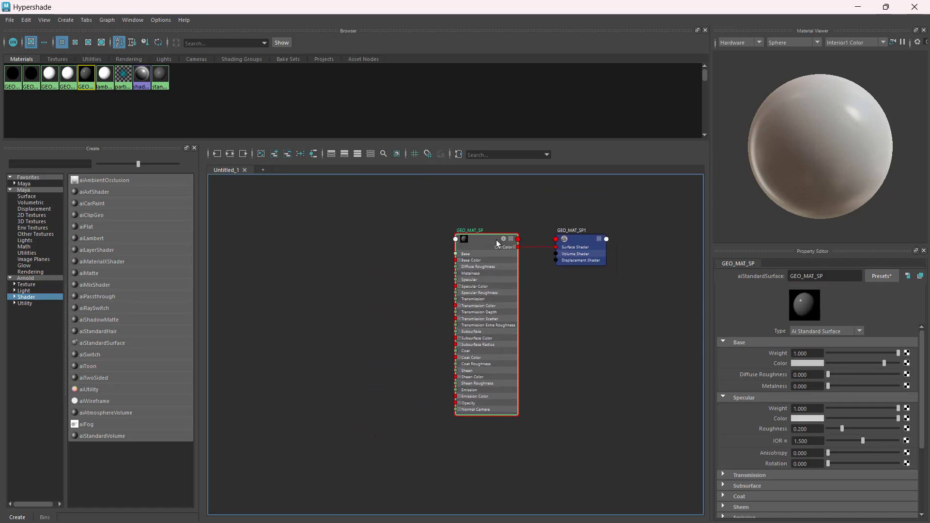
{"action": "scroll", "coordinate": [497, 240], "scroll_direction": "up", "scroll_amount": 2}
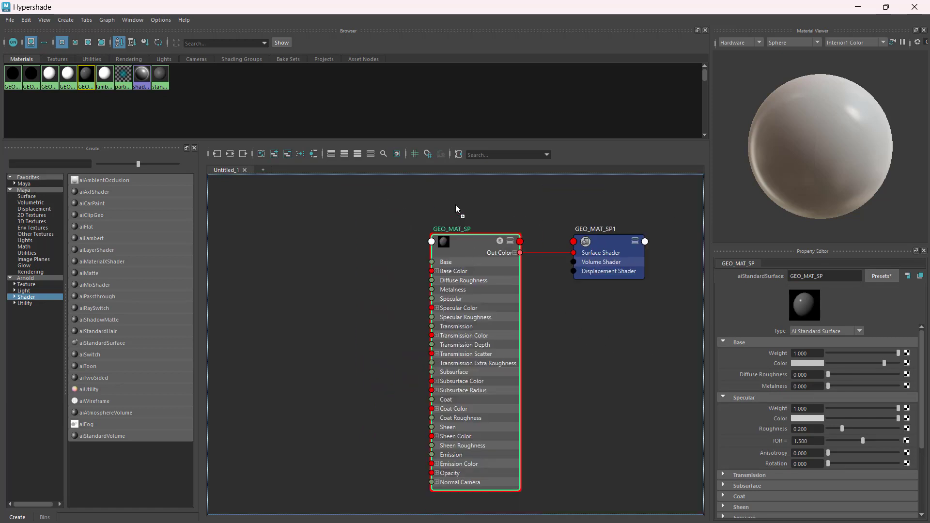
{"action": "middle_click_drag", "start_coordinate": [479, 220], "coordinate": [472, 204], "text": "alt"}
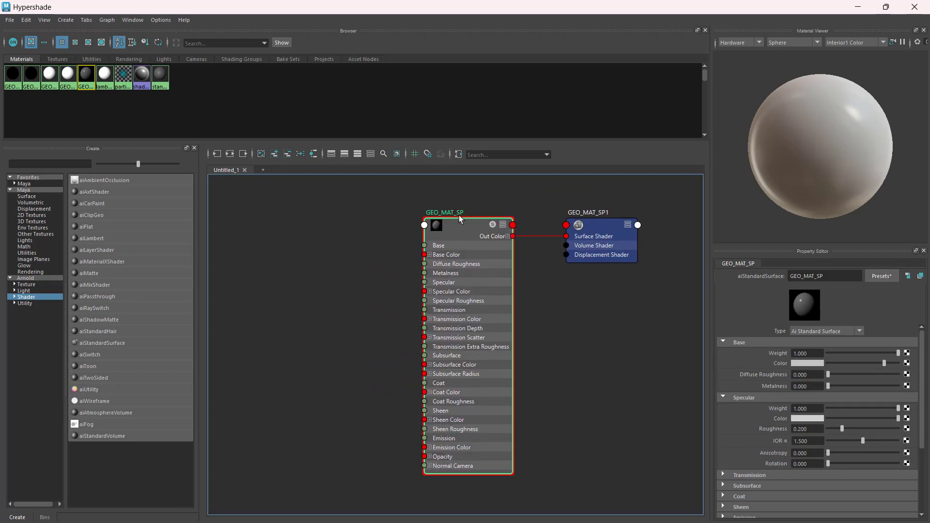
Examine the input list of the GEO_MAT_SP material node and its Base attributes
{"action": "scroll", "coordinate": [449, 226], "scroll_direction": "up", "scroll_amount": 3}
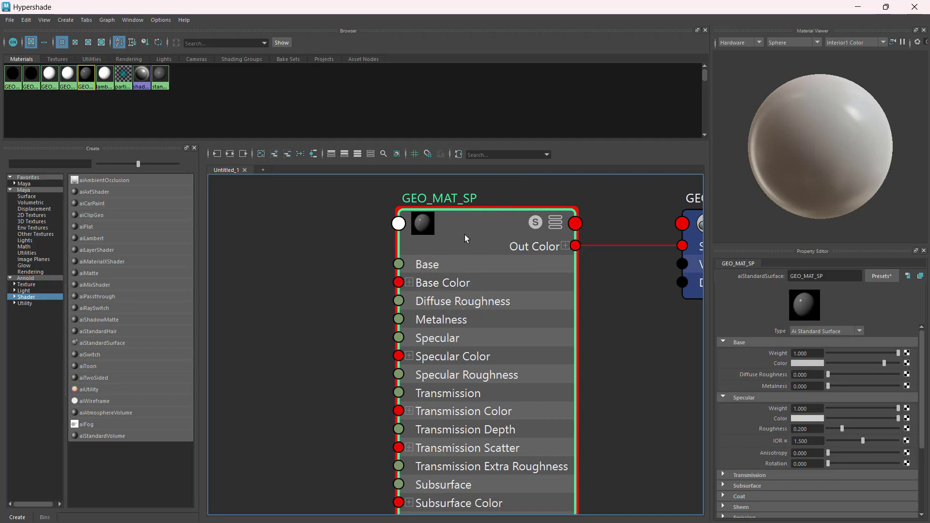
{"action": "key", "text": "ctrl"}
{"action": "key", "text": "ctrl"}
{"action": "key", "text": "ctrl"}
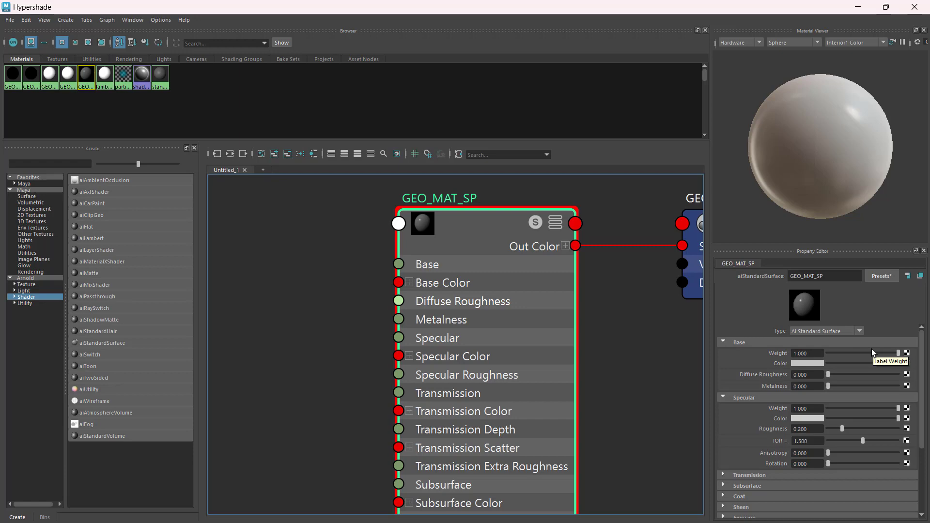
{"action": "scroll", "coordinate": [500, 251], "scroll_direction": "down", "scroll_amount": 3}
{"action": "scroll", "coordinate": [479, 251], "scroll_direction": "up", "scroll_amount": 4}
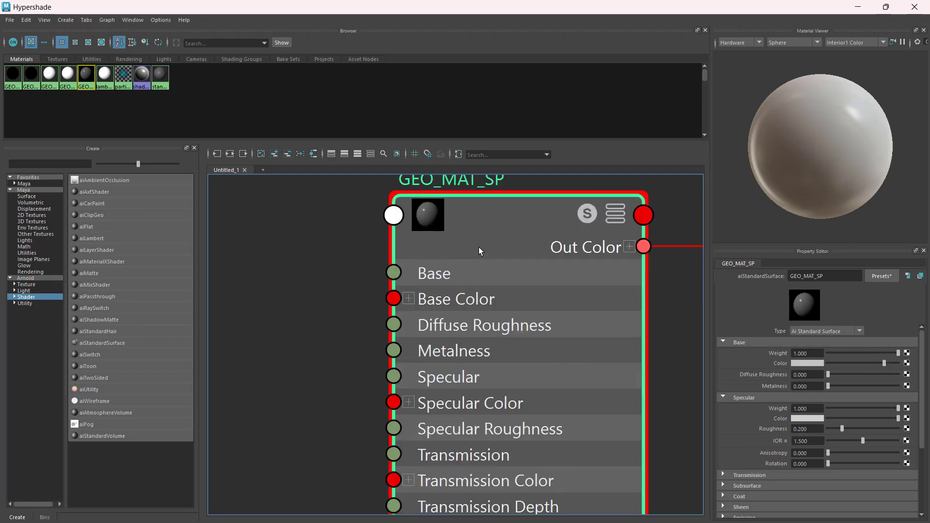
{"action": "scroll", "coordinate": [479, 250], "scroll_direction": "down", "scroll_amount": 1}
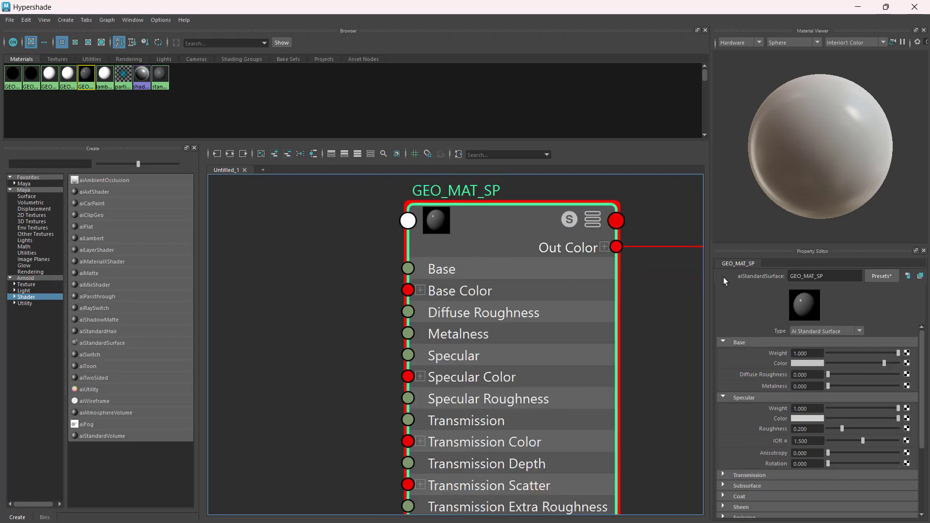
{"action": "key", "text": "ctrl"}
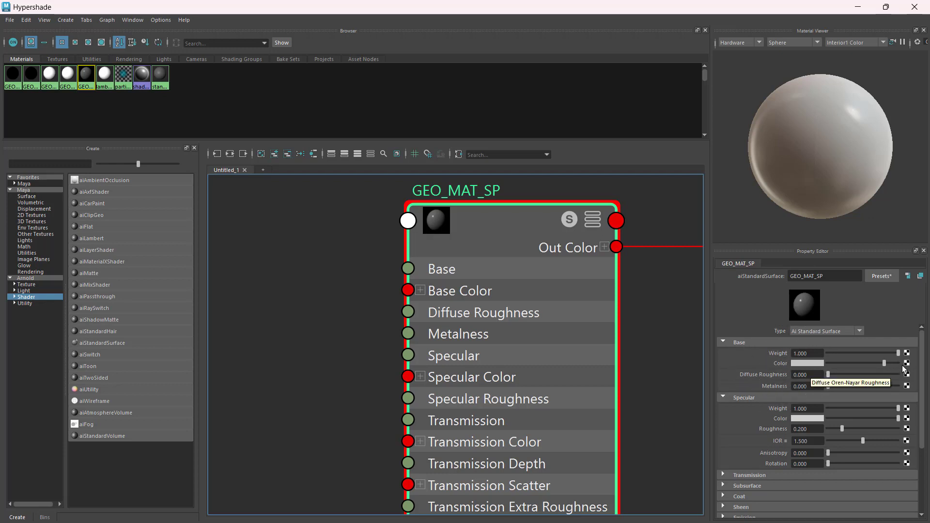
Connect a new File texture to the Base Color of GEO_MAT_SP
{"action": "key", "text": "ctrl"}
{"action": "key", "text": "ctrl"}
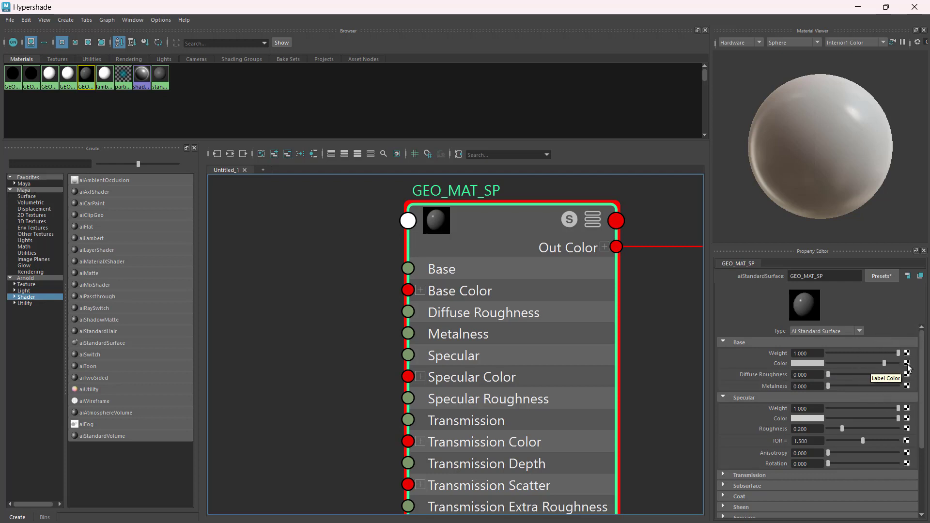
{"action": "left_click", "coordinate": [907, 364]}
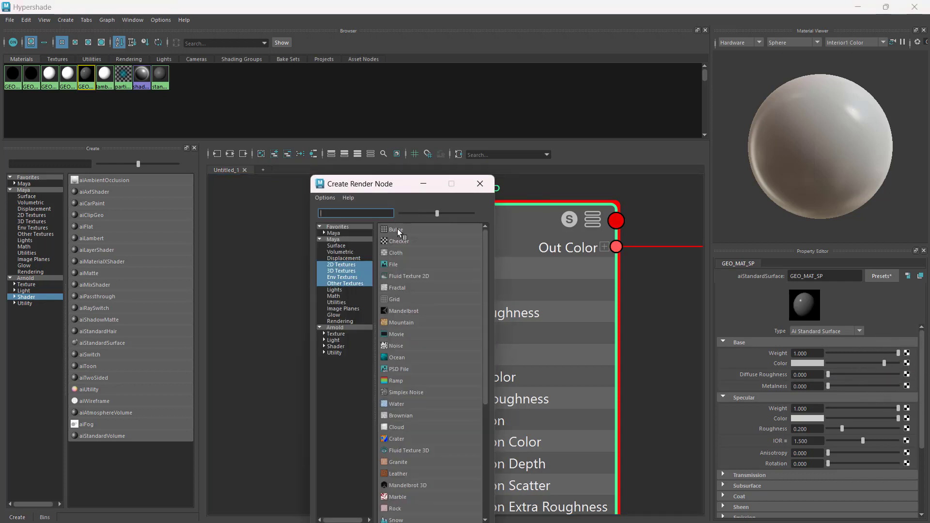
{"action": "key", "text": "ctrl"}
{"action": "left_click", "coordinate": [397, 261]}
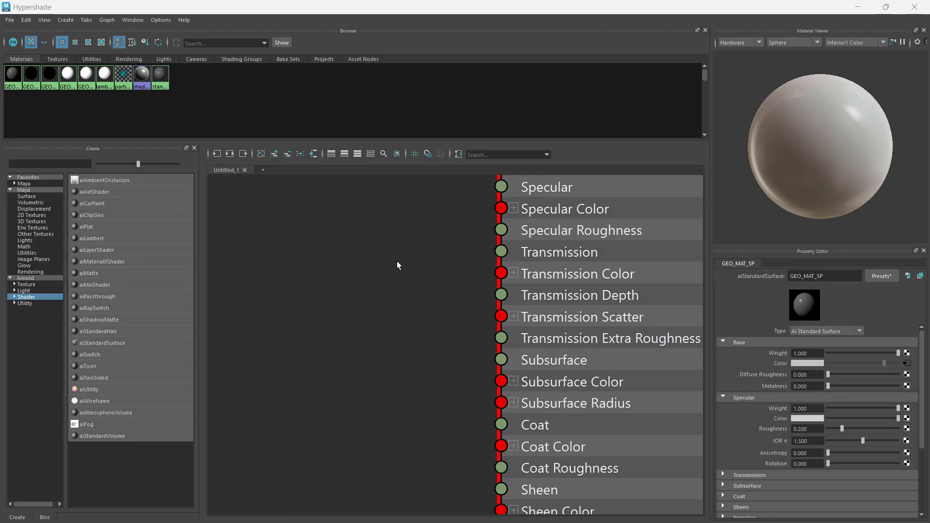
{"action": "scroll", "coordinate": [397, 261], "scroll_direction": "down", "scroll_amount": 6}
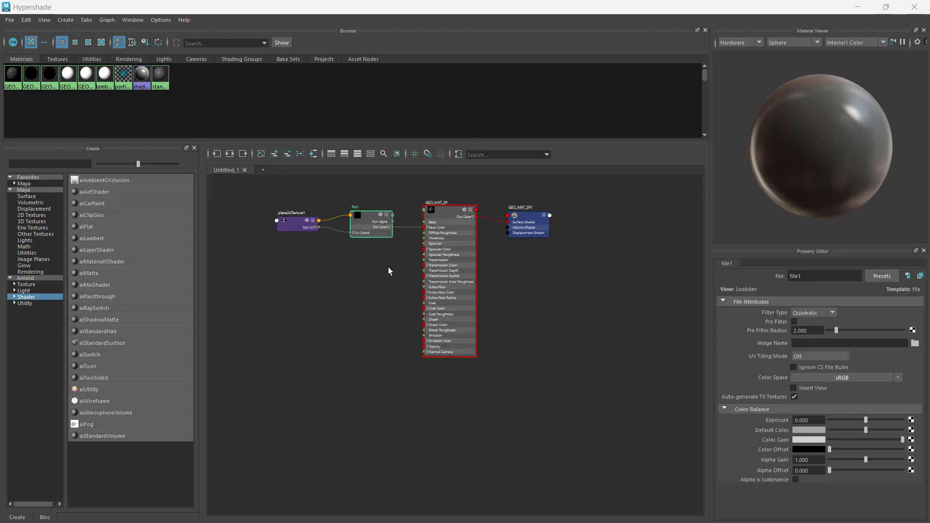
{"action": "scroll", "coordinate": [413, 291], "scroll_direction": "up", "scroll_amount": 5}
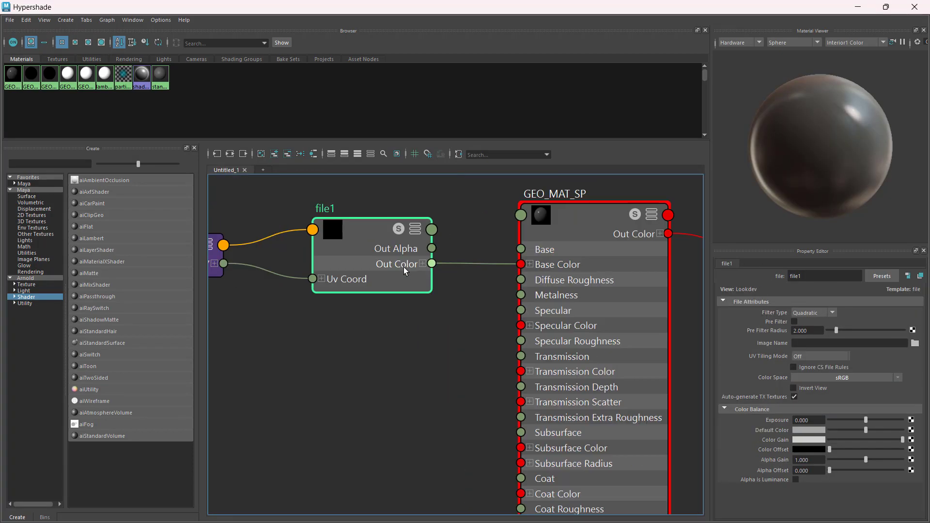
{"action": "scroll", "coordinate": [403, 267], "scroll_direction": "down", "scroll_amount": 2}
{"action": "key", "text": "ctrl"}
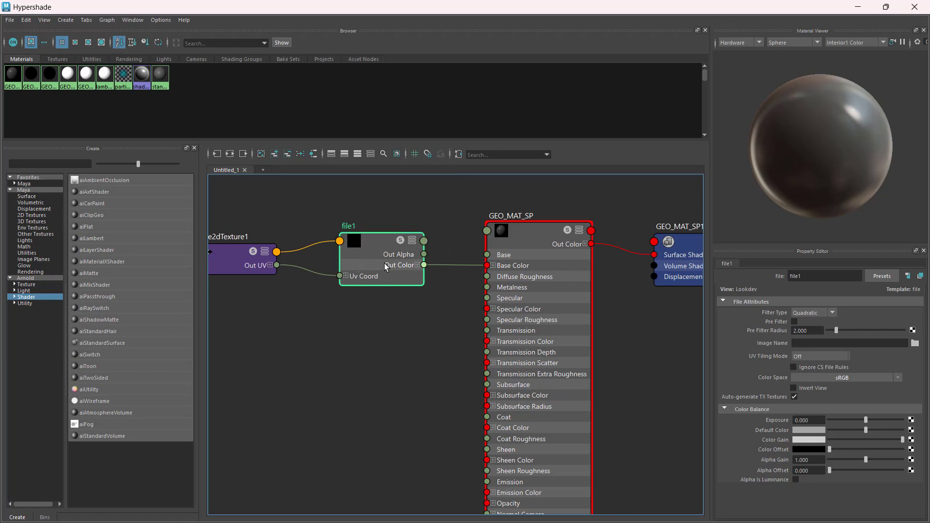
Browse for the base color node's image in the TEXTURE_SAMP folder inside the MA206 project folder on the Desktop
{"action": "key", "text": "ctrl"}
{"action": "key", "text": "ctrl"}
{"action": "left_click", "coordinate": [916, 343]}
{"action": "key", "text": "ctrl"}
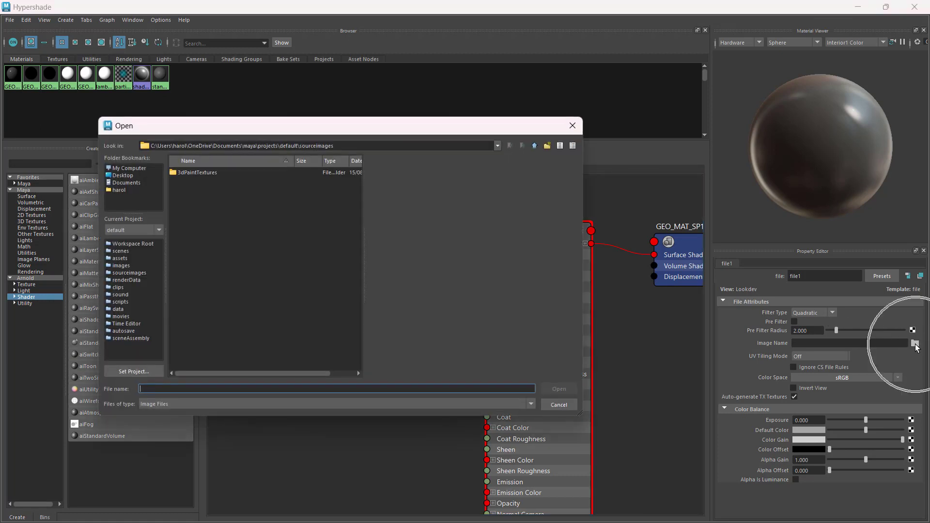
{"action": "left_click", "coordinate": [130, 176]}
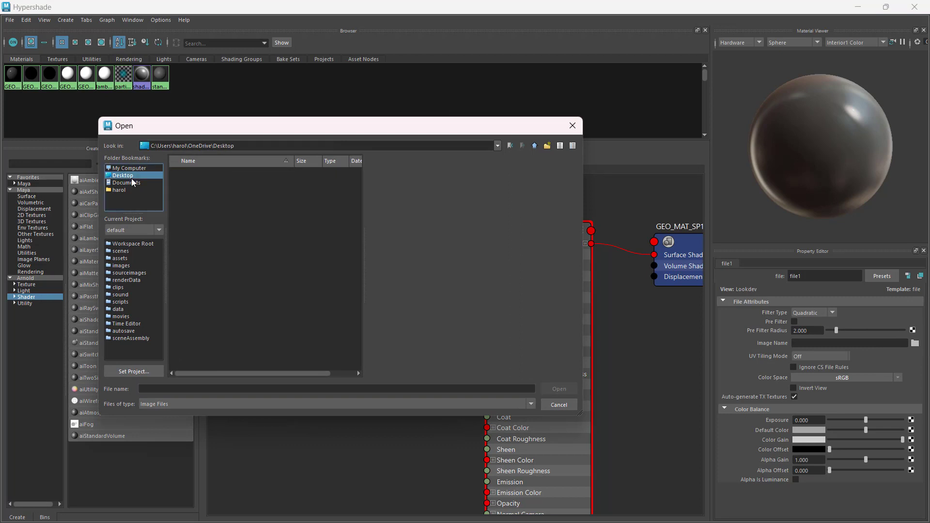
{"action": "double_click", "coordinate": [209, 234]}
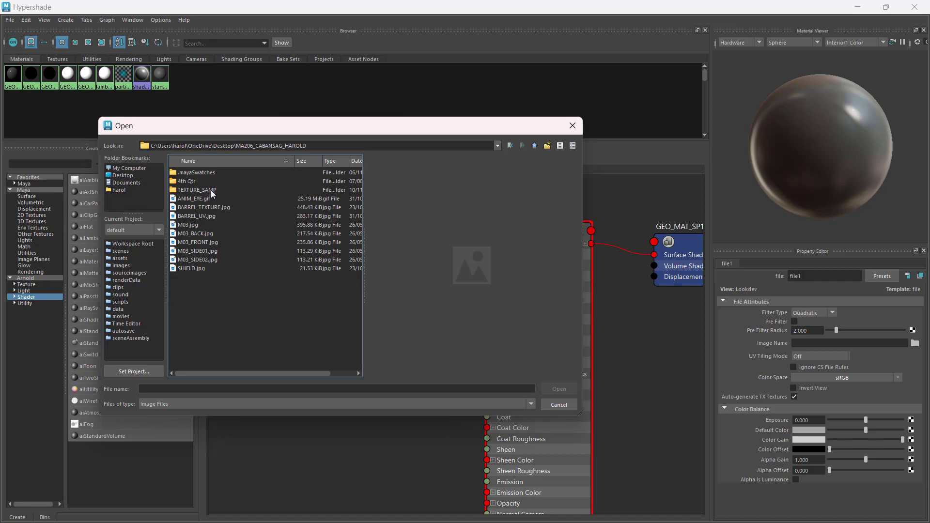
{"action": "double_click", "coordinate": [211, 190]}
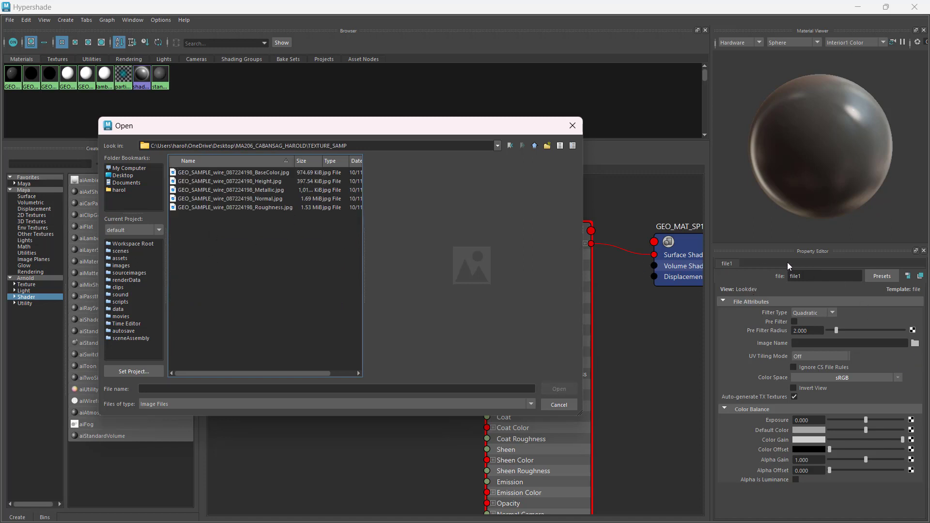
Copy the texture folder's path and load GEO_SAMPLE_wire_087224198_BaseColor.jpg into the base color file node
{"action": "left_click", "coordinate": [255, 173]}
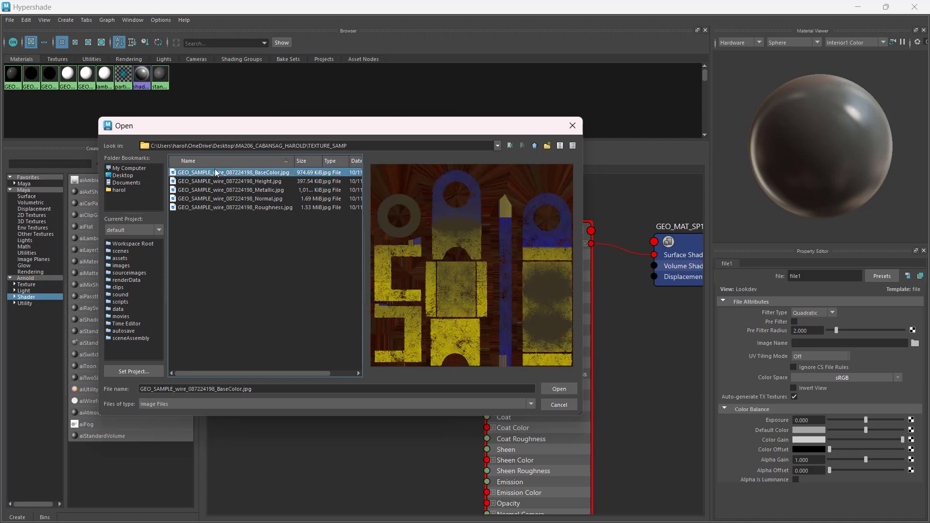
{"action": "key", "text": "ctrl"}
{"action": "left_click", "coordinate": [384, 148]}
{"action": "key", "text": "ctrl+a"}
{"action": "key", "text": "ctrl+c"}
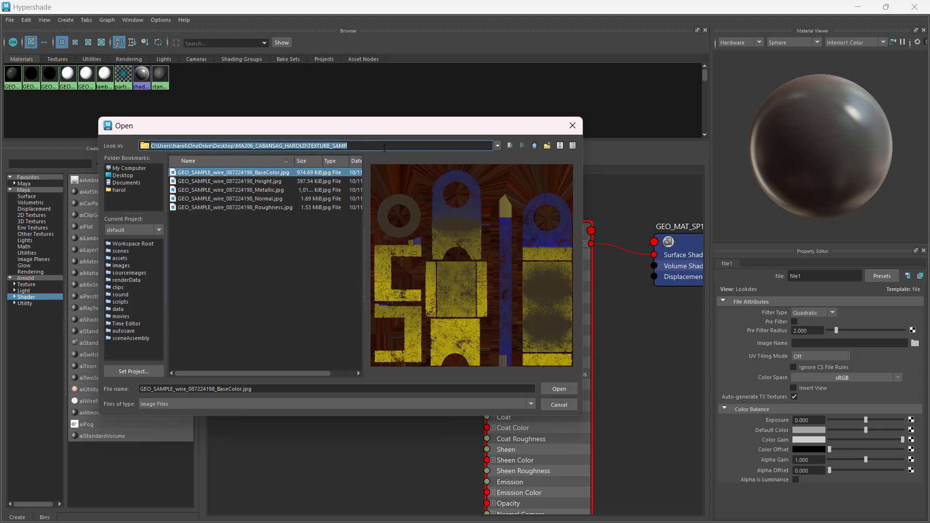
{"action": "left_click", "coordinate": [560, 390]}
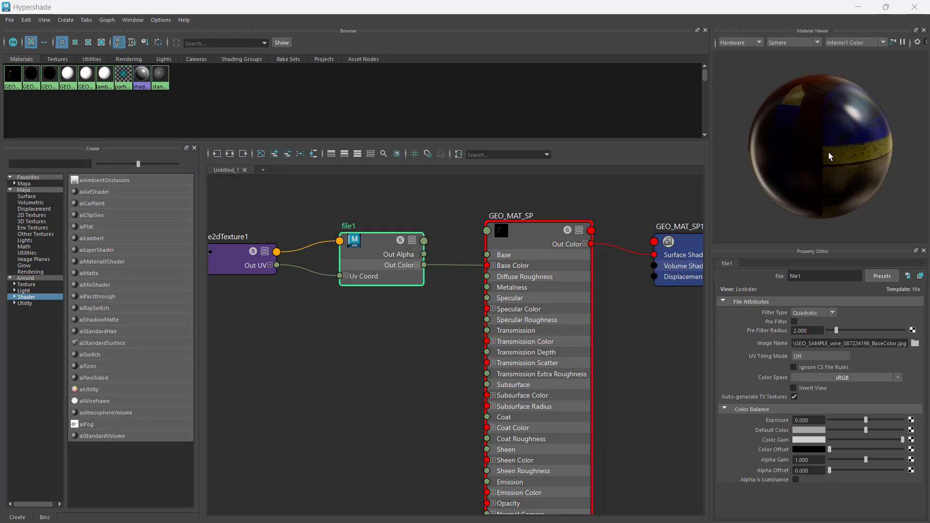
Connect a new File texture to the Diffuse Roughness of GEO_MAT_SP
{"action": "left_click", "coordinate": [524, 240]}
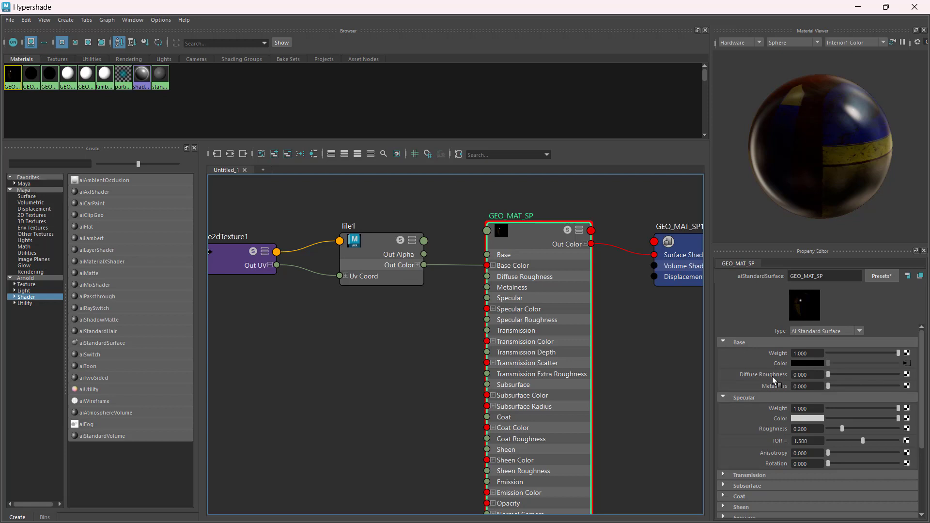
{"action": "left_click", "coordinate": [907, 375]}
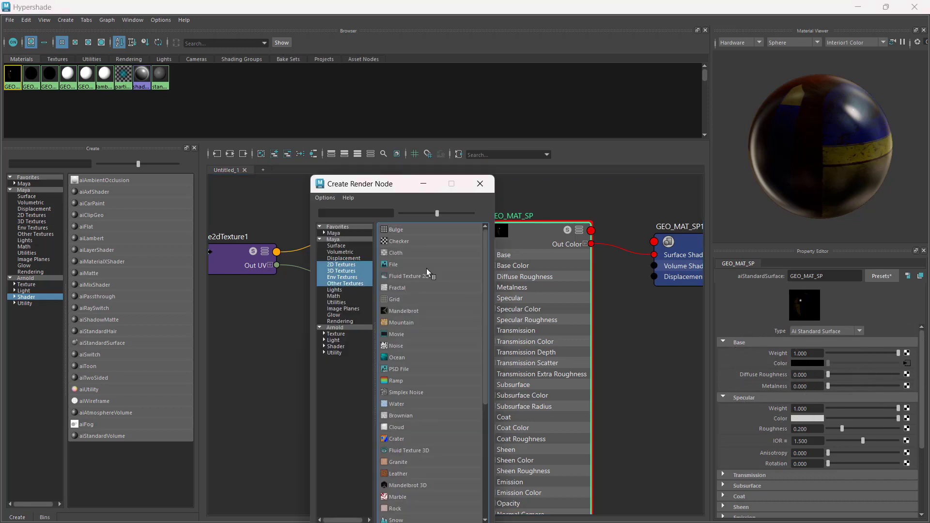
{"action": "left_click", "coordinate": [401, 265]}
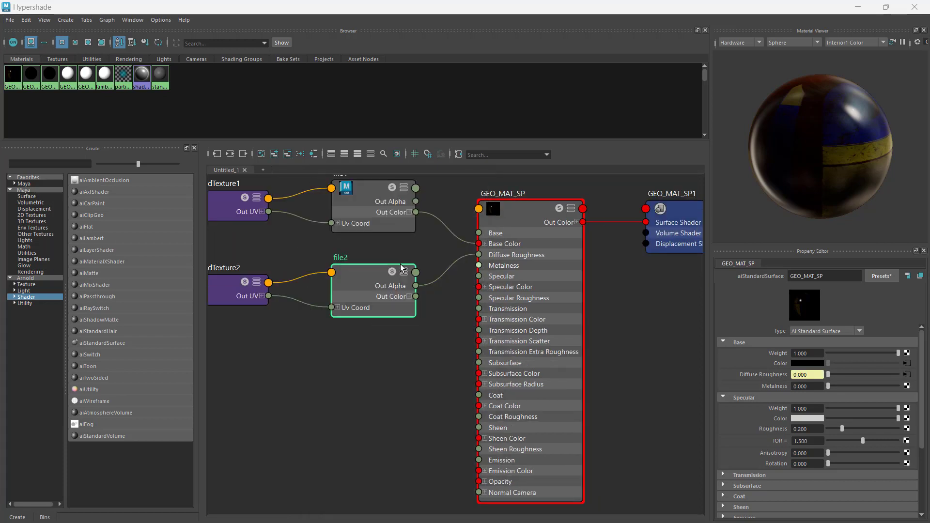
Load GEO_SAMPLE_wire_087224198_Roughness.jpg into the file2 node, reaching the TEXTURE_SAMP folder with the copied path
{"action": "left_click", "coordinate": [369, 295]}
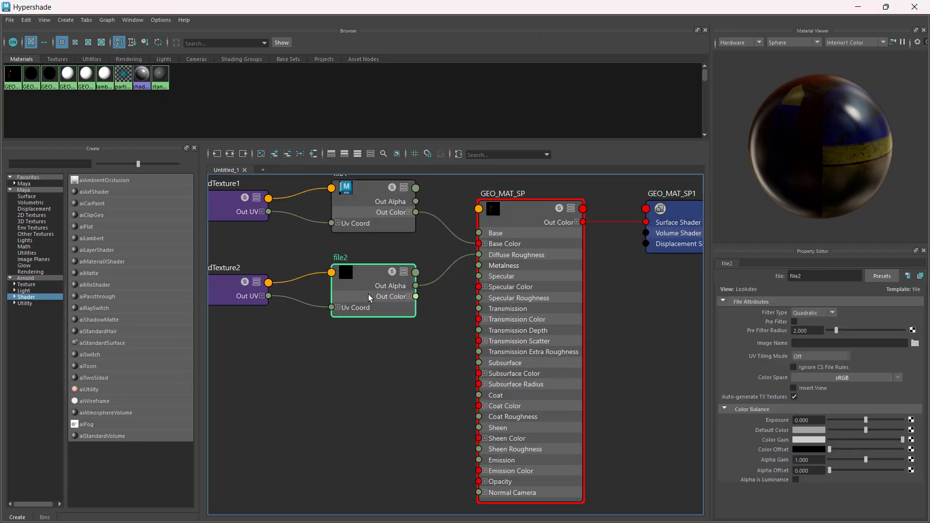
{"action": "left_click", "coordinate": [916, 344]}
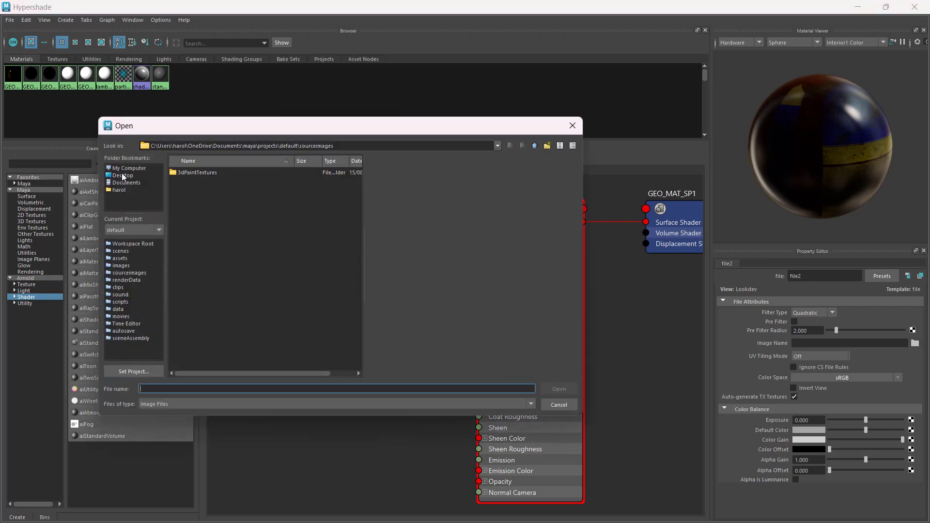
{"action": "left_click", "coordinate": [122, 177]}
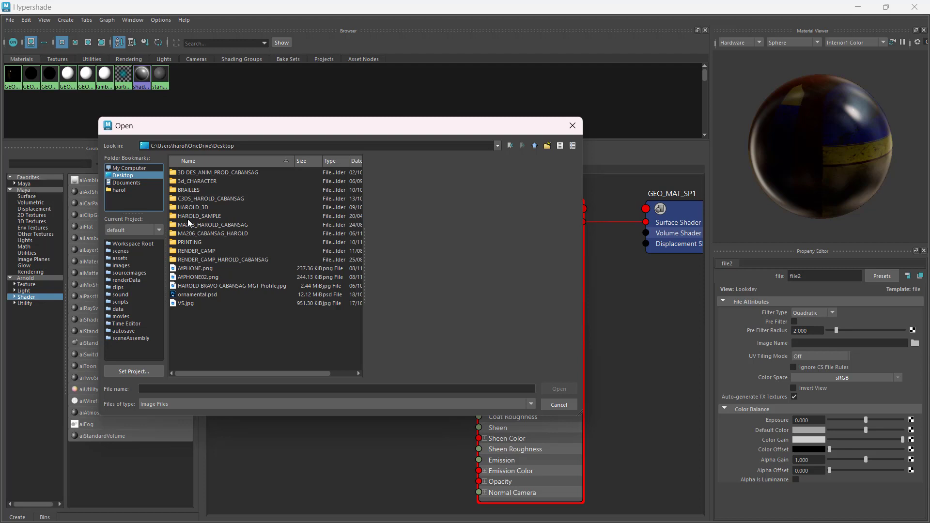
{"action": "left_click", "coordinate": [258, 147]}
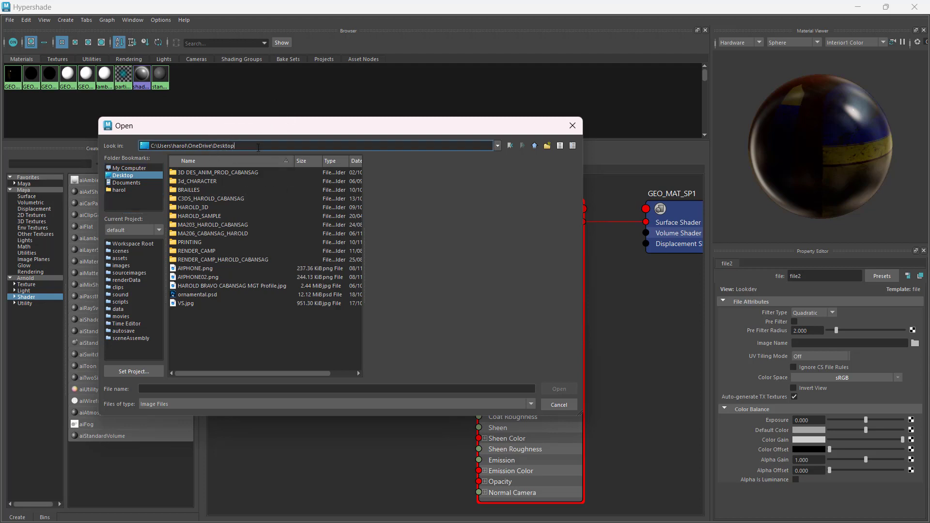
{"action": "key", "text": "ctrl+a"}
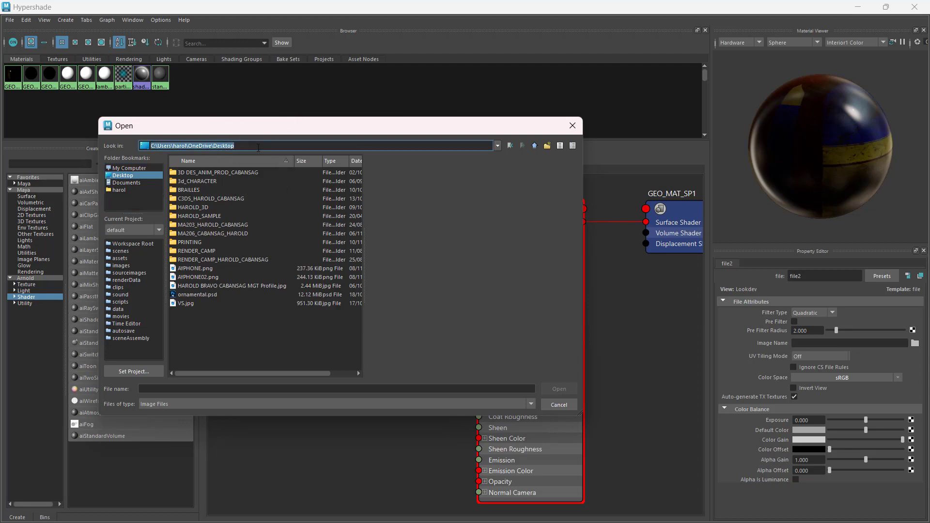
{"action": "key", "text": "ctrl+v"}
{"action": "key", "text": "Return"}
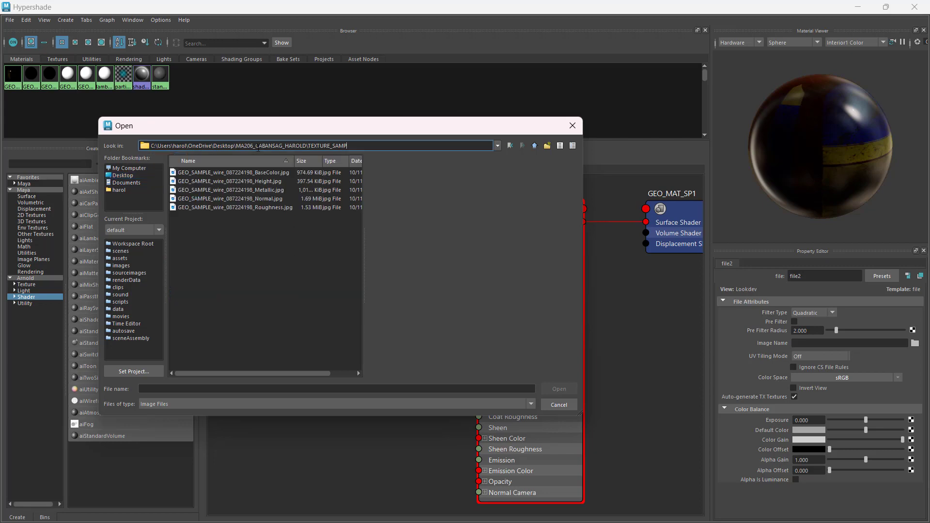
{"action": "left_click", "coordinate": [249, 208]}
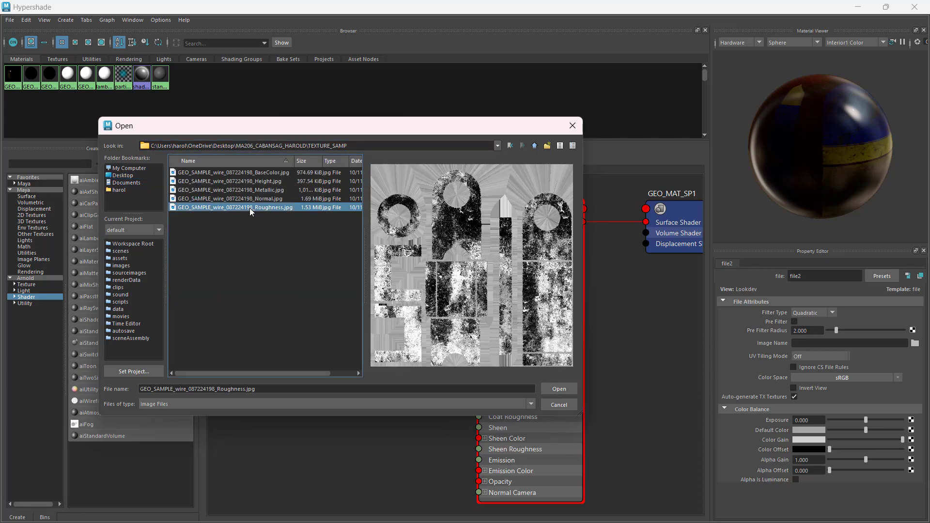
{"action": "left_click", "coordinate": [561, 389]}
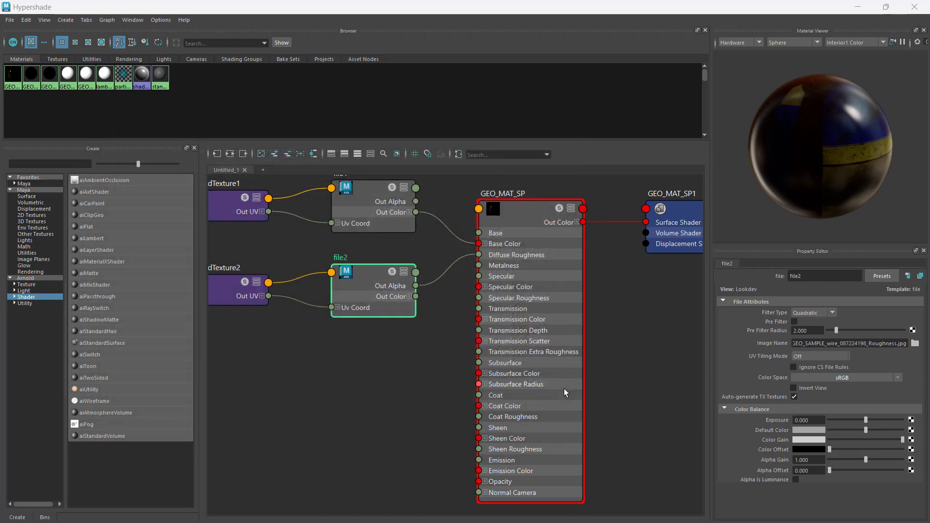
Connect a new File texture to the Metalness of GEO_MAT_SP
{"action": "key", "text": "ctrl"}
{"action": "left_click", "coordinate": [859, 137]}
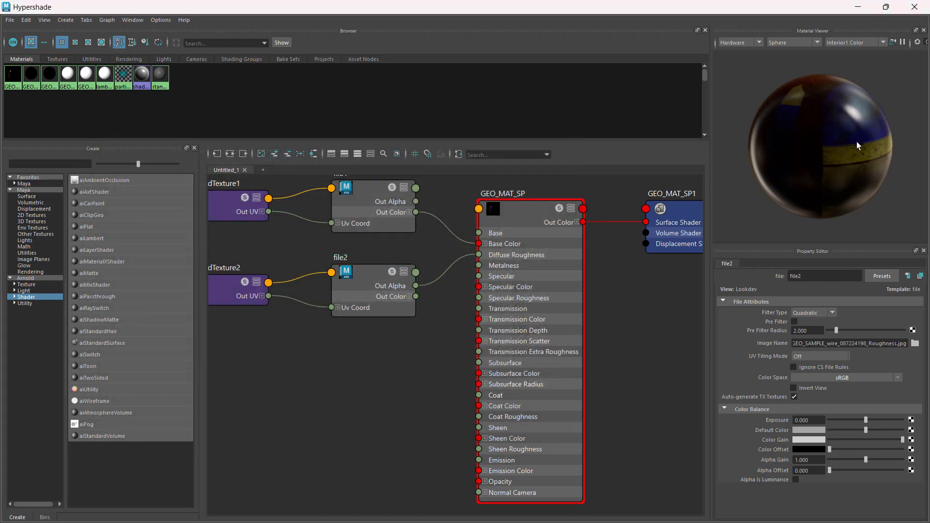
{"action": "key", "text": "ctrl"}
{"action": "left_click", "coordinate": [522, 215]}
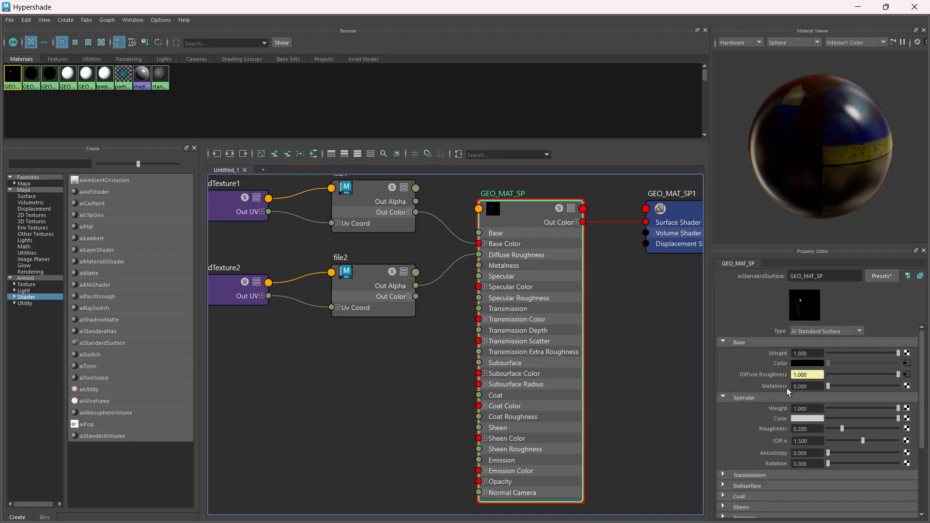
{"action": "key", "text": "ctrl"}
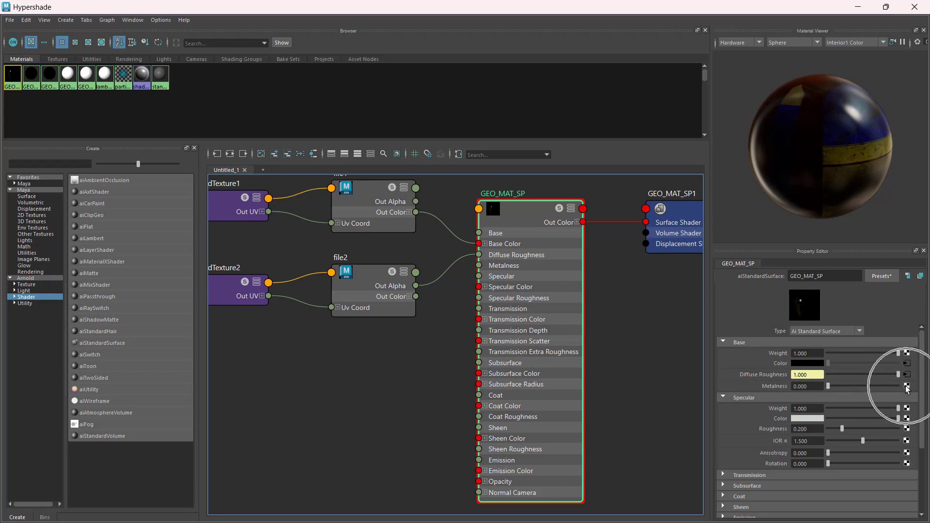
{"action": "left_click", "coordinate": [907, 386]}
{"action": "left_click", "coordinate": [416, 264]}
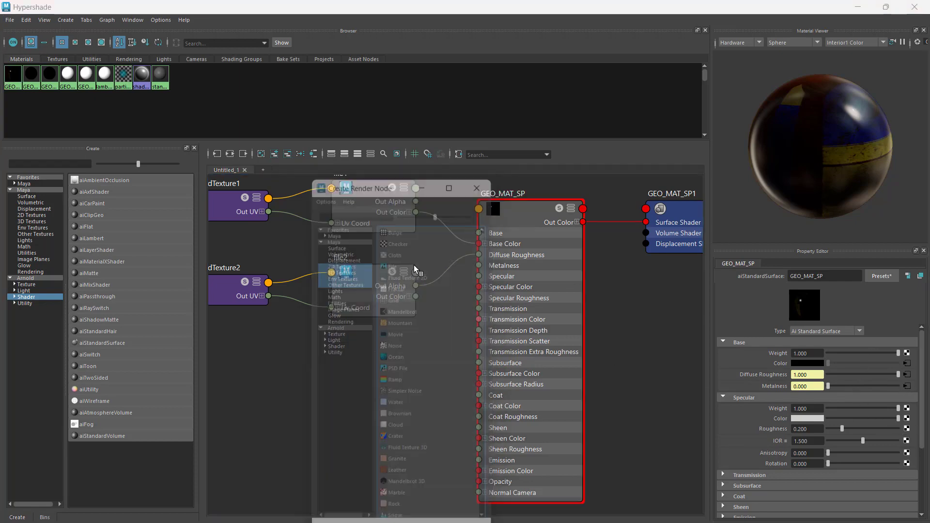
Load GEO_SAMPLE_wire_087224198_Metallic.jpg into the file3 node, reaching the TEXTURE_SAMP folder with the copied path
{"action": "left_click", "coordinate": [363, 350]}
{"action": "key", "text": "ctrl"}
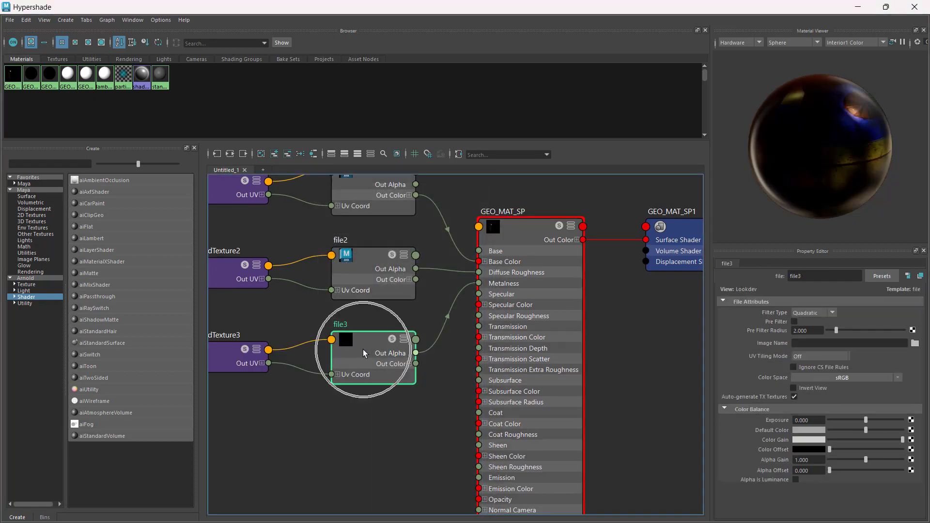
{"action": "left_click", "coordinate": [915, 343]}
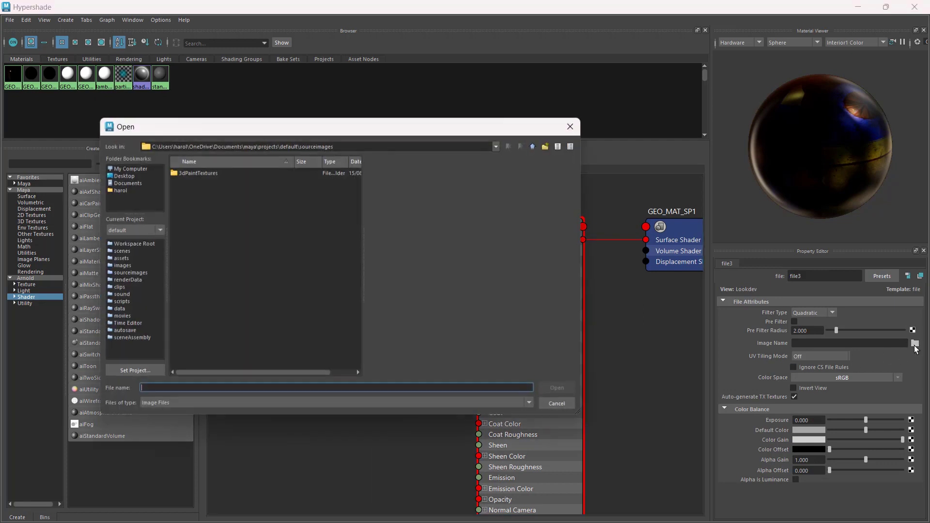
{"action": "left_click", "coordinate": [401, 147]}
{"action": "key", "text": "ctrl+a"}
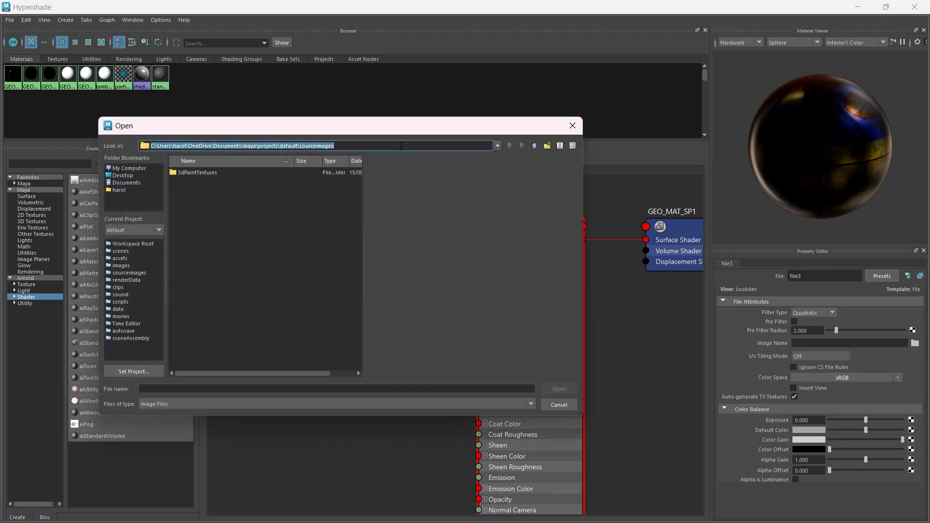
{"action": "key", "text": "ctrl+v"}
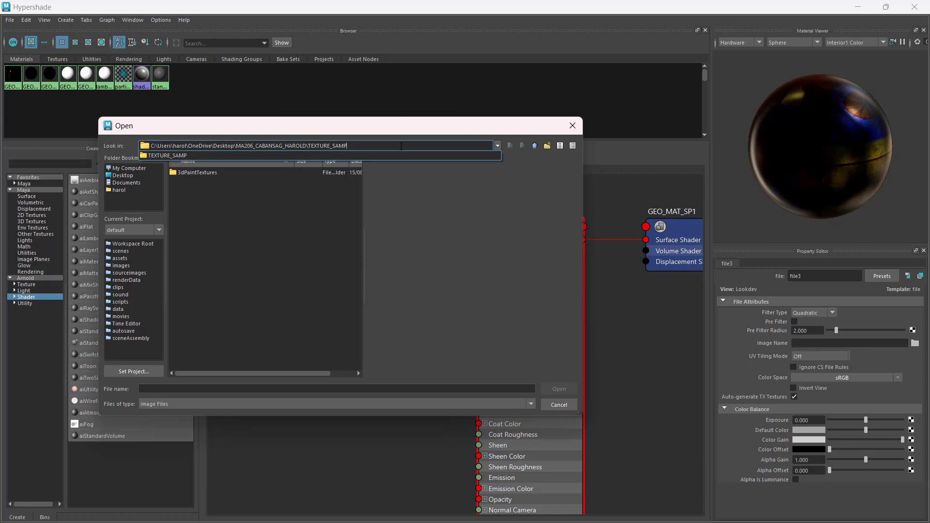
{"action": "key", "text": "Return"}
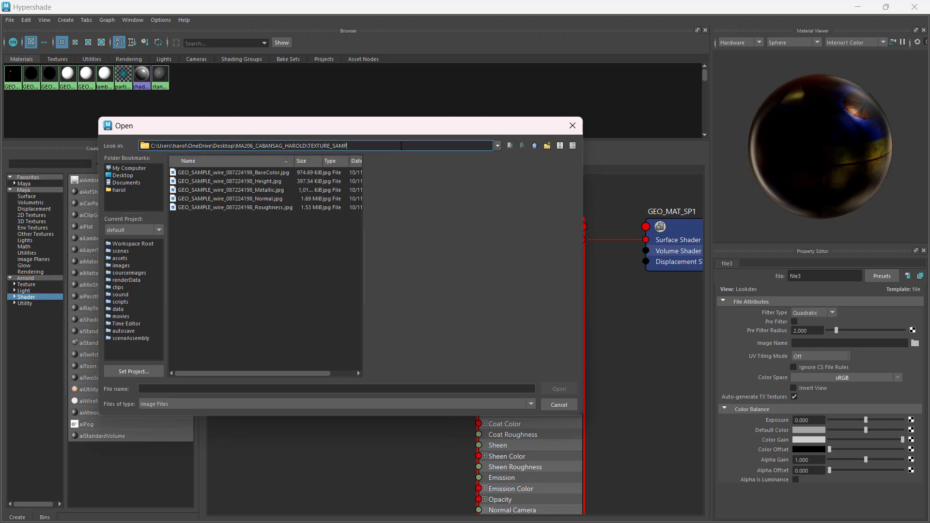
{"action": "left_click", "coordinate": [251, 190]}
{"action": "left_click", "coordinate": [559, 389]}
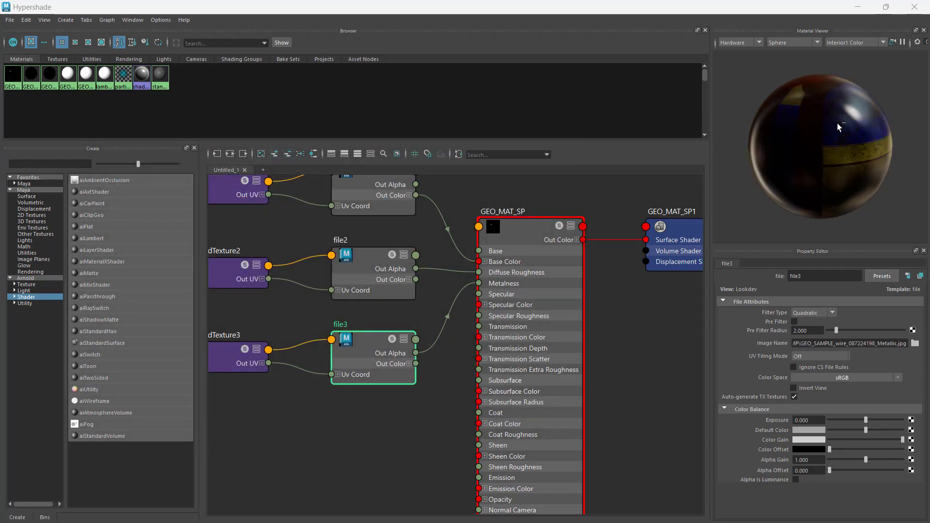
Connect a new File texture to the Bump Mapping in the Geometry attributes of GEO_MAT_SP
{"action": "scroll", "coordinate": [471, 323], "scroll_direction": "down", "scroll_amount": 3}
{"action": "scroll", "coordinate": [449, 363], "scroll_direction": "up", "scroll_amount": 2}
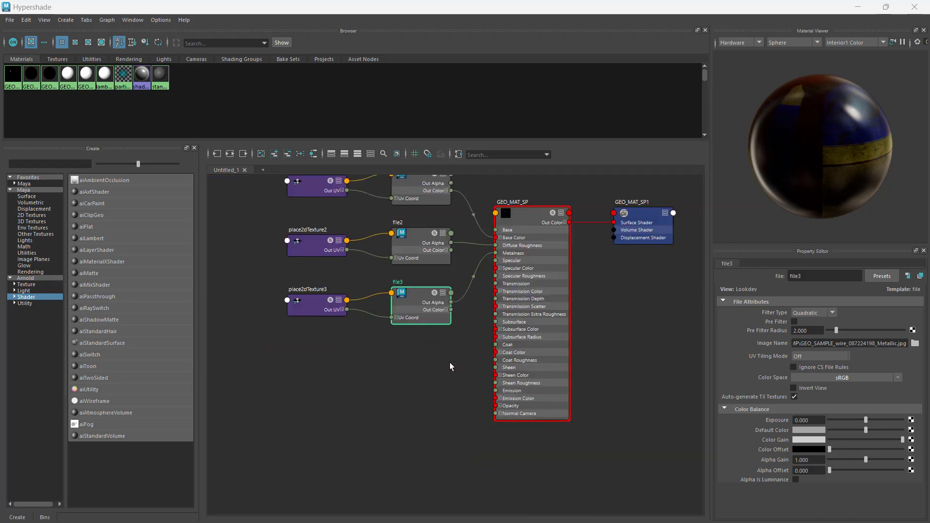
{"action": "middle_click_drag", "start_coordinate": [449, 363], "coordinate": [392, 390], "text": "alt"}
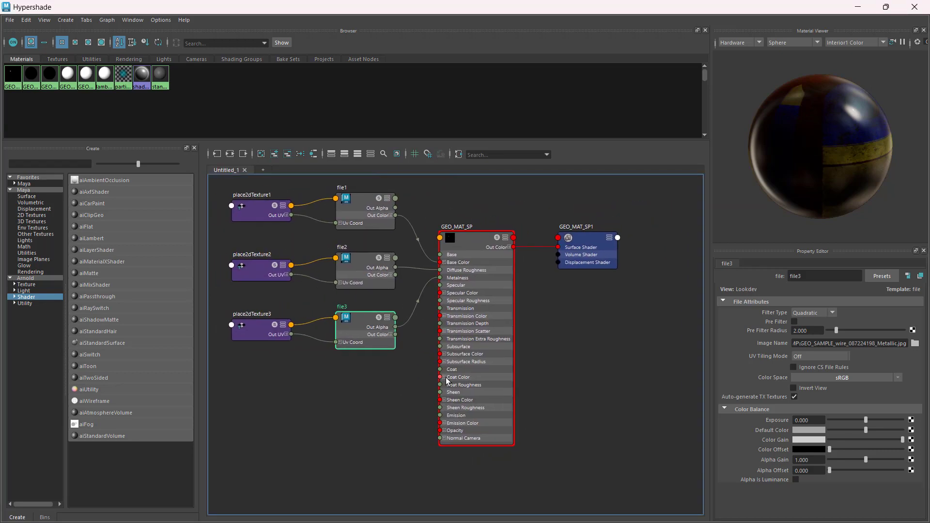
{"action": "key", "text": "ctrl"}
{"action": "left_click", "coordinate": [465, 237]}
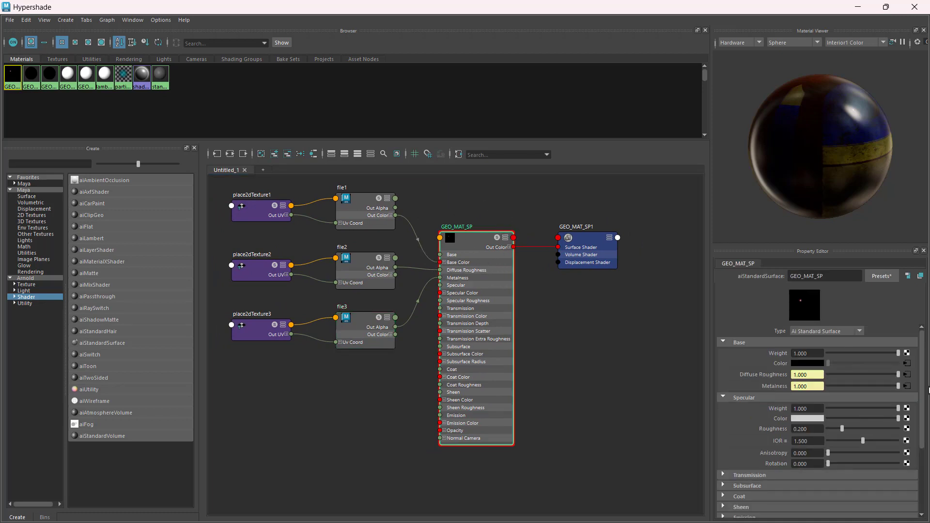
{"action": "scroll", "coordinate": [829, 456], "scroll_direction": "down", "scroll_amount": 5}
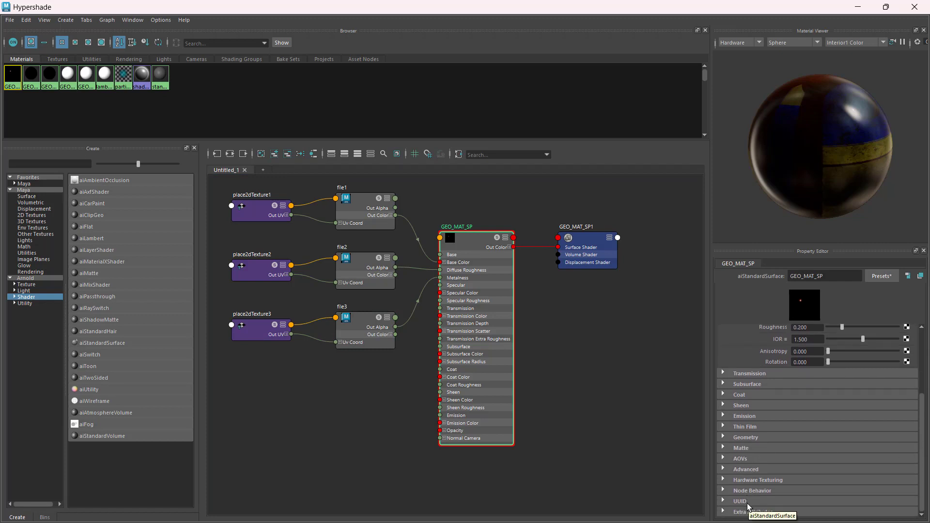
{"action": "left_click", "coordinate": [751, 439]}
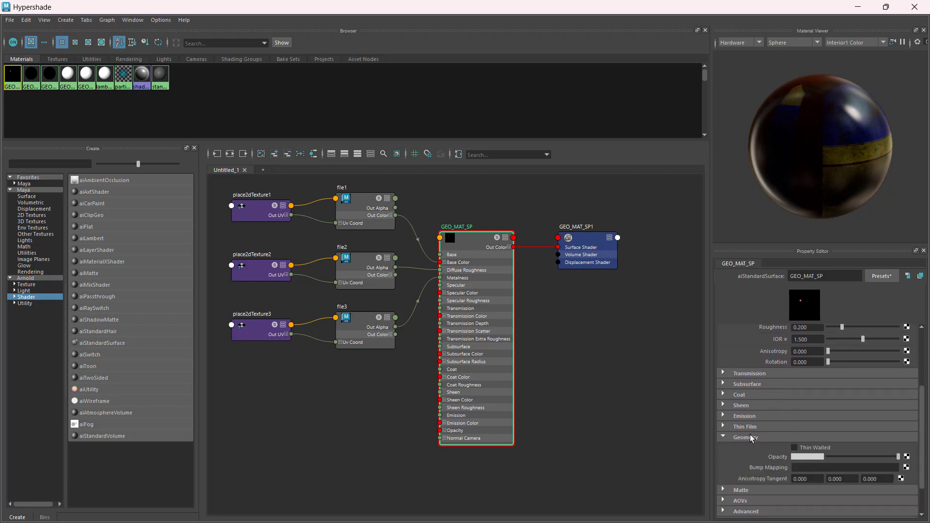
{"action": "key", "text": "ctrl"}
{"action": "key", "text": "ctrl"}
{"action": "key", "text": "ctrl"}
{"action": "key", "text": "ctrl"}
{"action": "key", "text": "ctrl"}
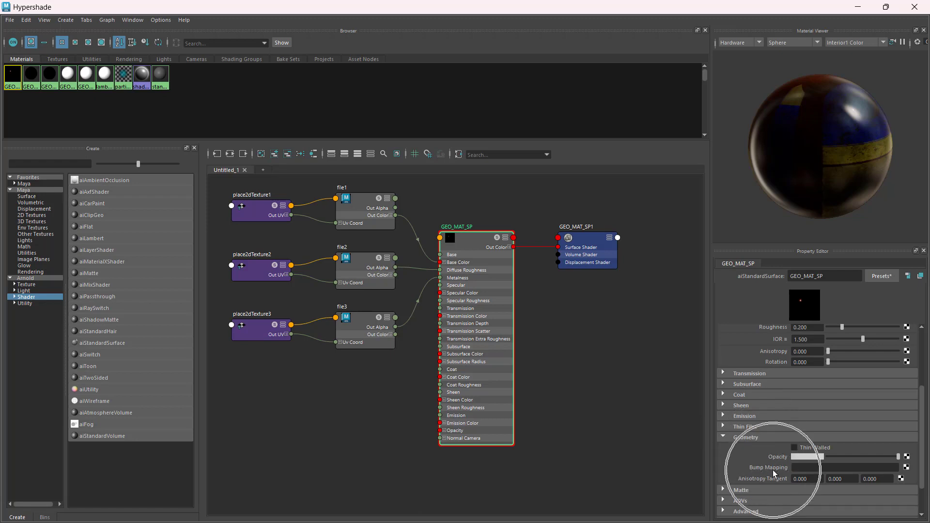
{"action": "key", "text": "ctrl"}
{"action": "left_click", "coordinate": [907, 468]}
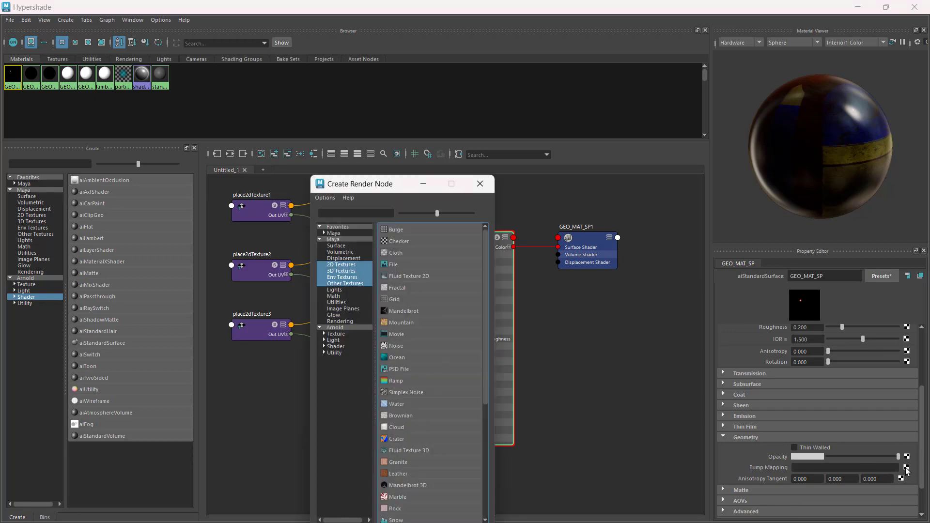
{"action": "left_click", "coordinate": [400, 264]}
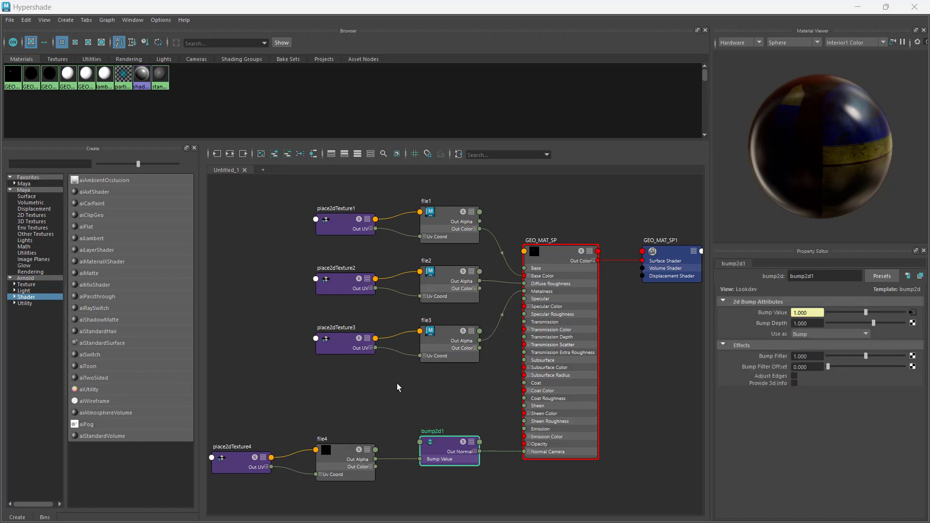
Load GEO_SAMPLE_wire_087224198_Height.jpg from the TEXTURE_SAMP folder into the file4 node that feeds bump2d1
{"action": "middle_click_drag", "start_coordinate": [397, 383], "coordinate": [389, 314], "text": "alt"}
{"action": "left_click", "coordinate": [336, 371]}
{"action": "key", "text": "ctrl"}
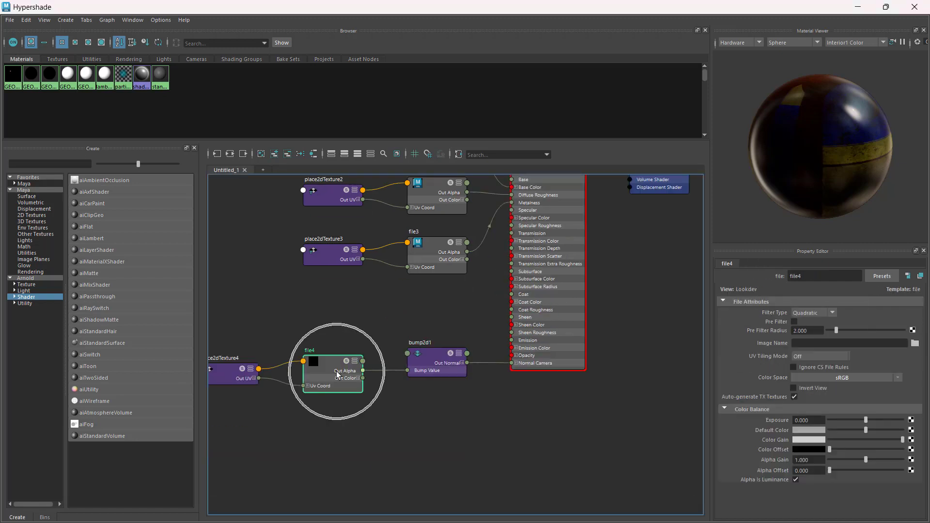
{"action": "left_click", "coordinate": [916, 344]}
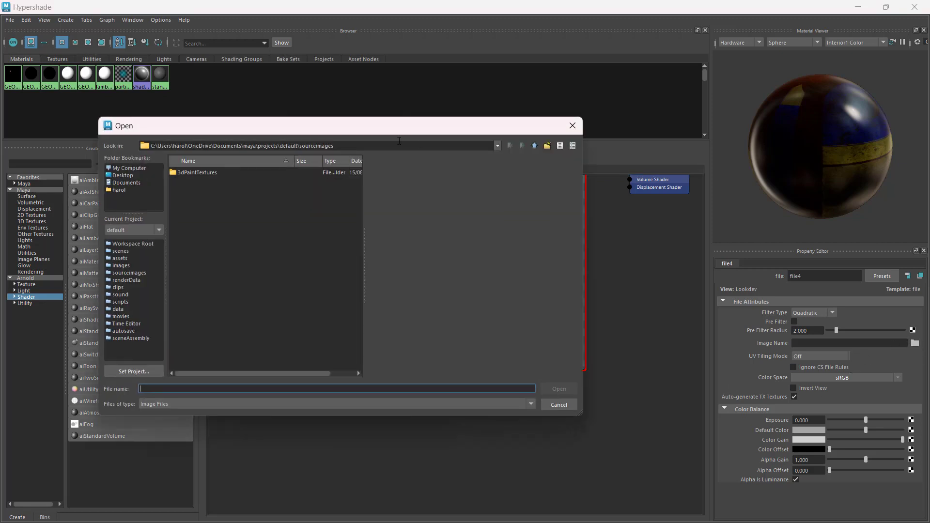
{"action": "left_click", "coordinate": [389, 145]}
{"action": "key", "text": "ctrl+a"}
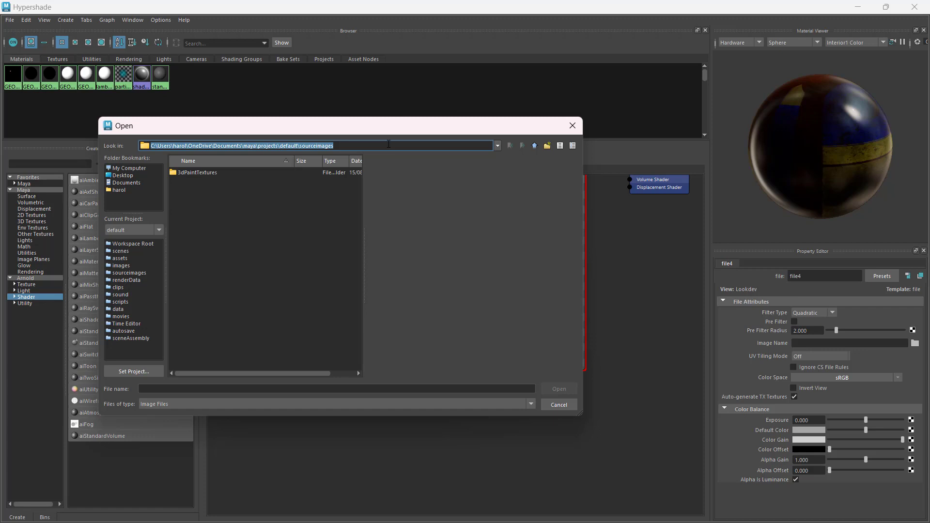
{"action": "type", "text": "C:\\Users\\harol\\OneDrive\\Desktop\\MA206_CABANSAG_HAROLD\\TEXTURE_SAMP"}
{"action": "key", "text": "Return"}
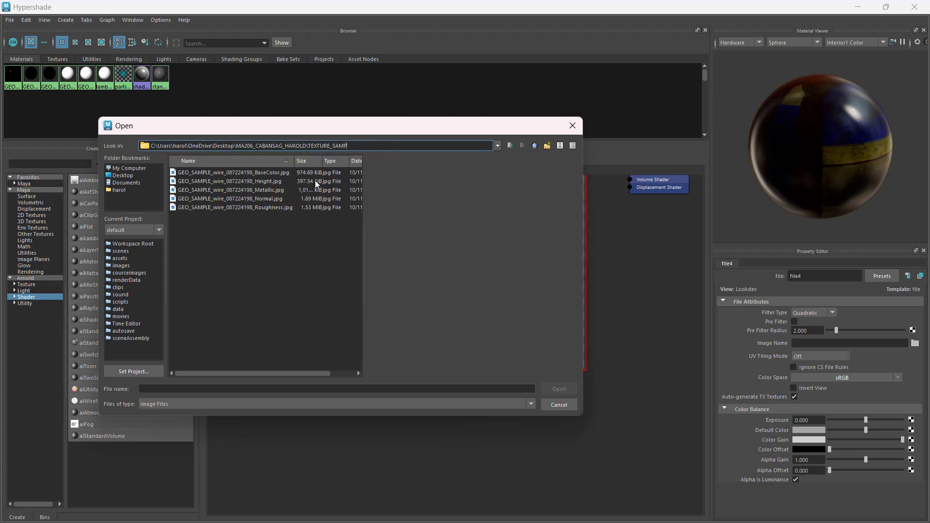
{"action": "left_click", "coordinate": [267, 182]}
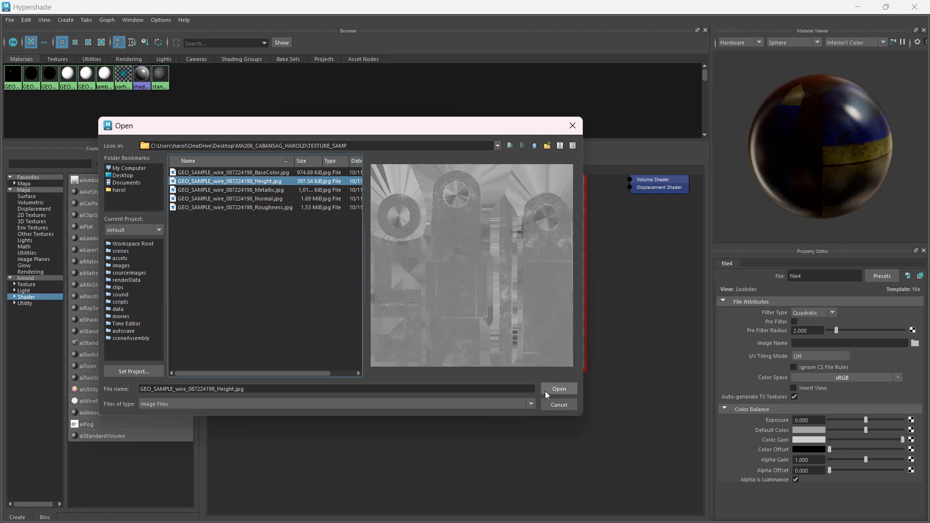
{"action": "left_click", "coordinate": [559, 390]}
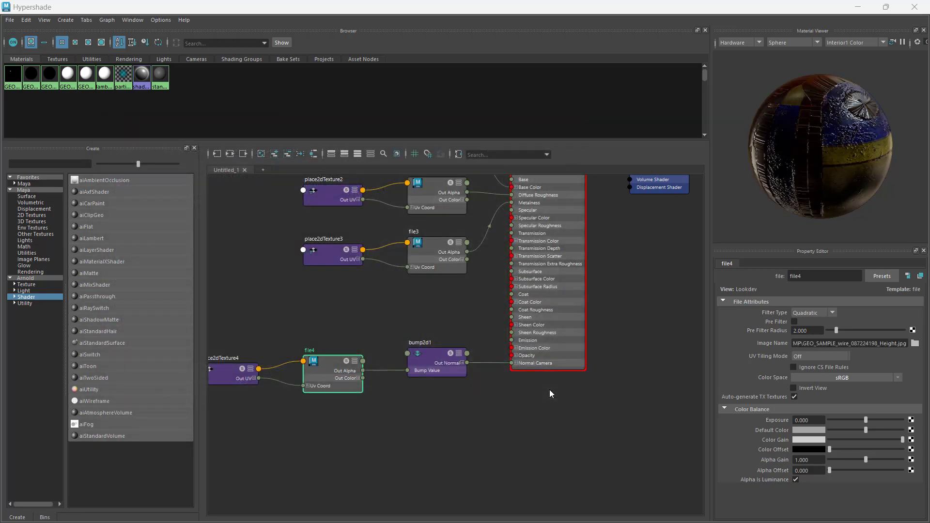
Examine the attributes of the file4 and bump2d1 nodes and their connection to the material's Normal Camera
{"action": "key", "text": "ctrl"}
{"action": "key", "text": "ctrl"}
{"action": "left_click", "coordinate": [333, 369]}
{"action": "key", "text": "ctrl"}
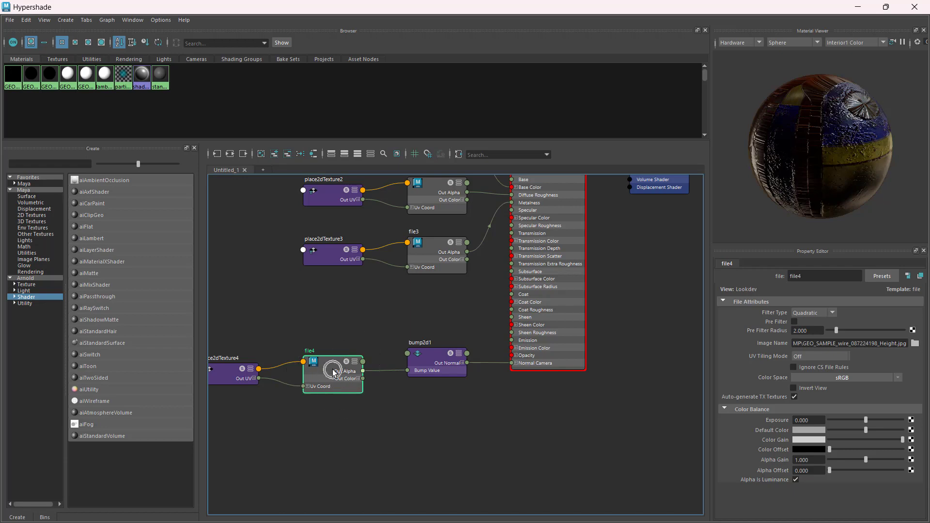
{"action": "scroll", "coordinate": [412, 373], "scroll_direction": "up", "scroll_amount": 4}
{"action": "scroll", "coordinate": [411, 373], "scroll_direction": "down", "scroll_amount": 2}
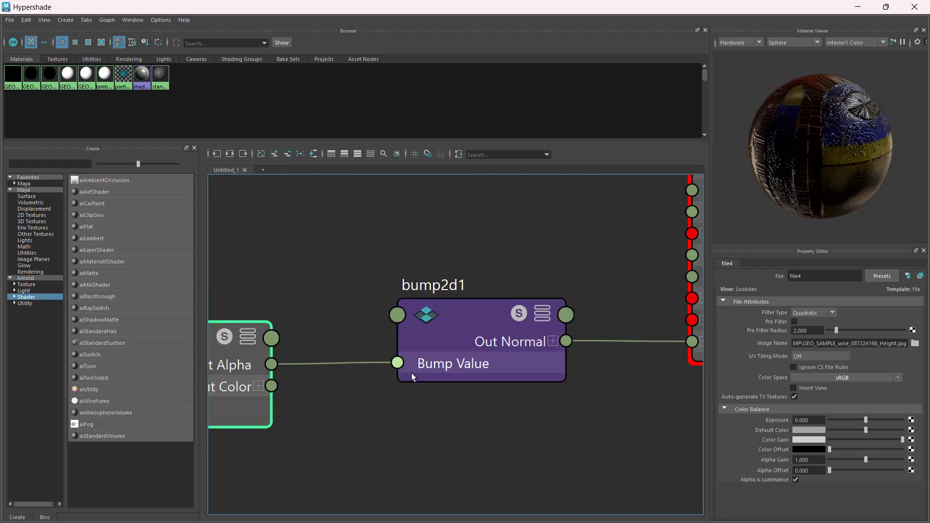
{"action": "left_click", "coordinate": [458, 357]}
{"action": "key", "text": "ctrl"}
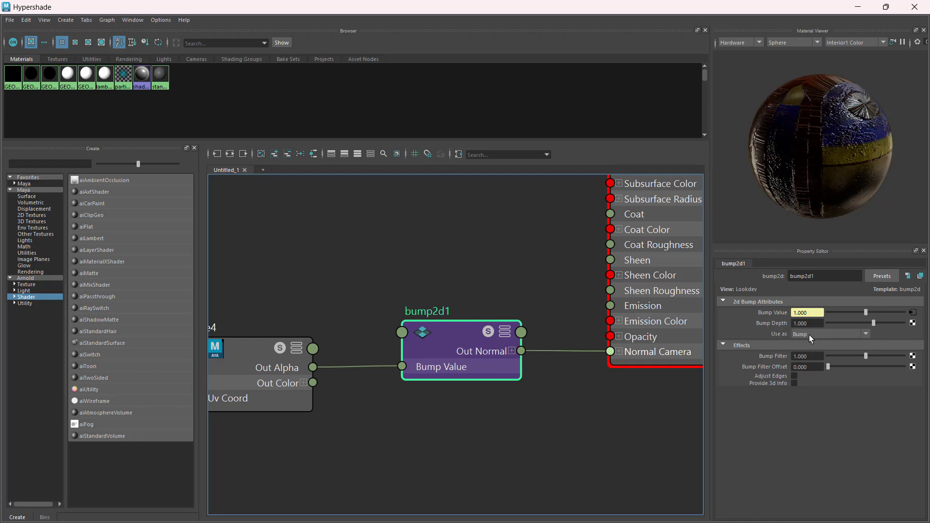
{"action": "middle_click_drag", "start_coordinate": [309, 255], "coordinate": [401, 254], "text": "alt"}
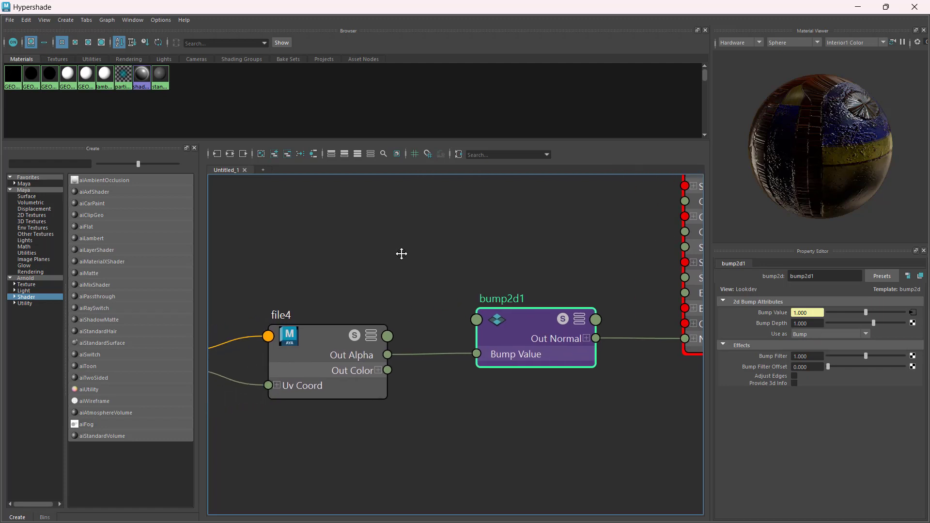
{"action": "left_click", "coordinate": [316, 347]}
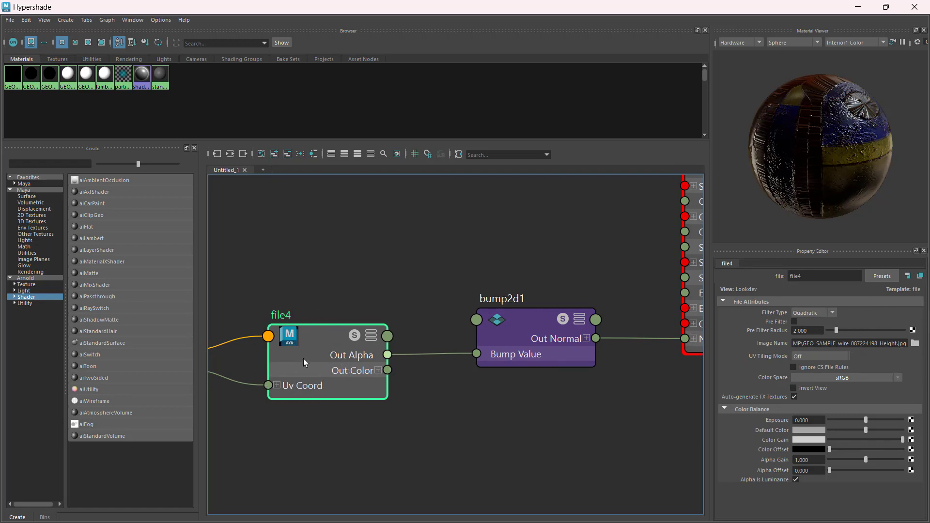
Set the bump2d1 node to be used as Tangent Space Normals
{"action": "left_click", "coordinate": [516, 340]}
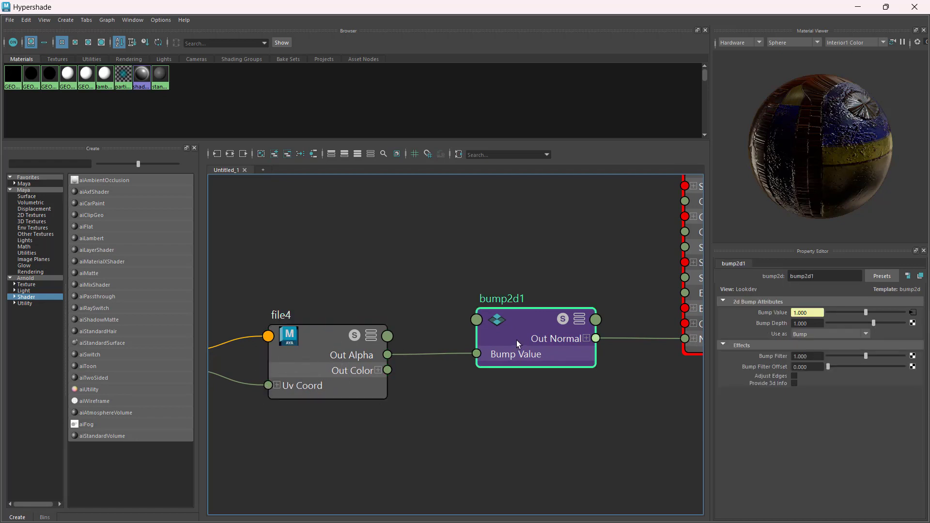
{"action": "left_click", "coordinate": [819, 334]}
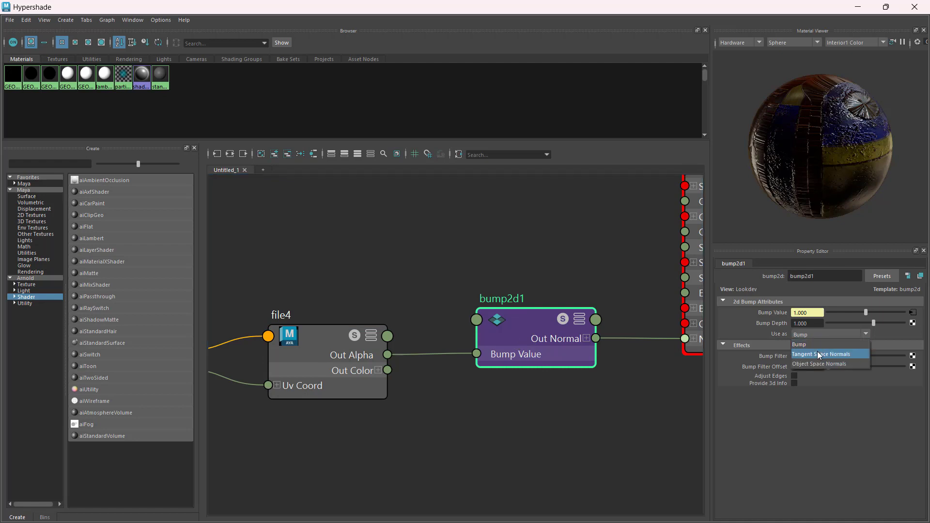
{"action": "left_click", "coordinate": [818, 352]}
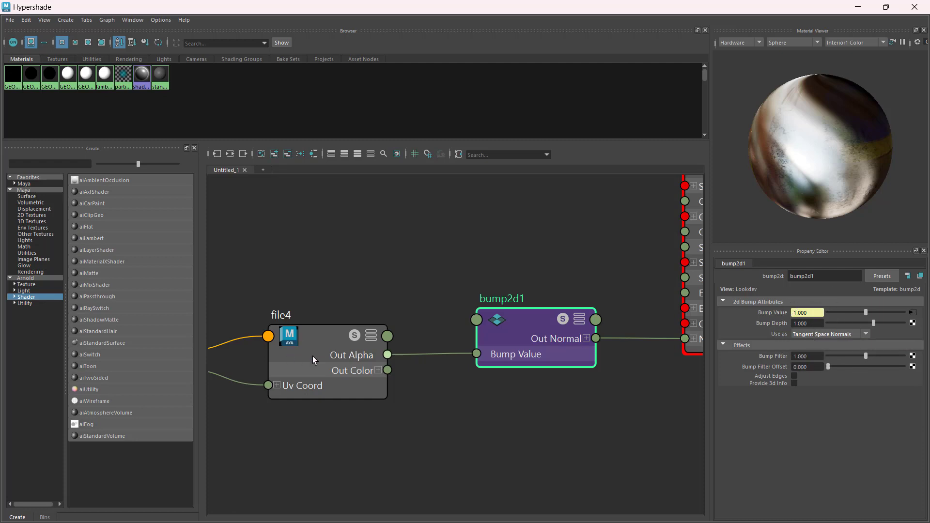
Replace the image in the file4 node with GEO_SAMPLE_wire_087224198_Normal.jpg
{"action": "left_click", "coordinate": [328, 360]}
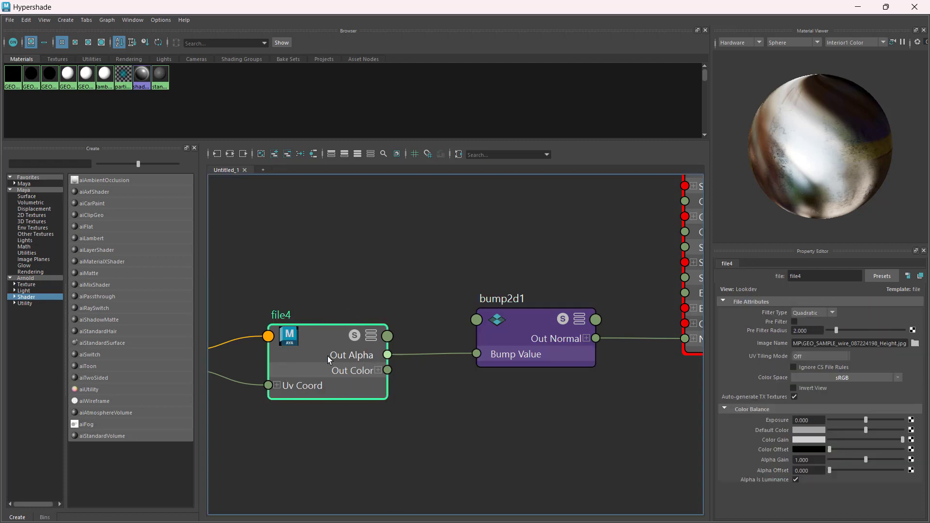
{"action": "left_click", "coordinate": [916, 343]}
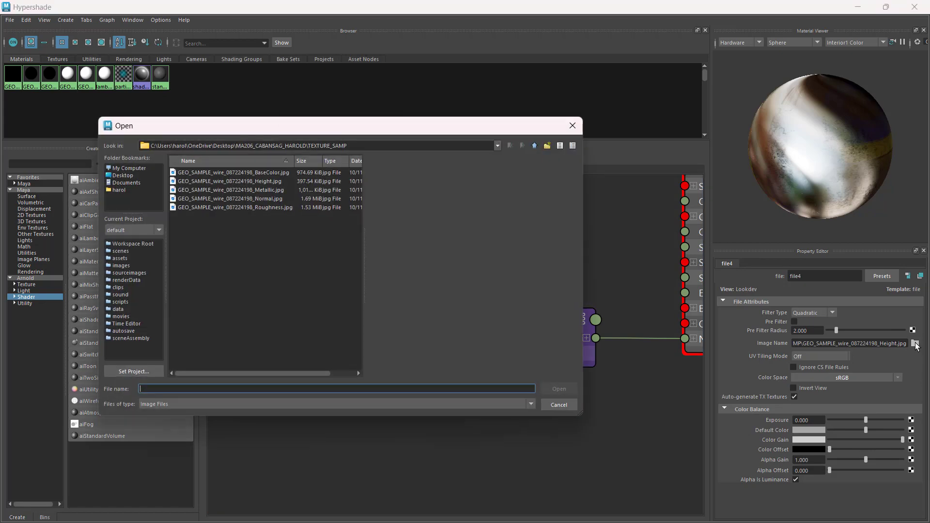
{"action": "left_click", "coordinate": [271, 199]}
{"action": "left_click", "coordinate": [559, 389]}
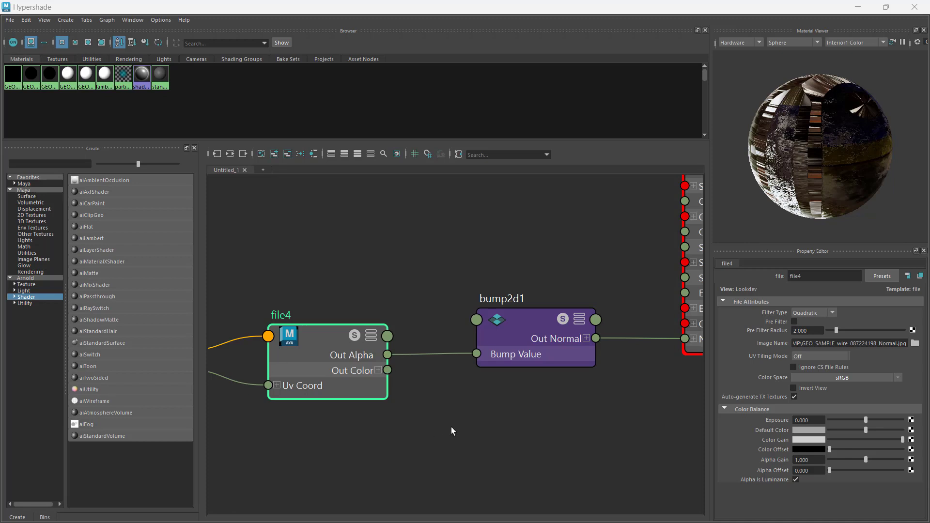
Switch the bump2d1 node's Use as option back to Bump
{"action": "left_click", "coordinate": [535, 341]}
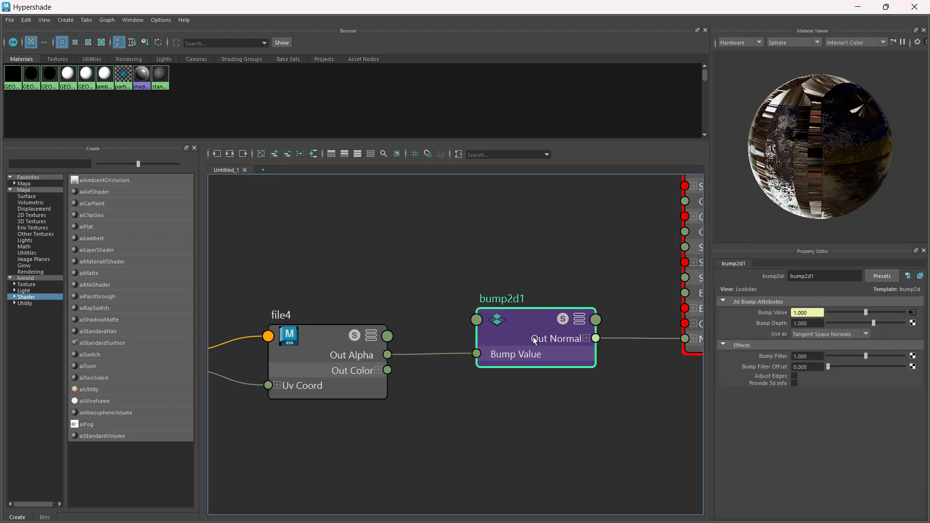
{"action": "left_click", "coordinate": [535, 341]}
{"action": "left_click", "coordinate": [535, 341]}
{"action": "left_click", "coordinate": [535, 341]}
{"action": "left_click", "coordinate": [914, 323]}
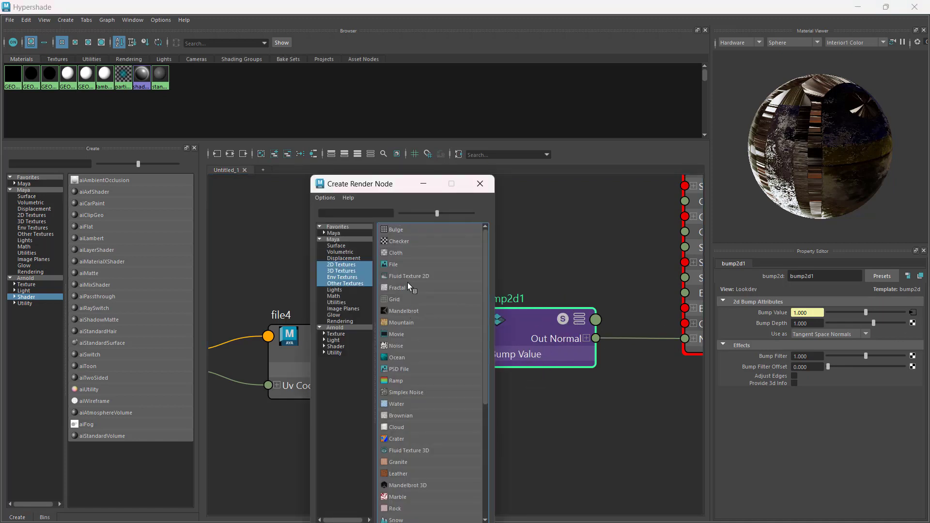
{"action": "left_click", "coordinate": [487, 192]}
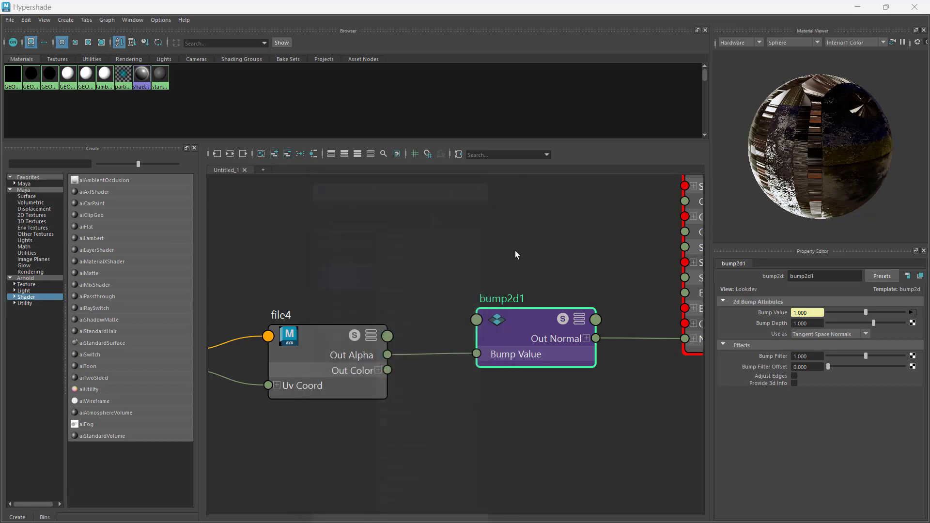
{"action": "left_click", "coordinate": [845, 330]}
{"action": "left_click", "coordinate": [828, 347]}
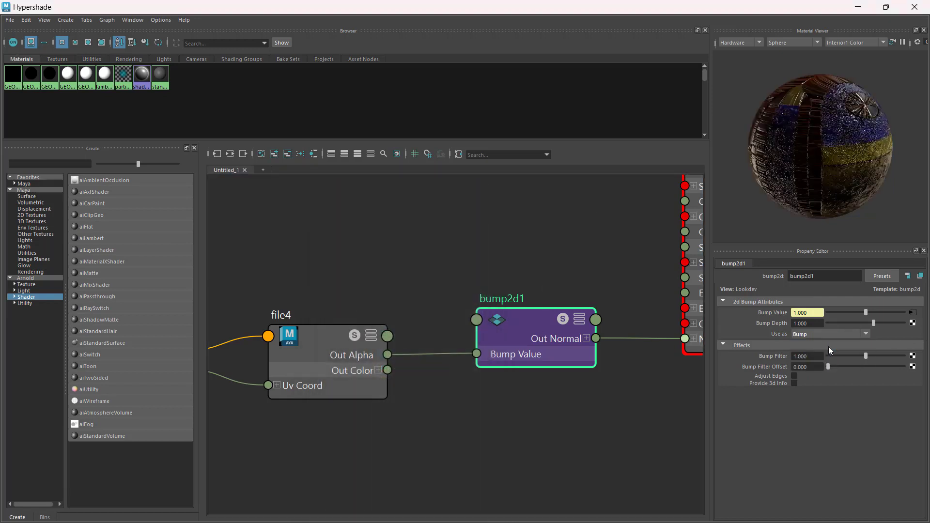
Replace the image in the file4 node with GEO_SAMPLE_wire_087224198_Height.jpg
{"action": "left_click", "coordinate": [307, 356]}
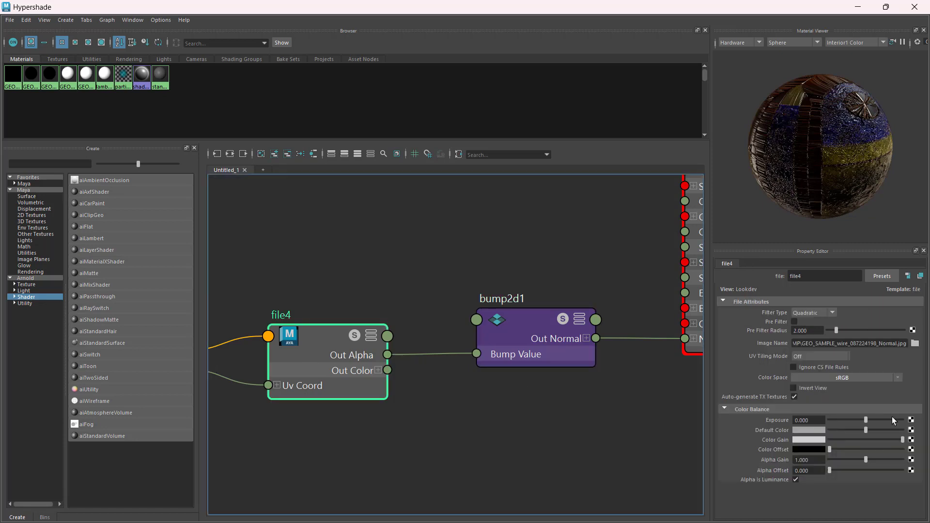
{"action": "left_click", "coordinate": [916, 344]}
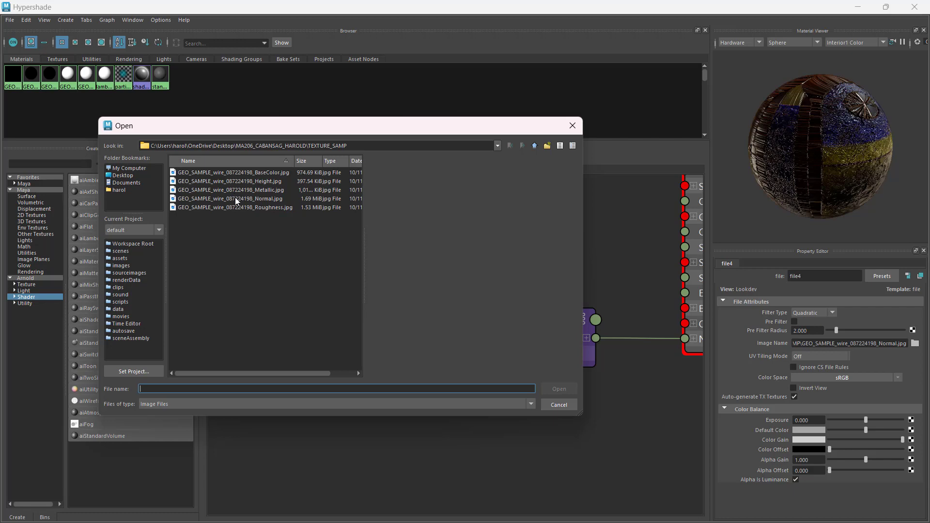
{"action": "left_click", "coordinate": [247, 181]}
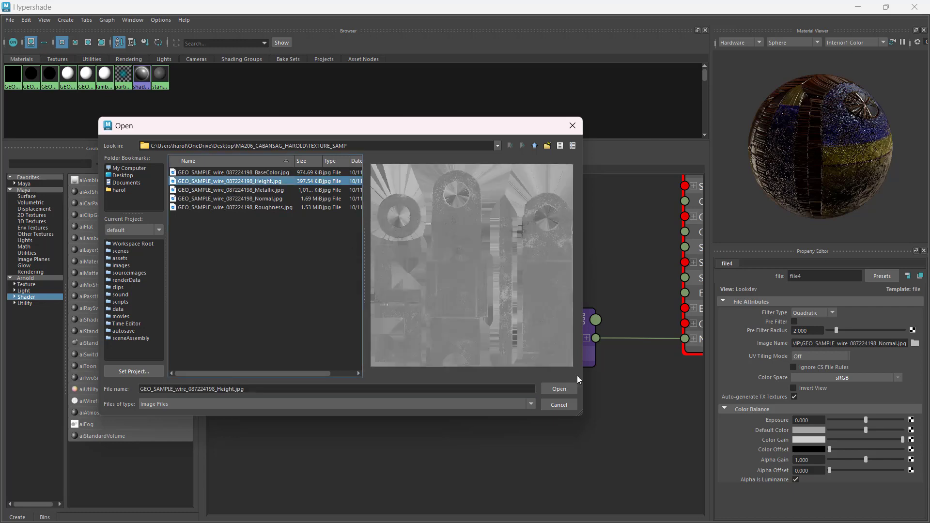
{"action": "left_click", "coordinate": [557, 391]}
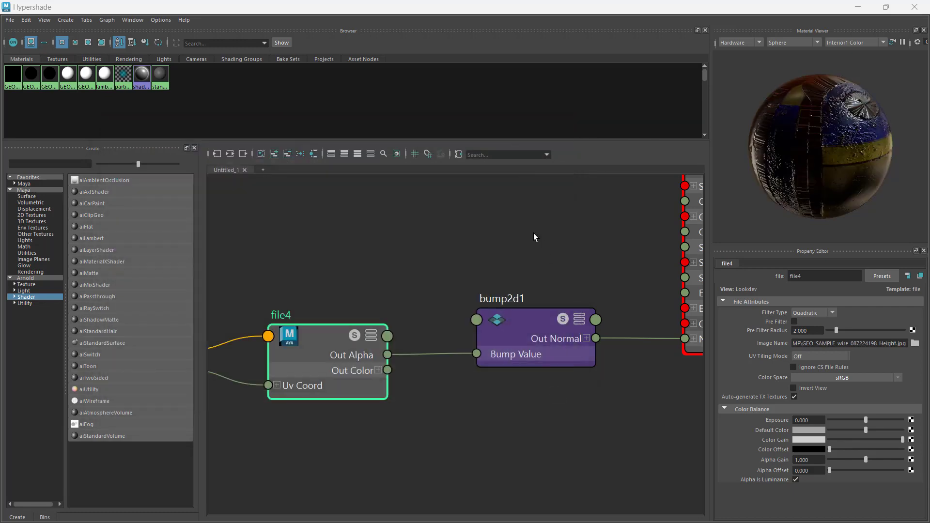
Close Hypershade and assign the existing GEO_MAT_SP material to the GEO_SAMP:UVd mesh
{"action": "scroll", "coordinate": [516, 299], "scroll_direction": "down", "scroll_amount": 5}
{"action": "scroll", "coordinate": [516, 299], "scroll_direction": "up", "scroll_amount": 3}
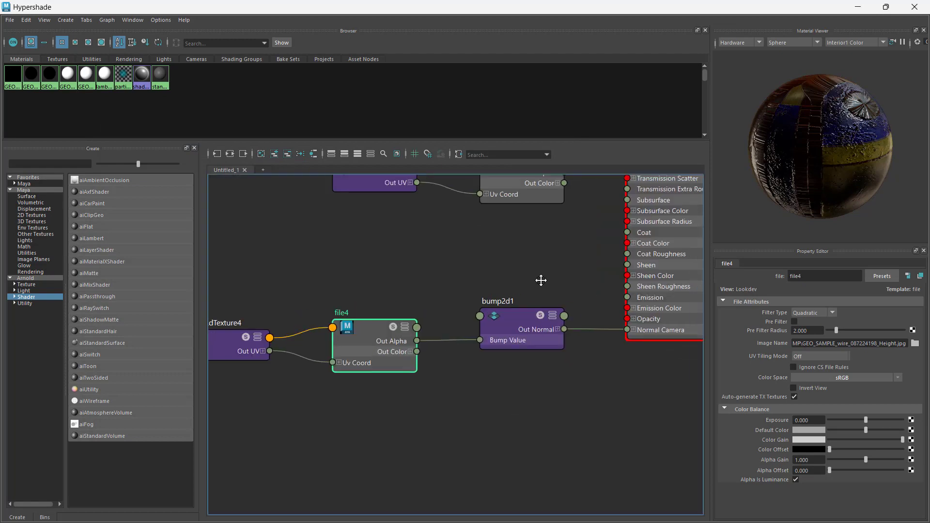
{"action": "middle_click_drag", "start_coordinate": [540, 276], "coordinate": [490, 310]}
{"action": "scroll", "coordinate": [491, 309], "scroll_direction": "down", "scroll_amount": 5}
{"action": "scroll", "coordinate": [582, 293], "scroll_direction": "up", "scroll_amount": 2}
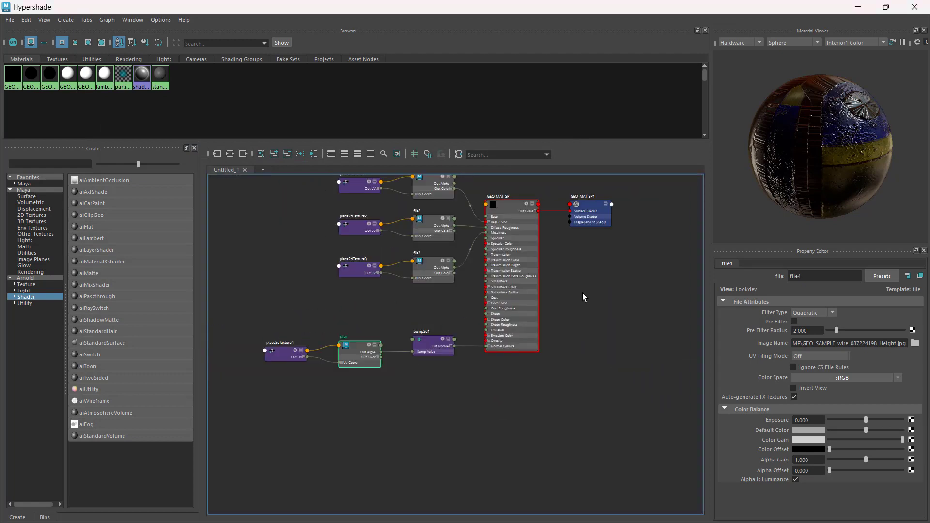
{"action": "middle_click_drag", "start_coordinate": [582, 293], "coordinate": [552, 362]}
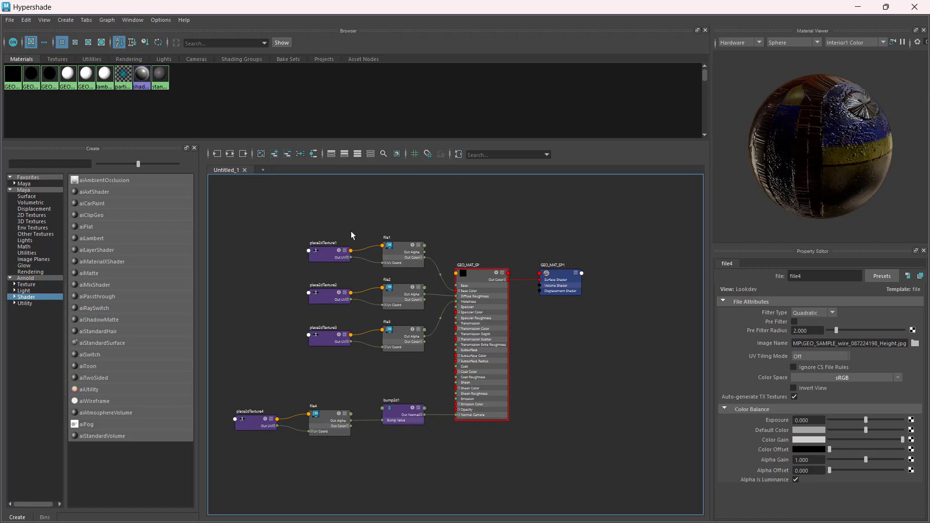
{"action": "left_click", "coordinate": [913, 10]}
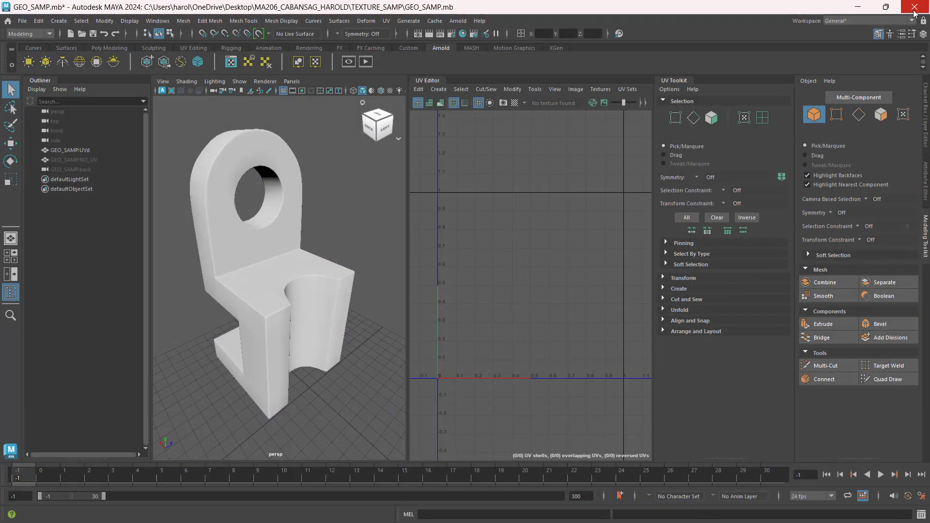
{"action": "left_click", "coordinate": [283, 225]}
{"action": "mouse_move", "coordinate": [326, 299]}
{"action": "left_mouse_down", "text": "alt"}
{"action": "mouse_move", "coordinate": [300, 302]}
{"action": "mouse_move", "coordinate": [335, 302]}
{"action": "left_mouse_up", "text": "alt"}
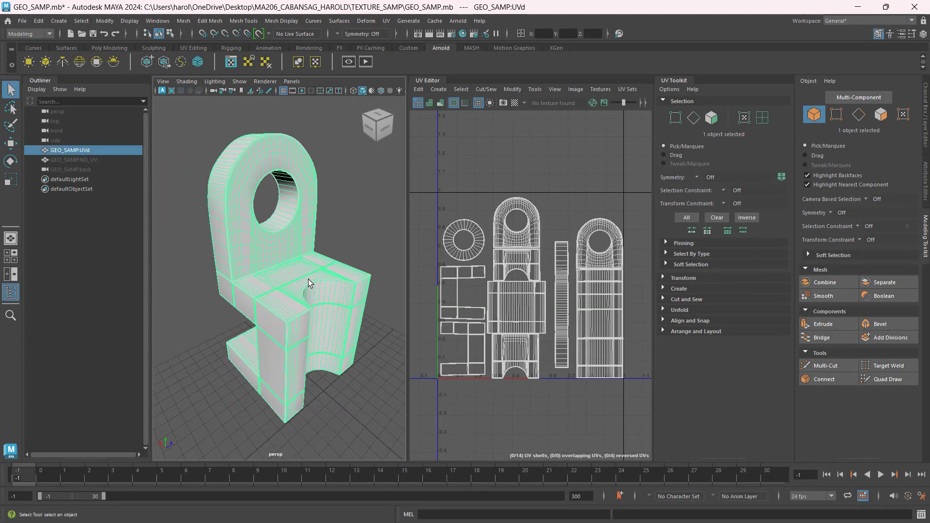
{"action": "right_click_drag", "start_coordinate": [308, 279], "coordinate": [319, 516]}
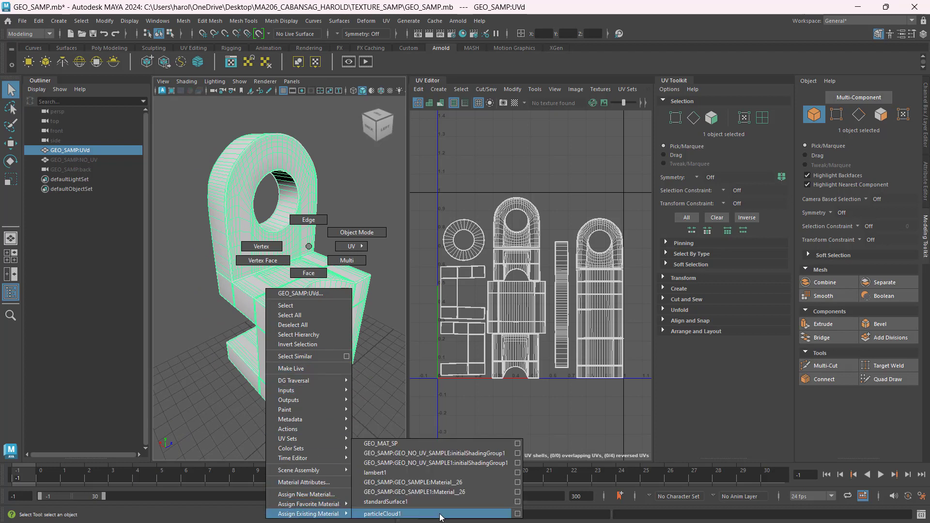
{"action": "left_click", "coordinate": [399, 445]}
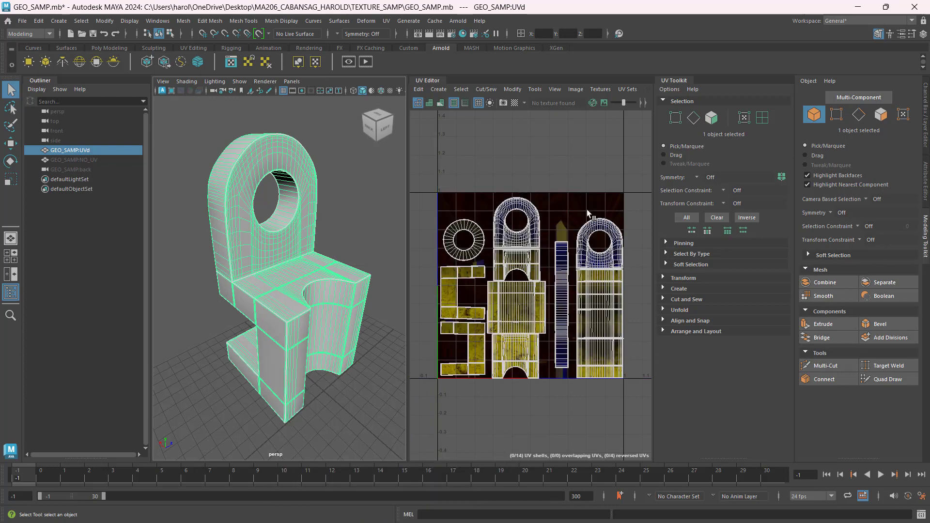
Turn on textured display in the perspective viewport and deselect the model
{"action": "scroll", "coordinate": [555, 240], "scroll_direction": "up", "scroll_amount": 5}
{"action": "scroll", "coordinate": [551, 242], "scroll_direction": "down", "scroll_amount": 2}
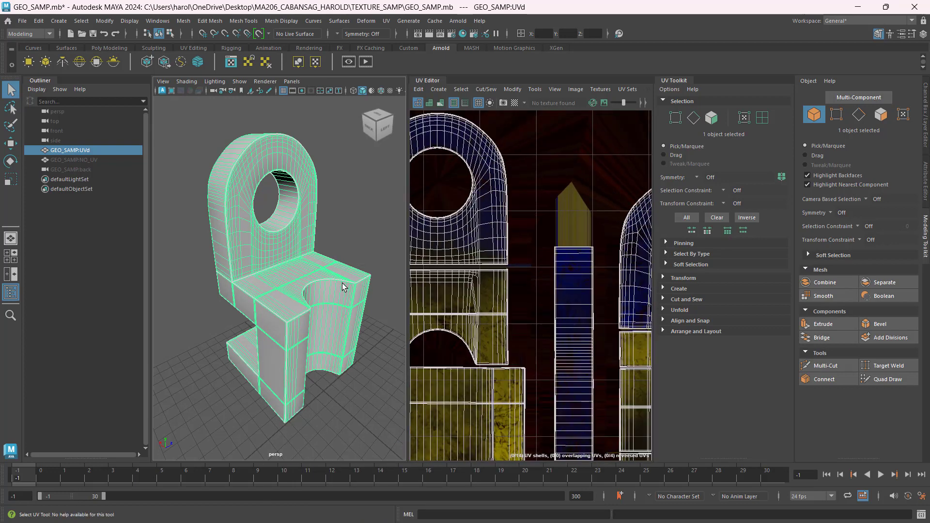
{"action": "mouse_move", "coordinate": [343, 283]}
{"action": "left_mouse_down", "text": "alt"}
{"action": "mouse_move", "coordinate": [310, 274]}
{"action": "mouse_move", "coordinate": [337, 282]}
{"action": "left_mouse_up", "text": "alt"}
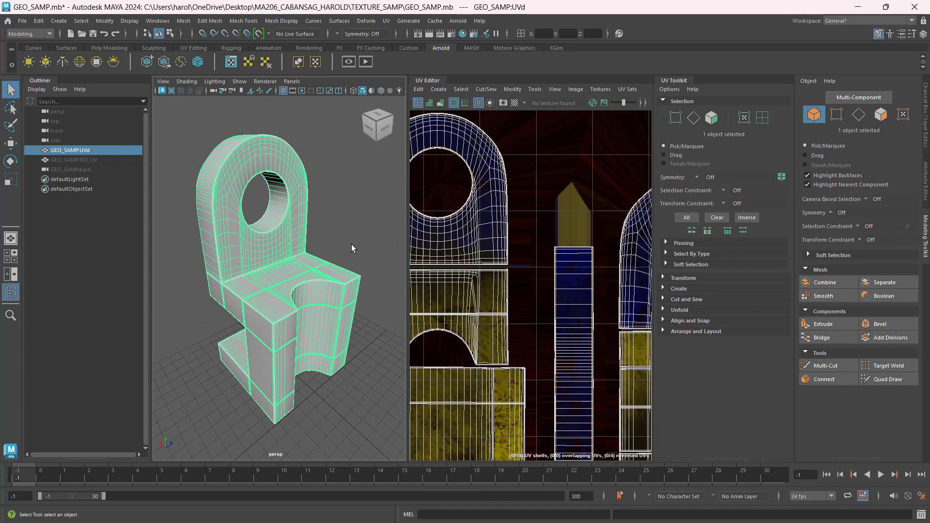
{"action": "key", "text": "ctrl"}
{"action": "left_click", "coordinate": [390, 91]}
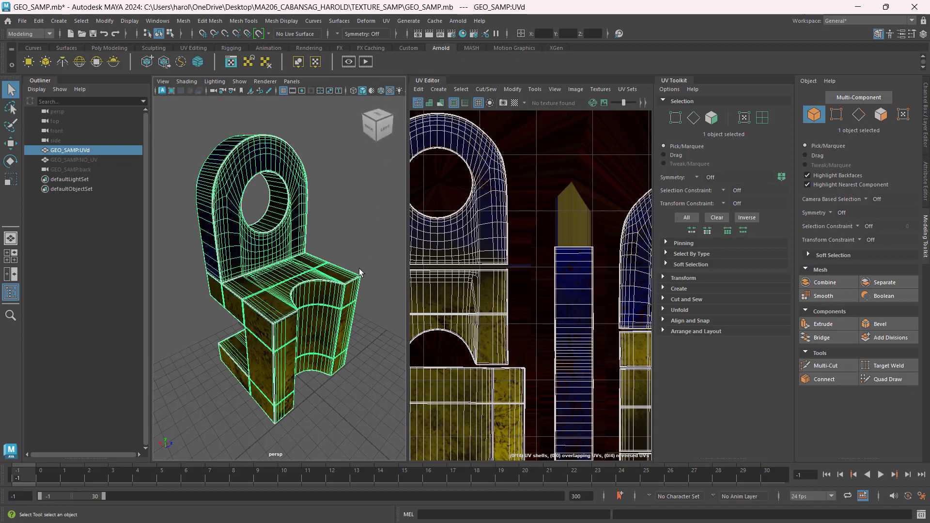
{"action": "left_click", "coordinate": [357, 232]}
{"action": "mouse_move", "coordinate": [341, 364]}
{"action": "left_mouse_down", "text": "alt"}
{"action": "mouse_move", "coordinate": [311, 346]}
{"action": "mouse_move", "coordinate": [346, 360]}
{"action": "left_mouse_up", "text": "alt"}
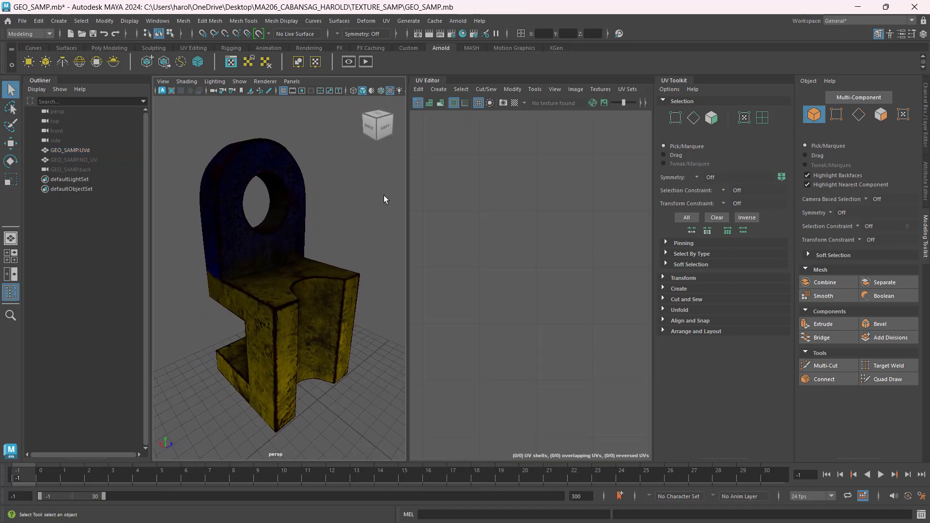
Set the viewport to use all lights and add an Arnold Skydome Light to the scene
{"action": "left_click", "coordinate": [400, 91]}
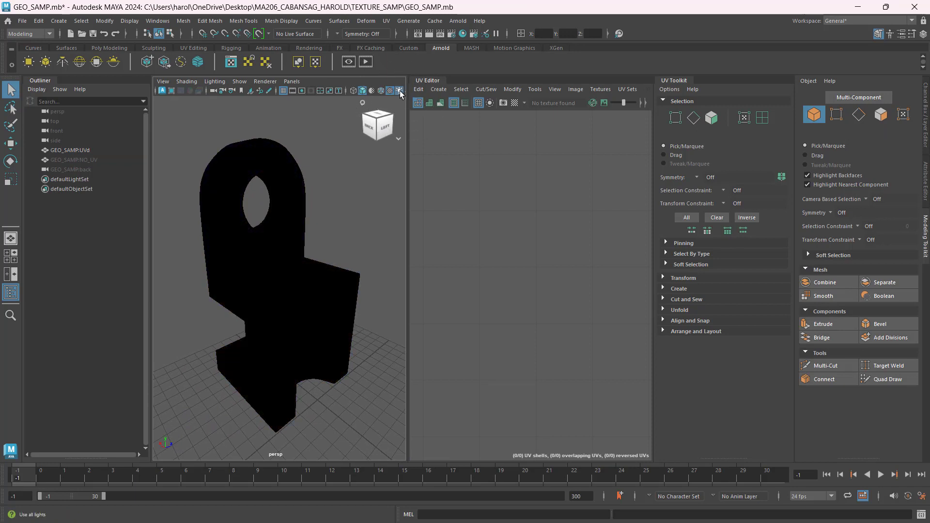
{"action": "left_click", "coordinate": [457, 21]}
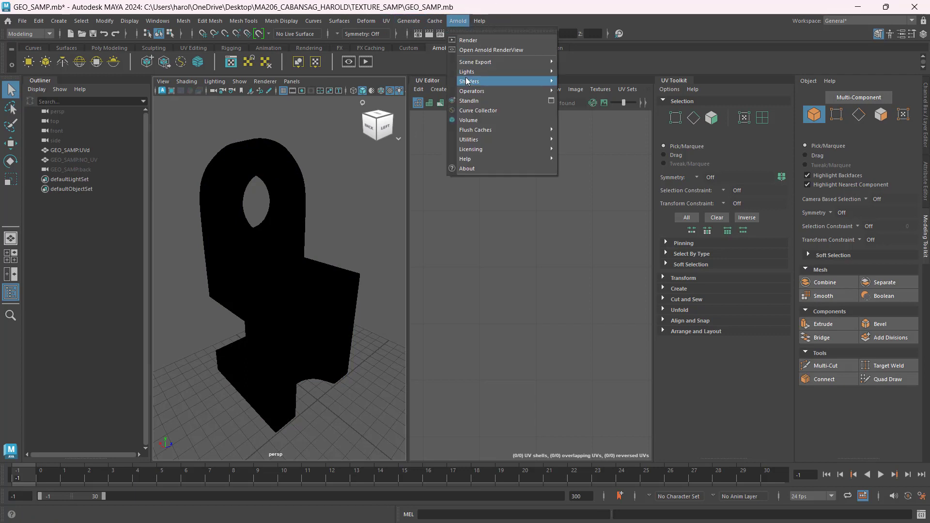
{"action": "mouse_move", "coordinate": [475, 72]}
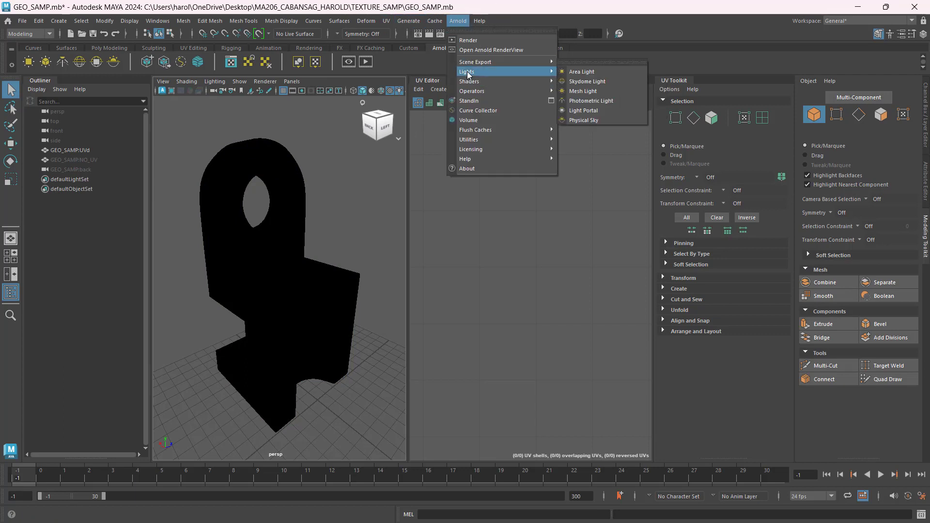
{"action": "left_click", "coordinate": [612, 80]}
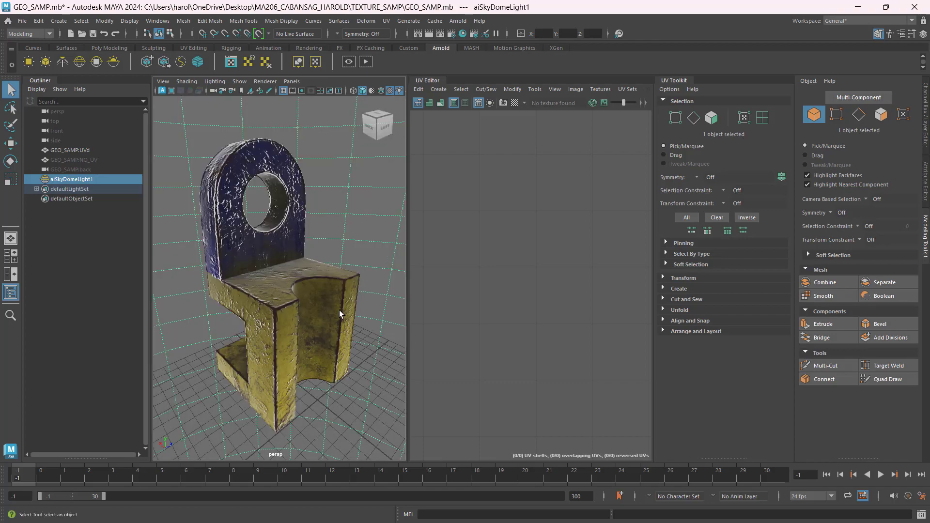
{"action": "left_click_drag", "start_coordinate": [339, 310], "coordinate": [247, 303], "text": "alt"}
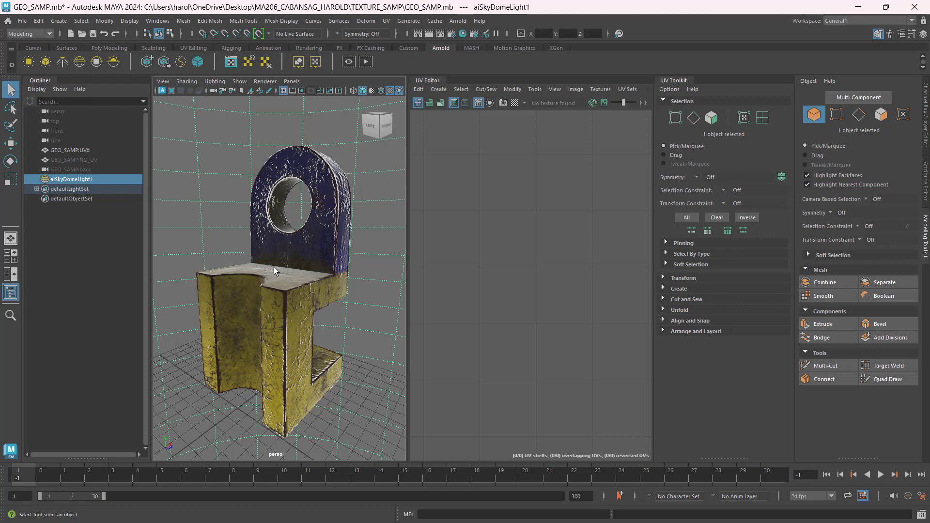
Render the current perspective view with Arnold, check the result and close the render window
{"action": "left_click", "coordinate": [266, 82]}
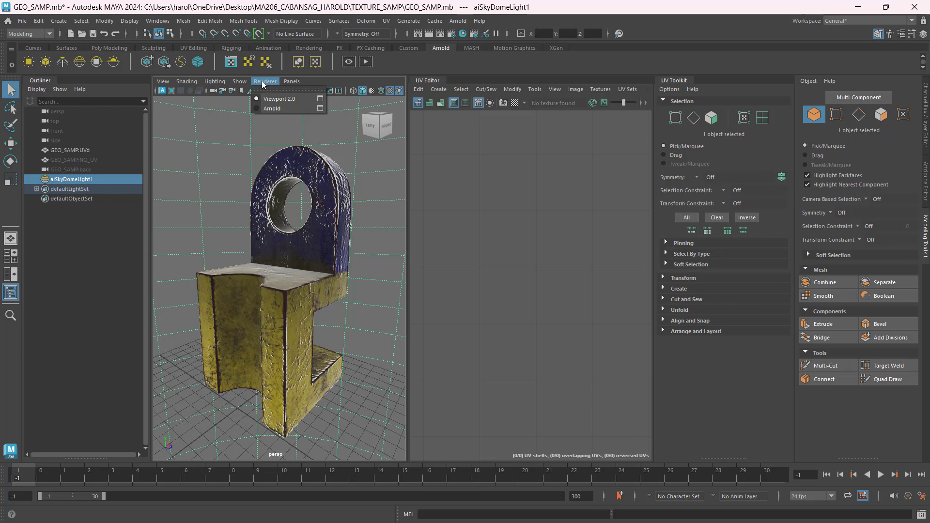
{"action": "left_click", "coordinate": [192, 195]}
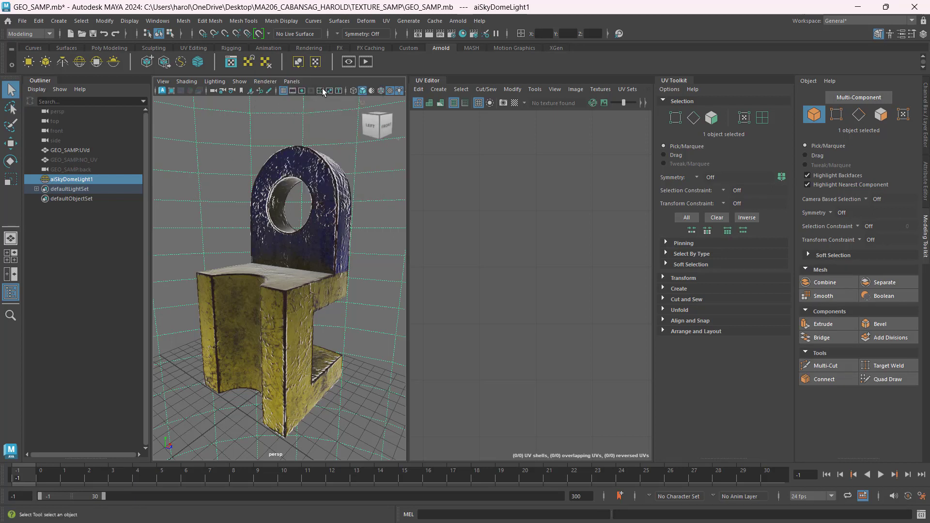
{"action": "key", "text": "ctrl"}
{"action": "left_click", "coordinate": [431, 32]}
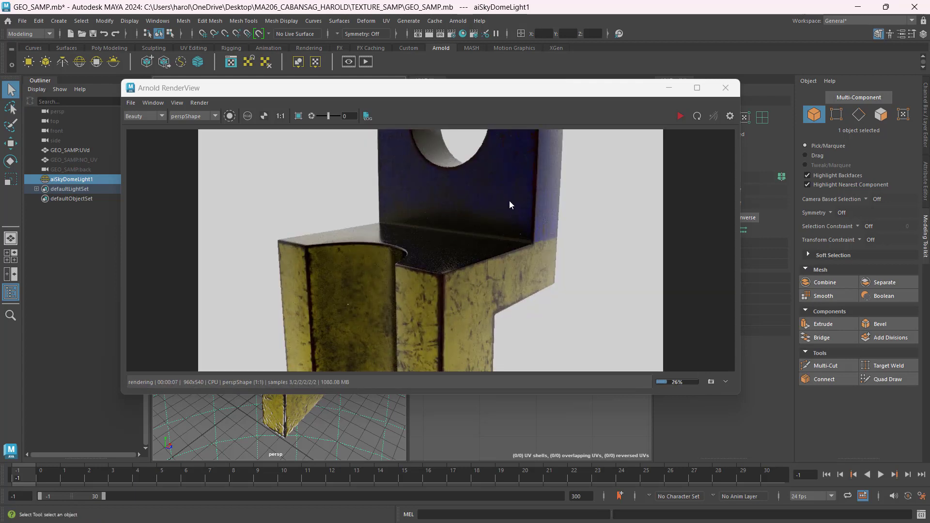
{"action": "left_click", "coordinate": [725, 87]}
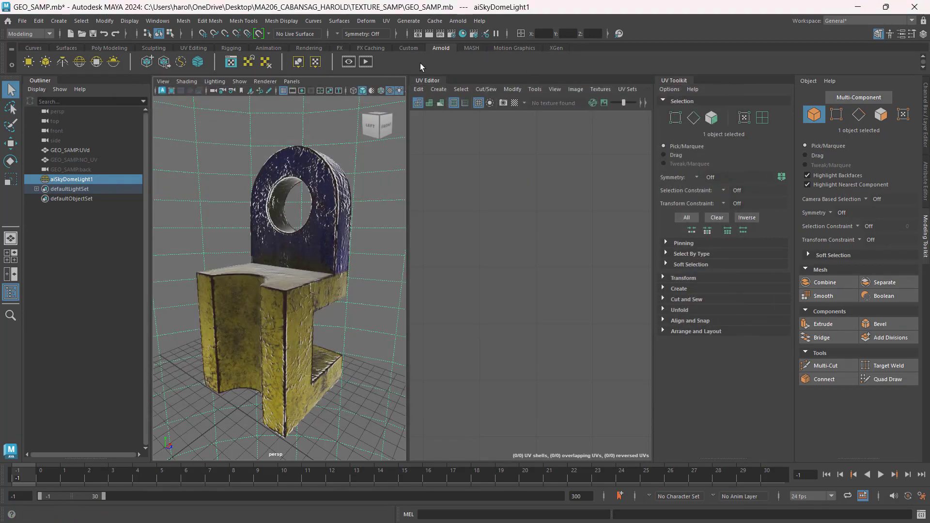
Show the film gate, frame the whole model inside it from the other side, and briefly test the render
{"action": "left_click", "coordinate": [292, 91]}
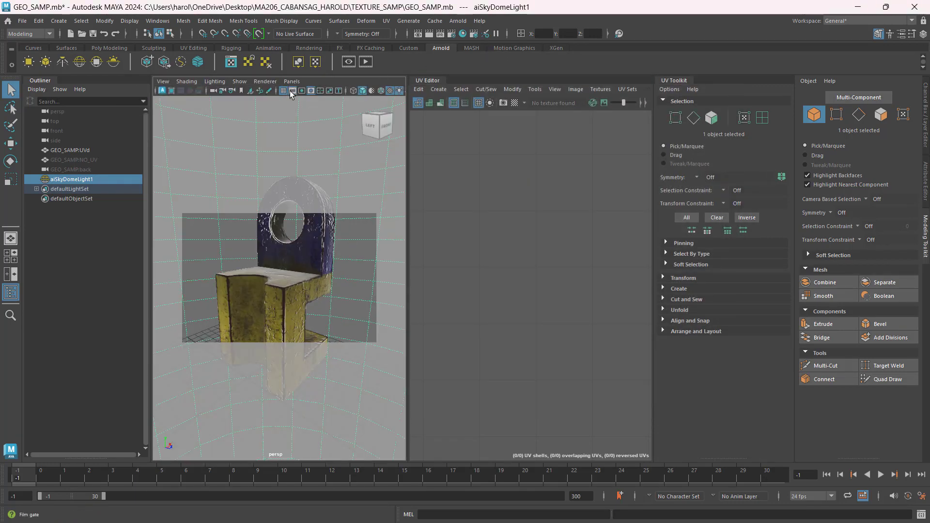
{"action": "scroll", "coordinate": [270, 299], "scroll_direction": "down", "scroll_amount": 5}
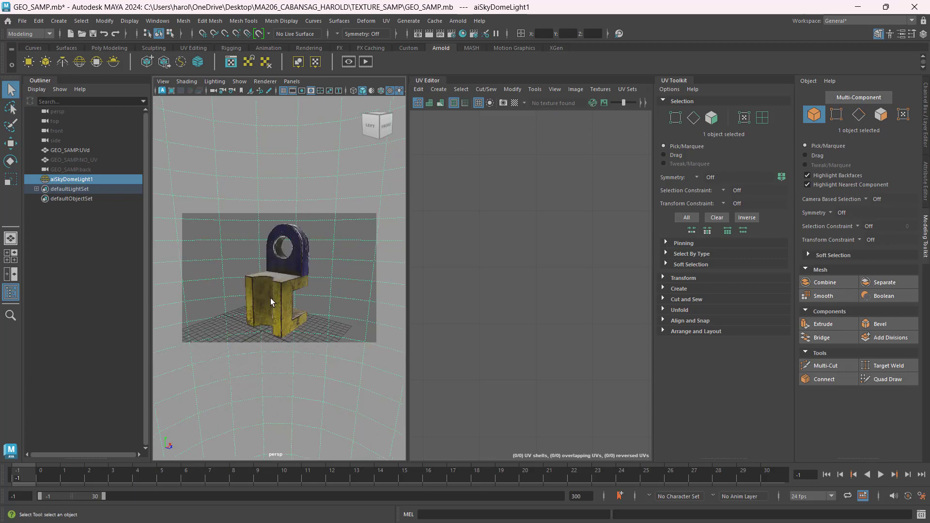
{"action": "mouse_move", "coordinate": [320, 310]}
{"action": "right_mouse_down", "text": "alt"}
{"action": "mouse_move", "coordinate": [322, 290]}
{"action": "mouse_move", "coordinate": [325, 323]}
{"action": "mouse_move", "coordinate": [324, 315]}
{"action": "right_mouse_up", "text": "alt"}
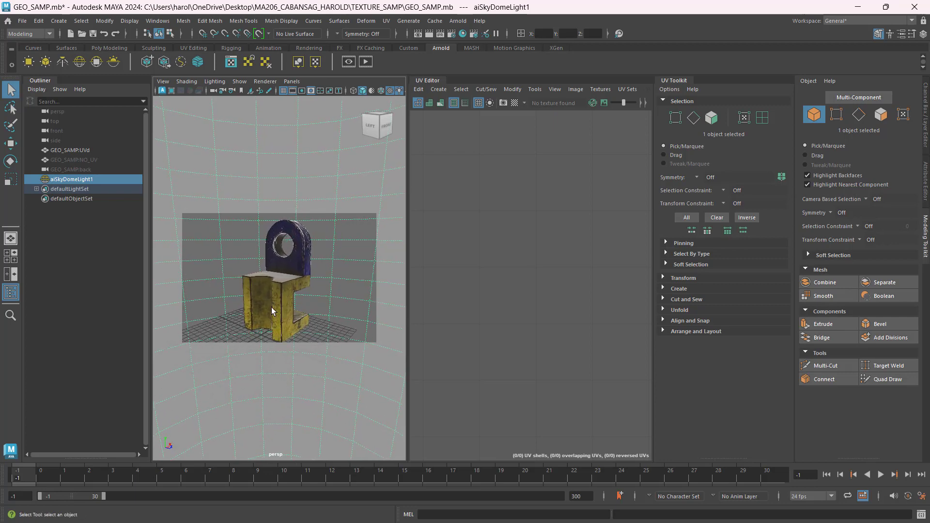
{"action": "left_click_drag", "start_coordinate": [234, 302], "coordinate": [318, 314], "text": "alt"}
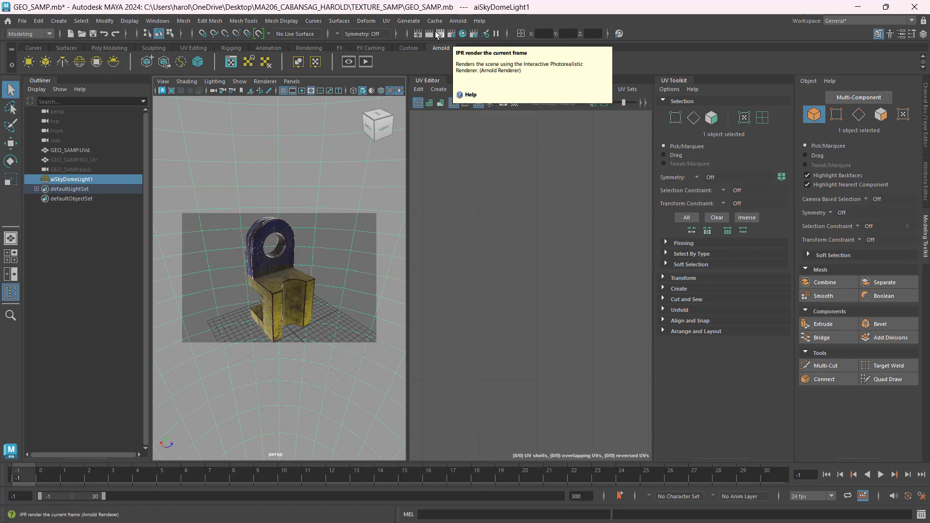
{"action": "left_click", "coordinate": [431, 34]}
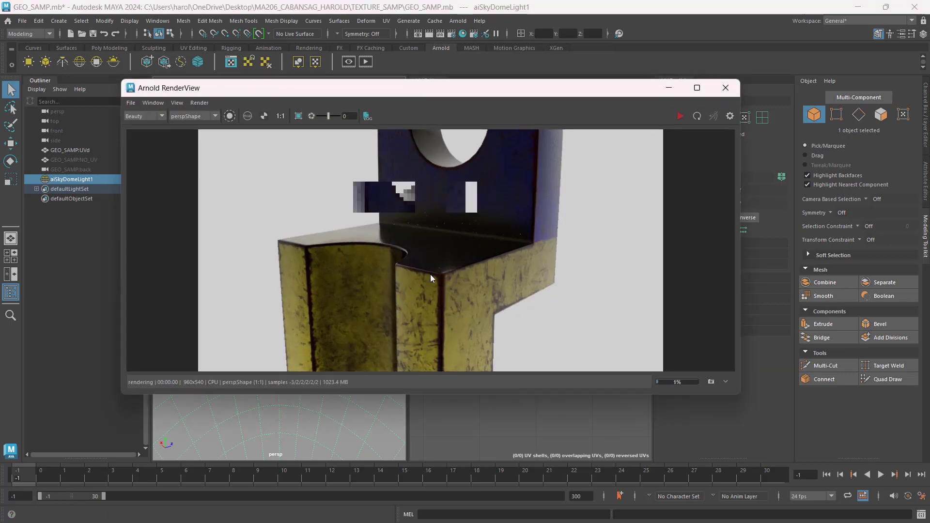
{"action": "left_click", "coordinate": [724, 90]}
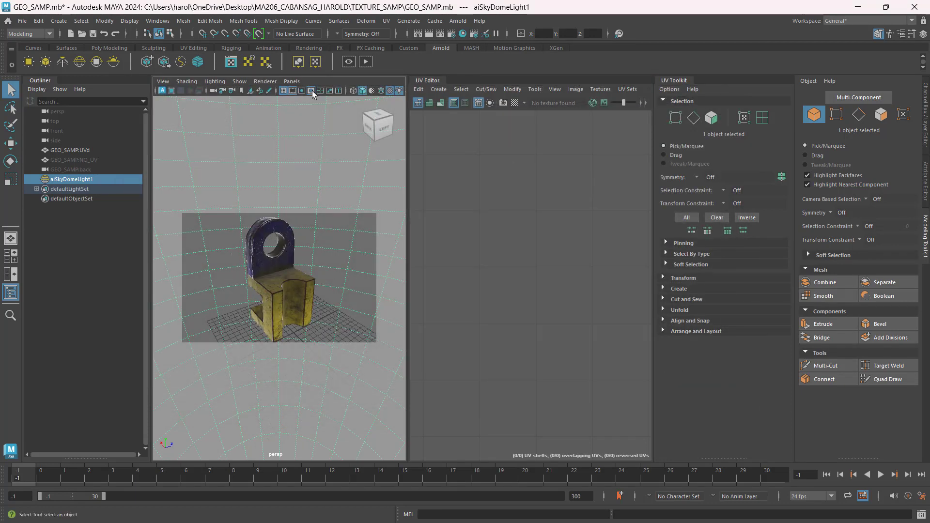
Show the resolution gate instead of the film gate, fit the model inside it, and render the current frame with Arnold
{"action": "left_click", "coordinate": [303, 90]}
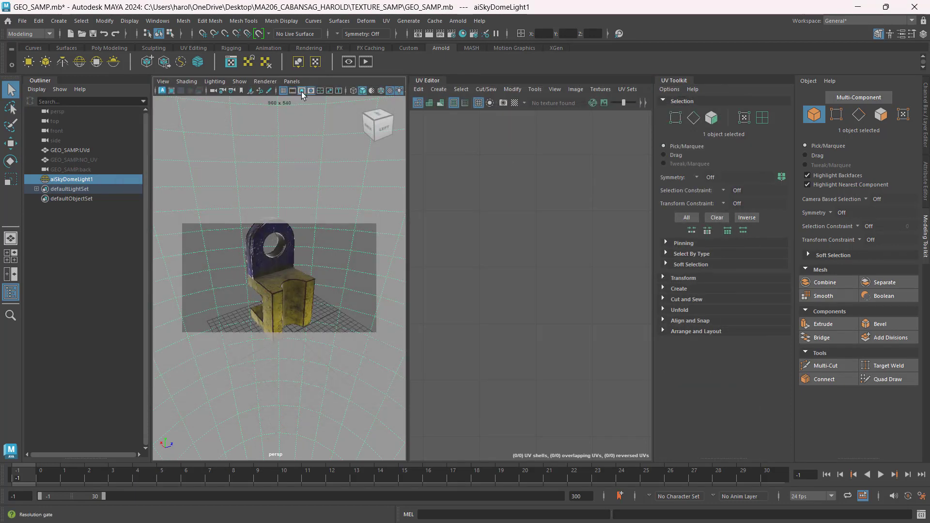
{"action": "left_click", "coordinate": [292, 91]}
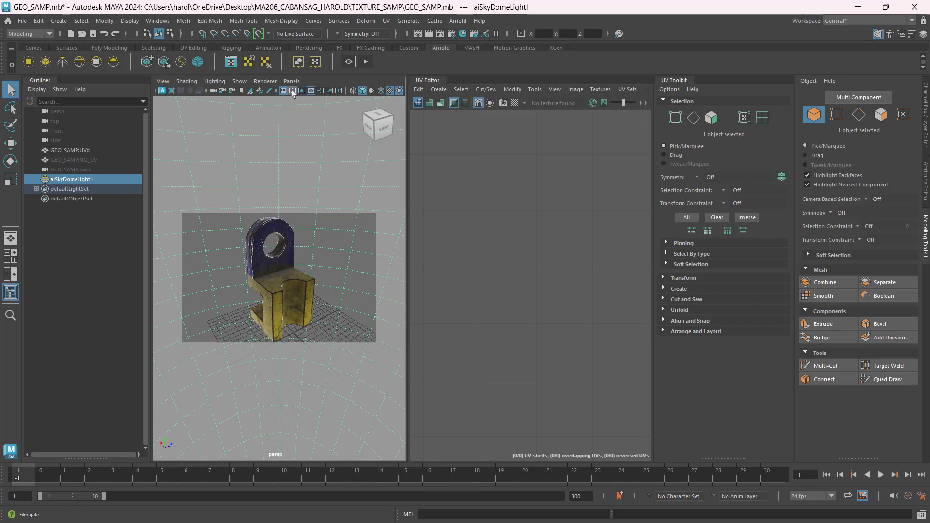
{"action": "left_click", "coordinate": [302, 91]}
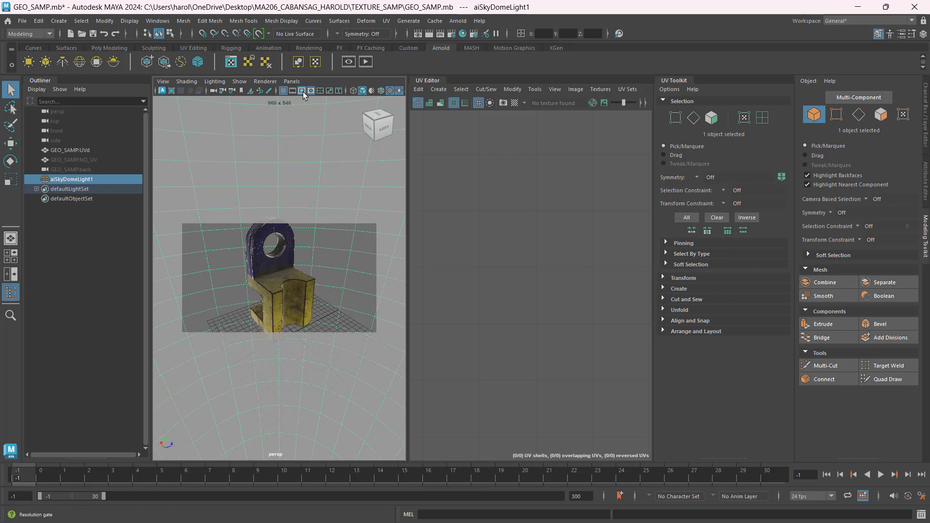
{"action": "right_click_drag", "start_coordinate": [335, 283], "coordinate": [336, 266], "text": "alt"}
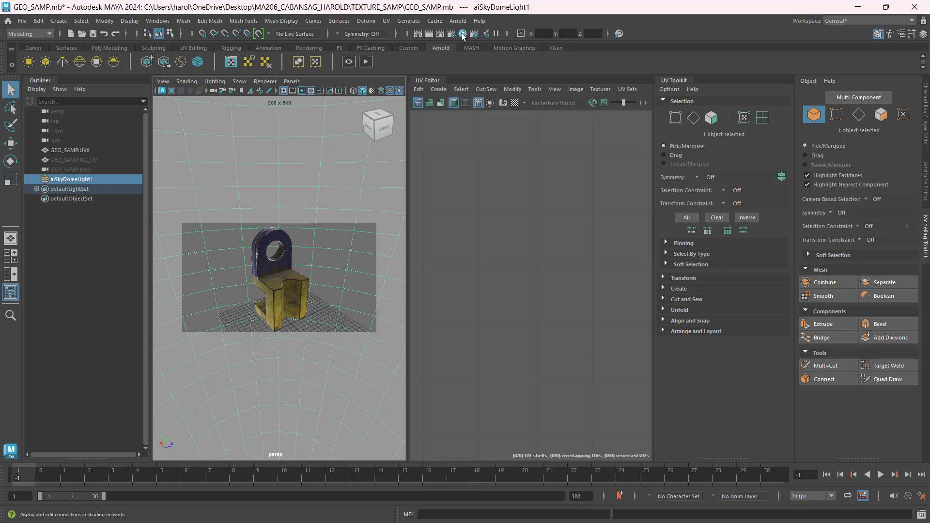
{"action": "left_click", "coordinate": [428, 33]}
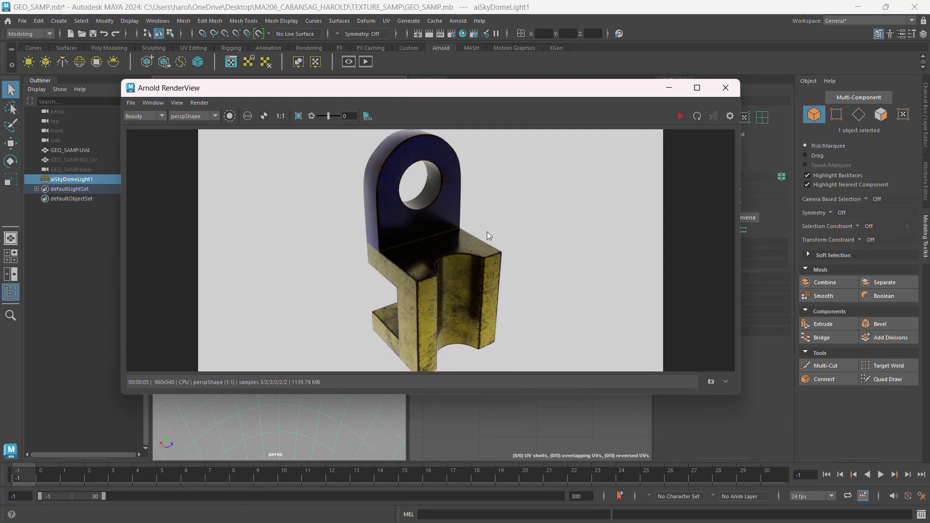
Close the current render, turn the model to show its other side, render that view with Arnold and close the result
{"action": "left_click", "coordinate": [724, 87]}
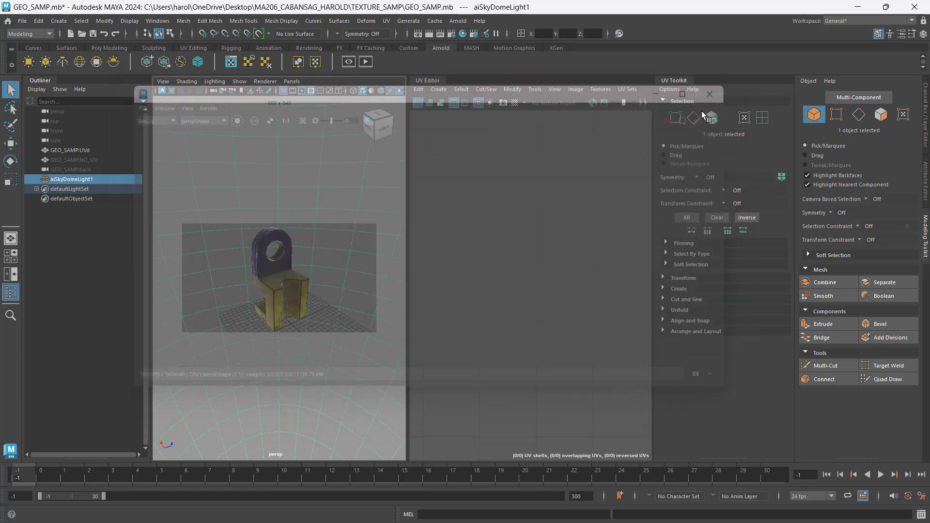
{"action": "left_click_drag", "start_coordinate": [336, 283], "coordinate": [258, 269], "text": "alt"}
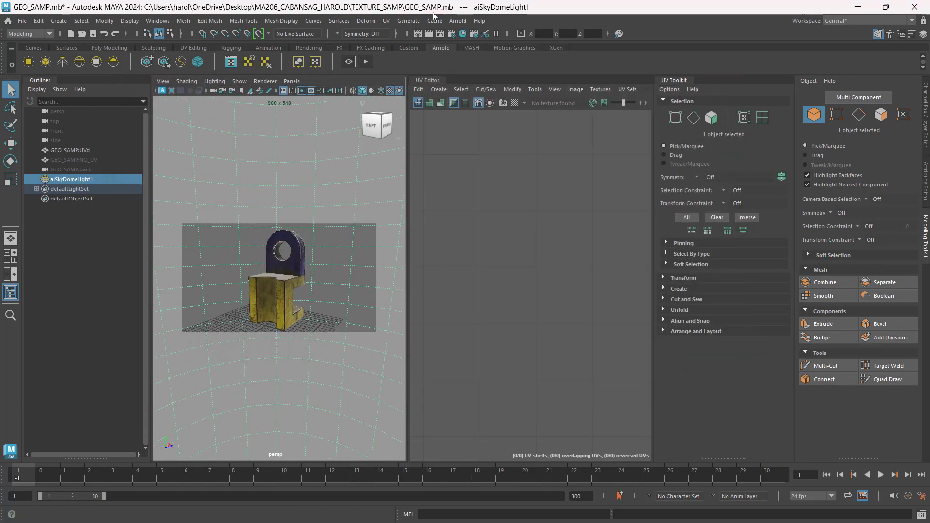
{"action": "left_click", "coordinate": [429, 34]}
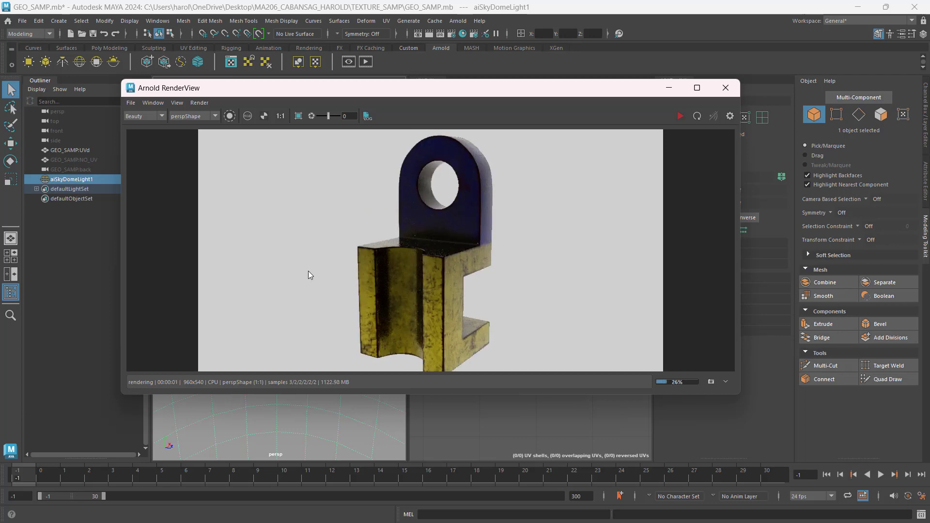
{"action": "left_click", "coordinate": [735, 90]}
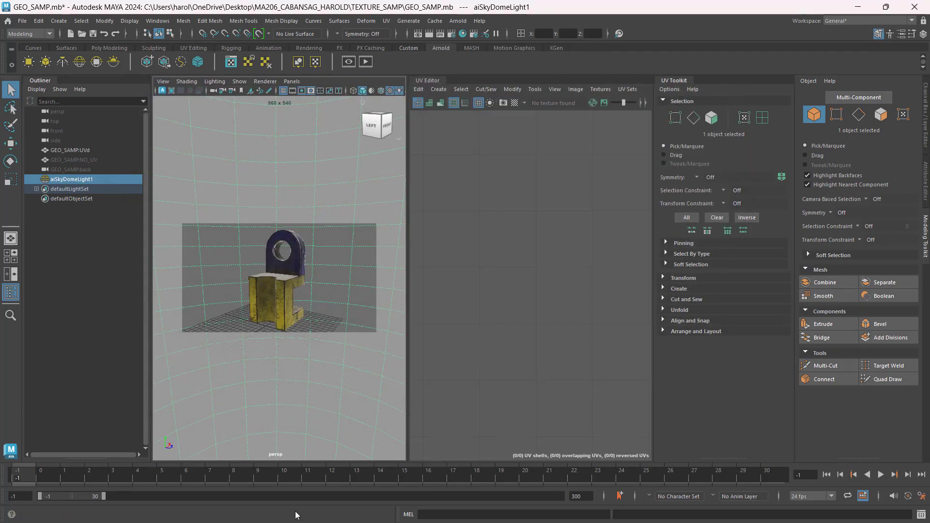
Switch to Substance 3D Painter and delete the BLUE_MATERIALS folder from the layer stack
{"action": "key", "text": "alt+Tab"}
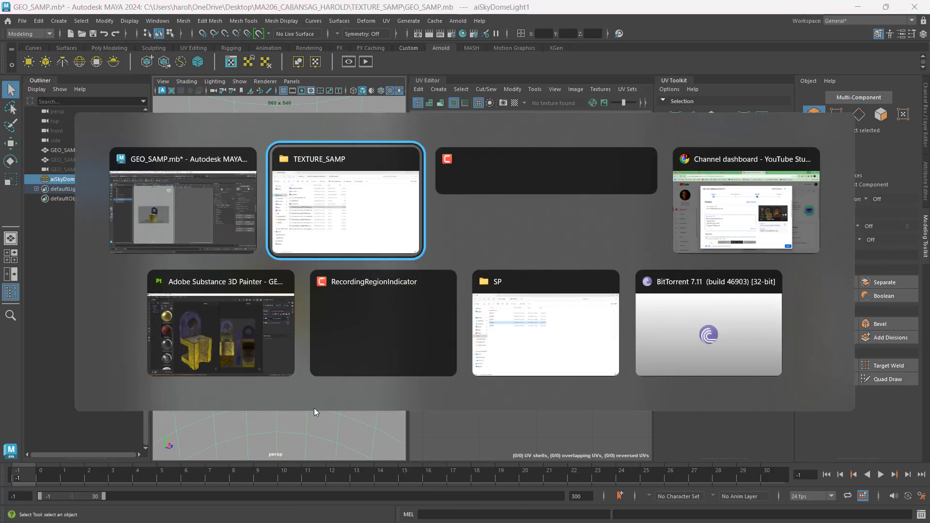
{"action": "left_click", "coordinate": [250, 347]}
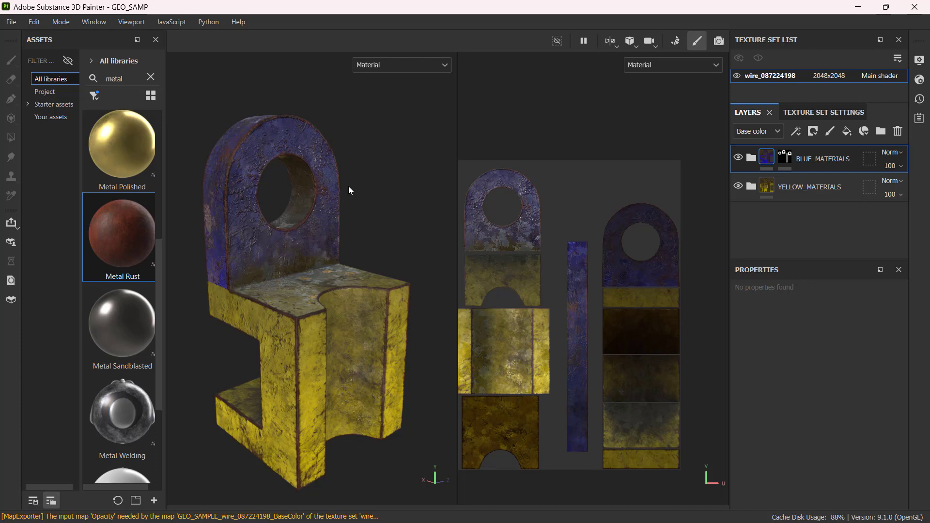
{"action": "left_click", "coordinate": [752, 159]}
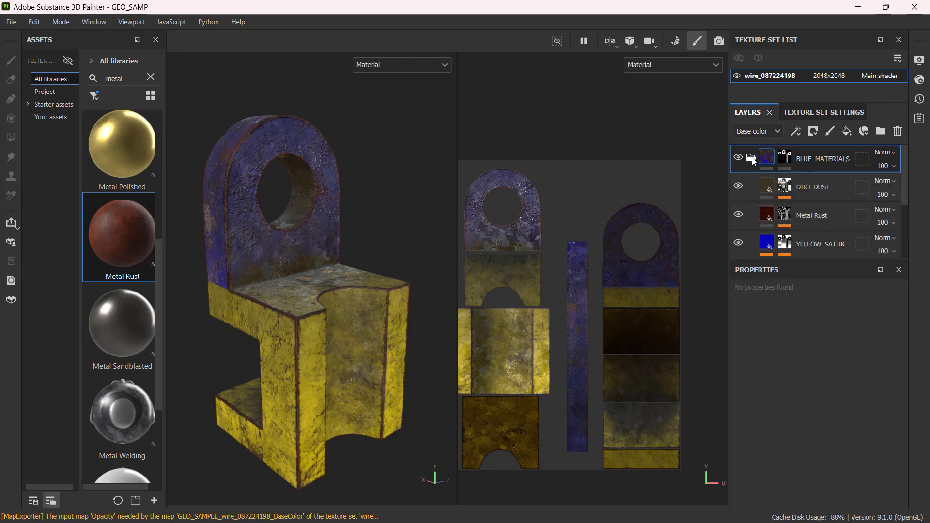
{"action": "left_click", "coordinate": [752, 159]}
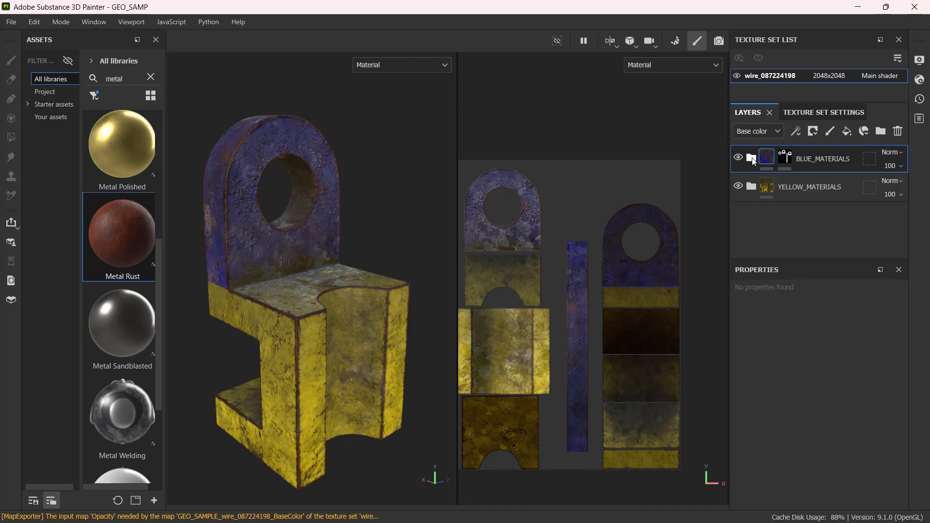
{"action": "left_click", "coordinate": [899, 131]}
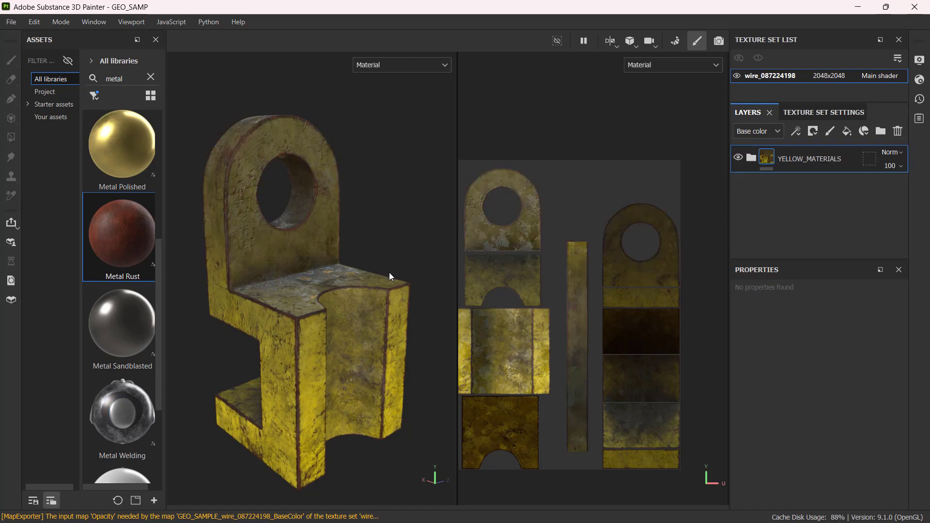
Re-export the textures as 8-bit JPEG maps with the PBR Metallic Roughness template to the TEXTURE_SAMP folder, and save the export settings
{"action": "left_click", "coordinate": [11, 22]}
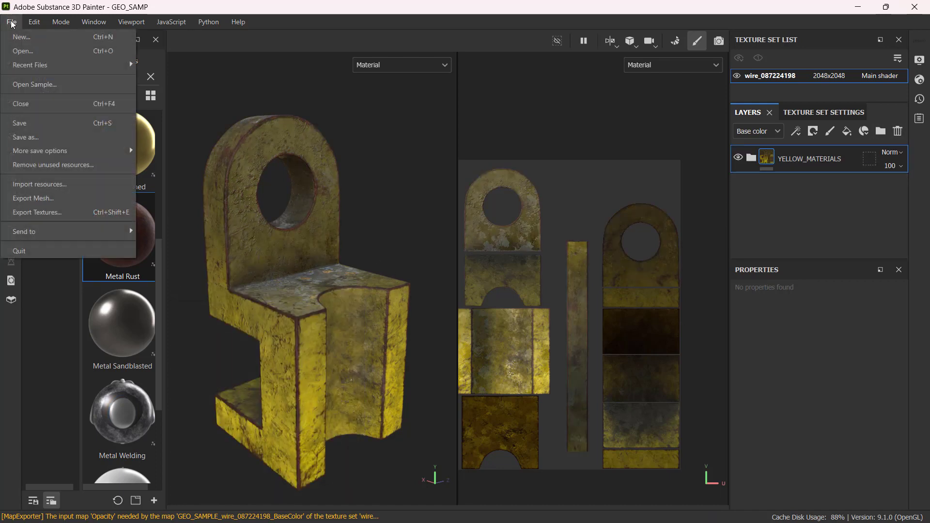
{"action": "left_click", "coordinate": [66, 212]}
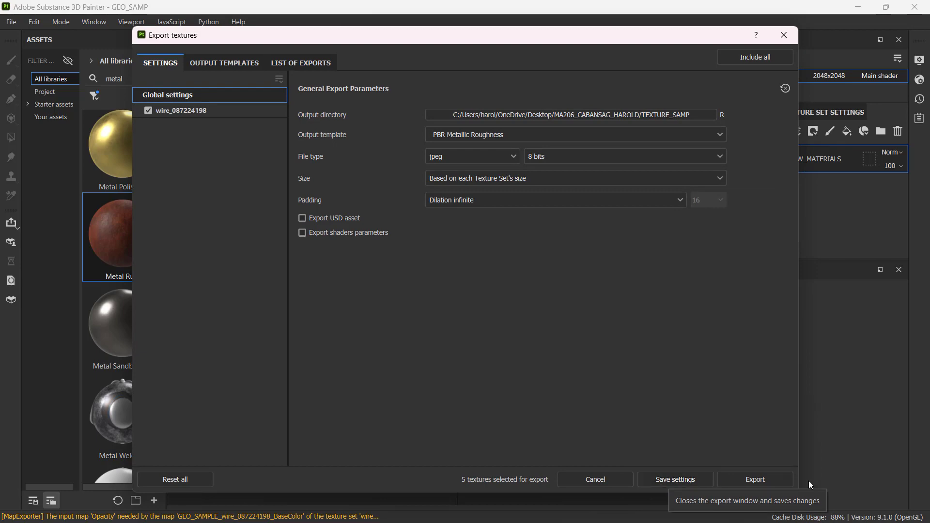
{"action": "left_click", "coordinate": [759, 481]}
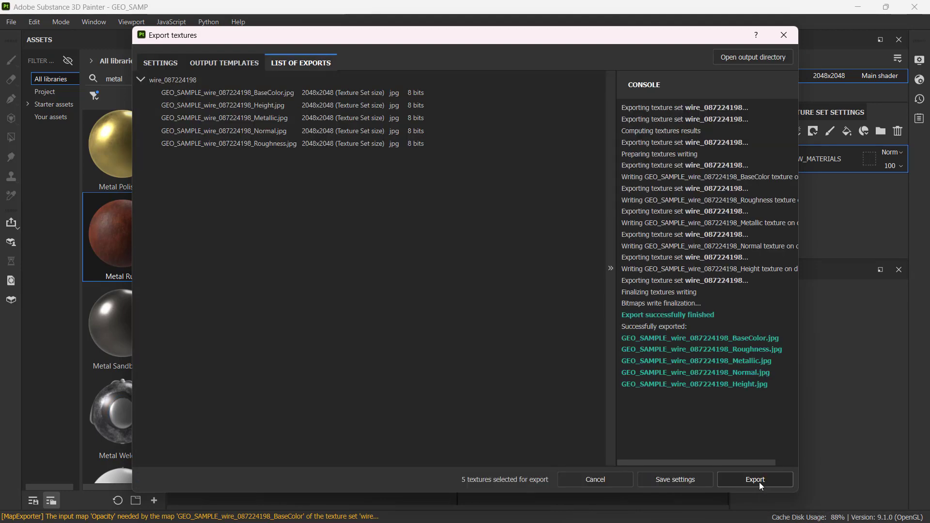
{"action": "left_click", "coordinate": [656, 480]}
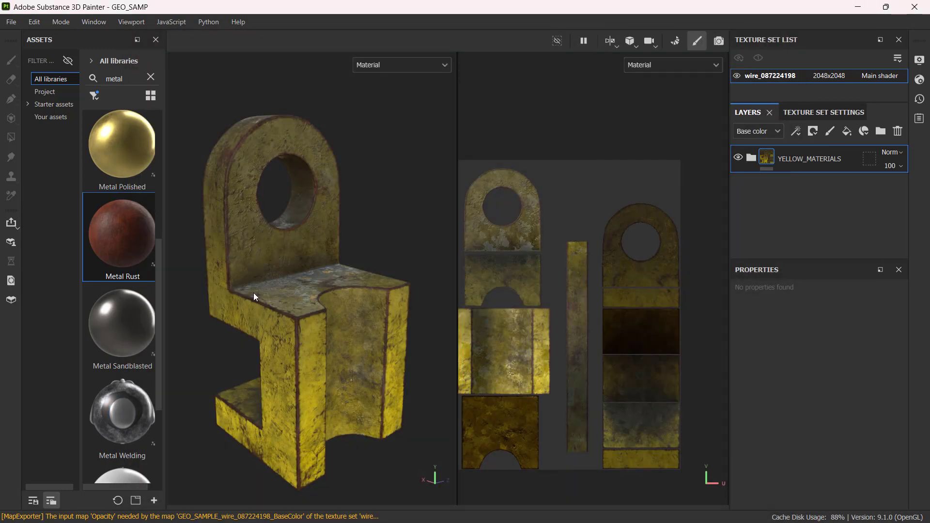
Switch back to Maya, check the re-exported textures on the mesh, render the view with Arnold and close the render window
{"action": "key", "text": "alt+Tab"}
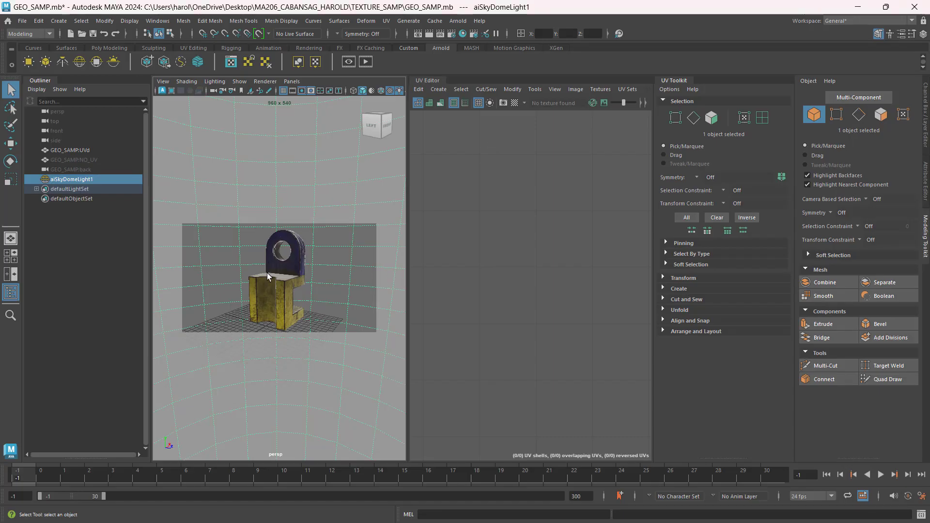
{"action": "left_click", "coordinate": [268, 277]}
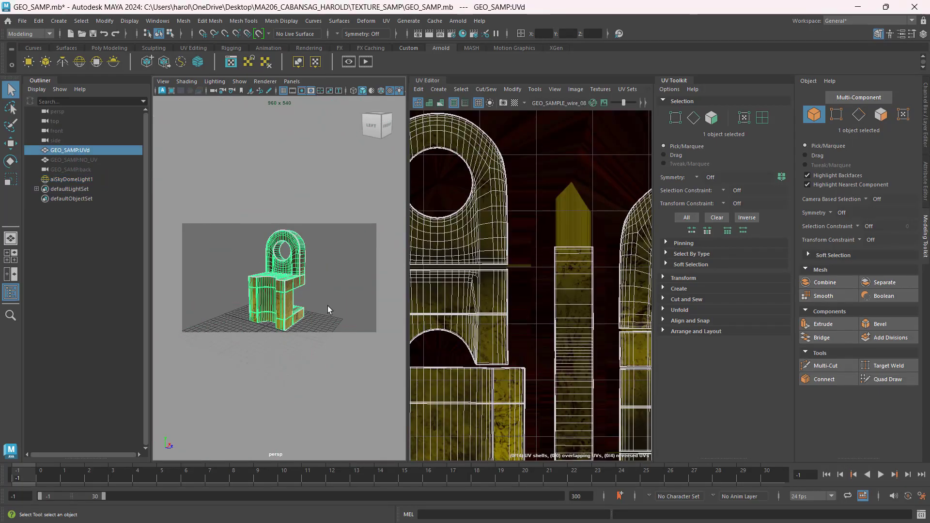
{"action": "left_click", "coordinate": [328, 306]}
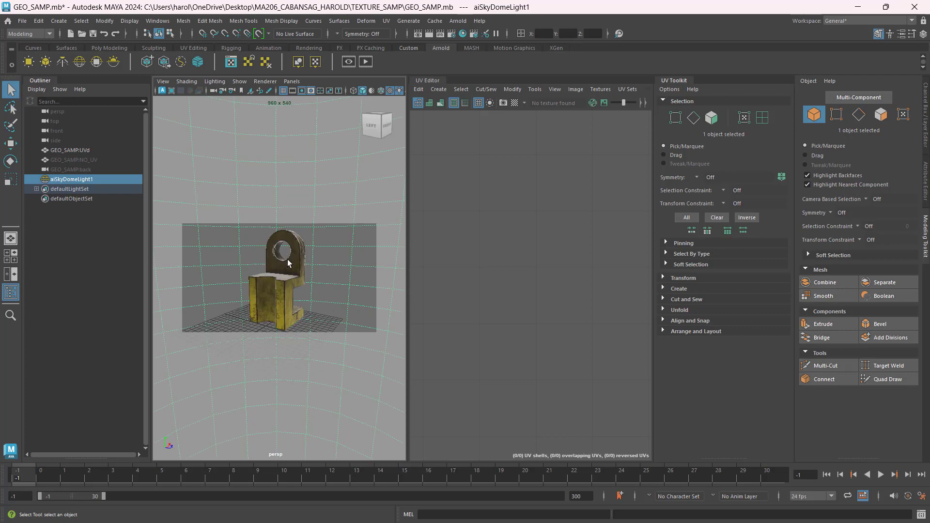
{"action": "left_click", "coordinate": [429, 34]}
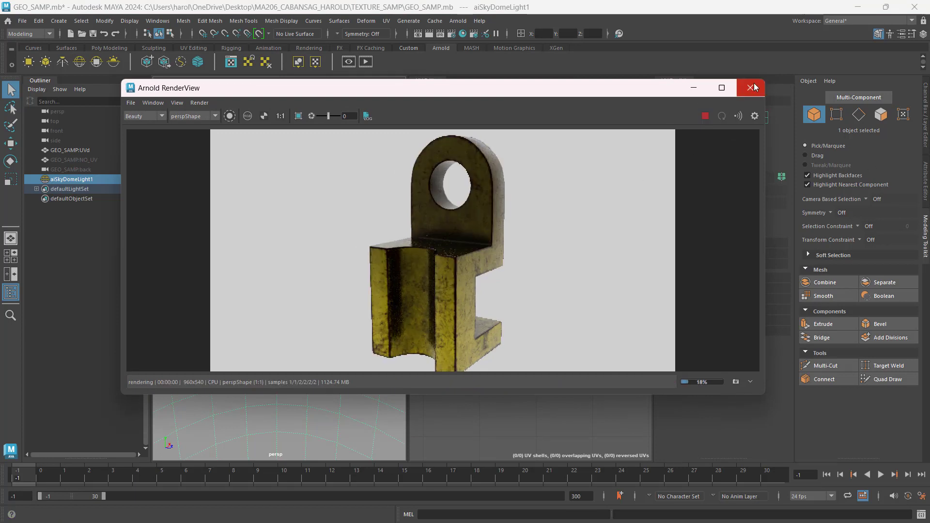
{"action": "left_click", "coordinate": [446, 241]}
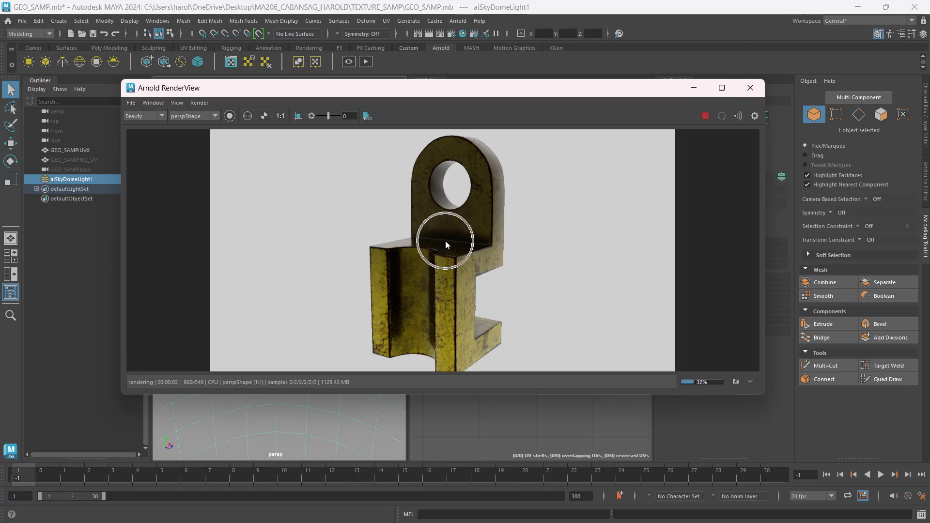
{"action": "left_click", "coordinate": [750, 88]}
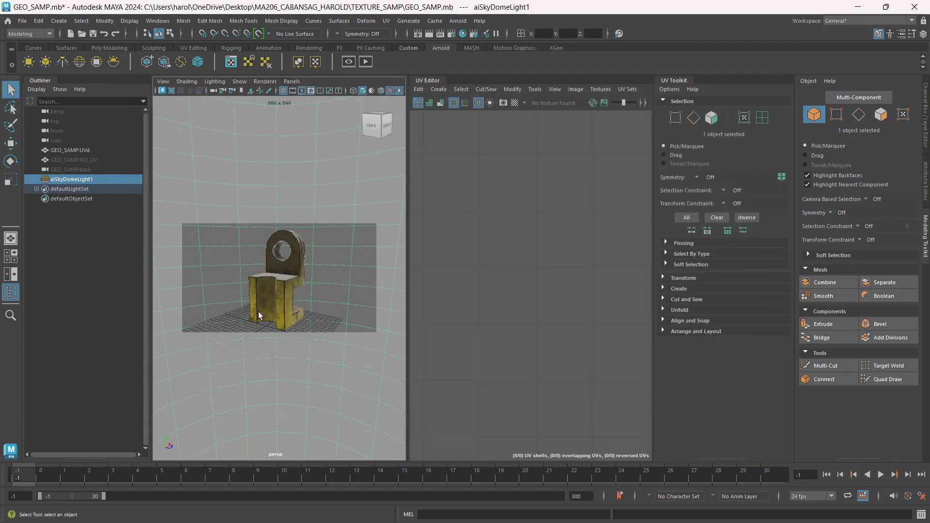
Inspect the retextured model from another angle and check the exported map files in the TEXTURE_SAMP folder
{"action": "key", "text": "space"}
{"action": "left_click", "coordinate": [218, 272]}
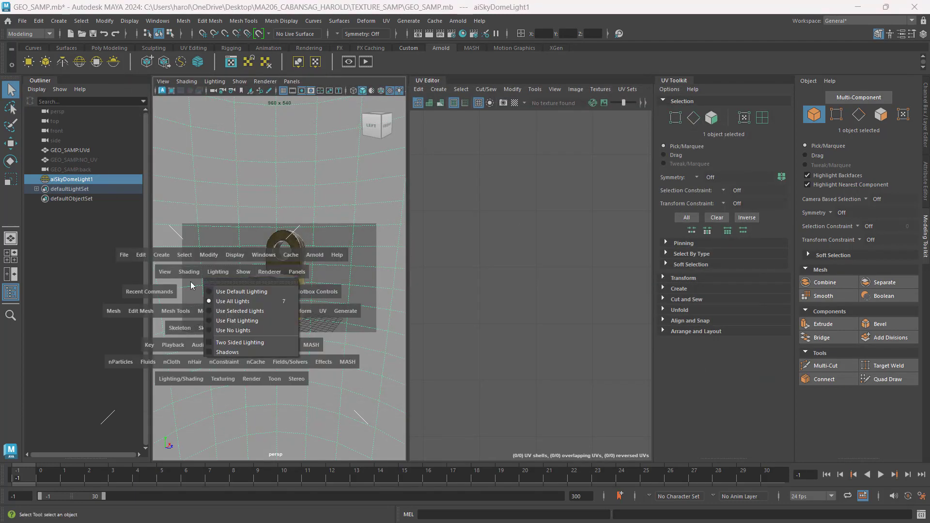
{"action": "left_click_drag", "start_coordinate": [268, 270], "coordinate": [354, 296], "text": "alt"}
{"action": "key", "text": "alt+Tab"}
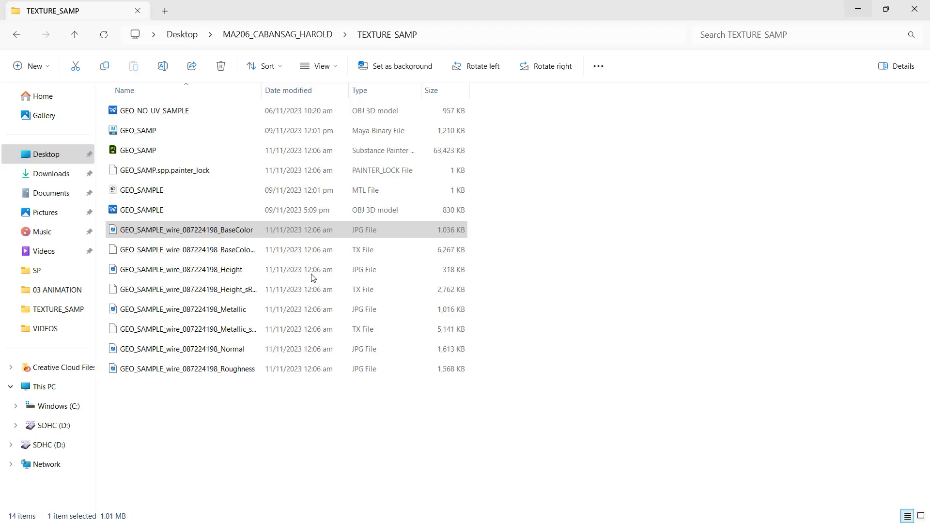
{"action": "key", "text": "alt+Tab"}
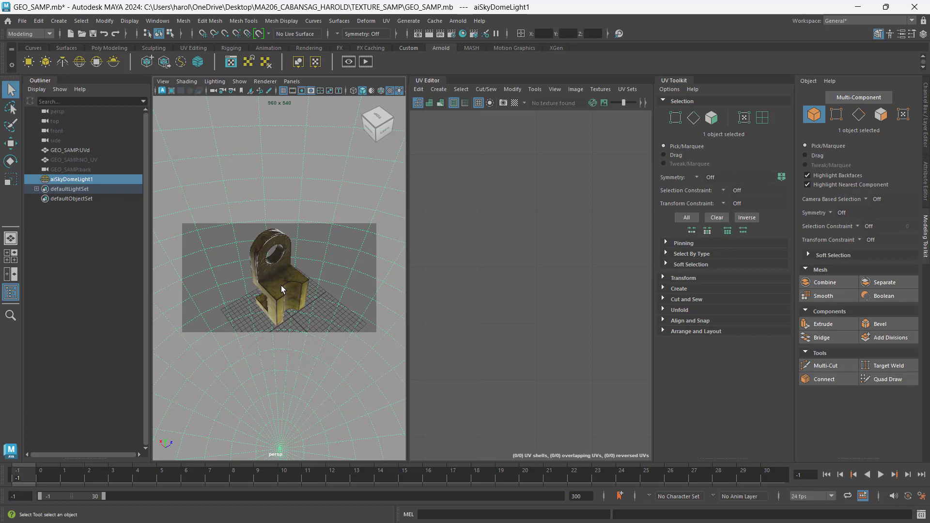
{"action": "left_click_drag", "start_coordinate": [295, 315], "coordinate": [297, 302], "text": "alt"}
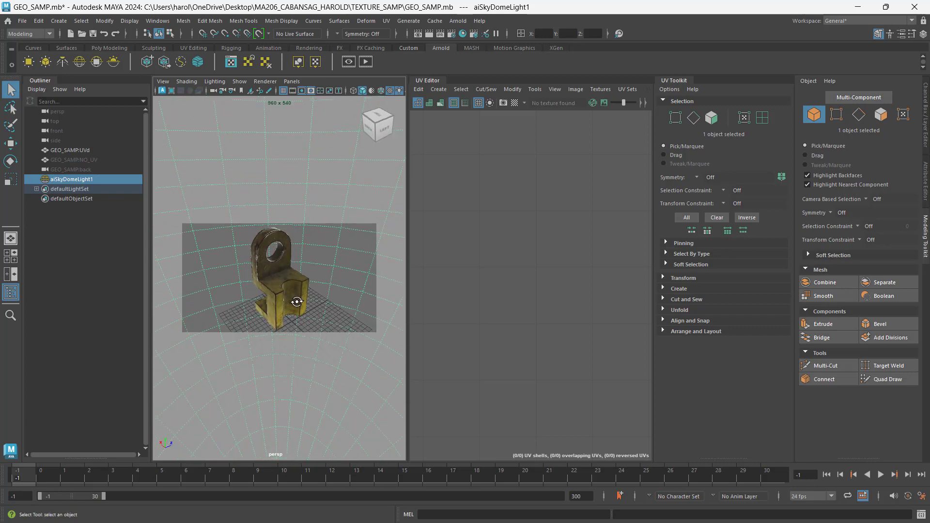